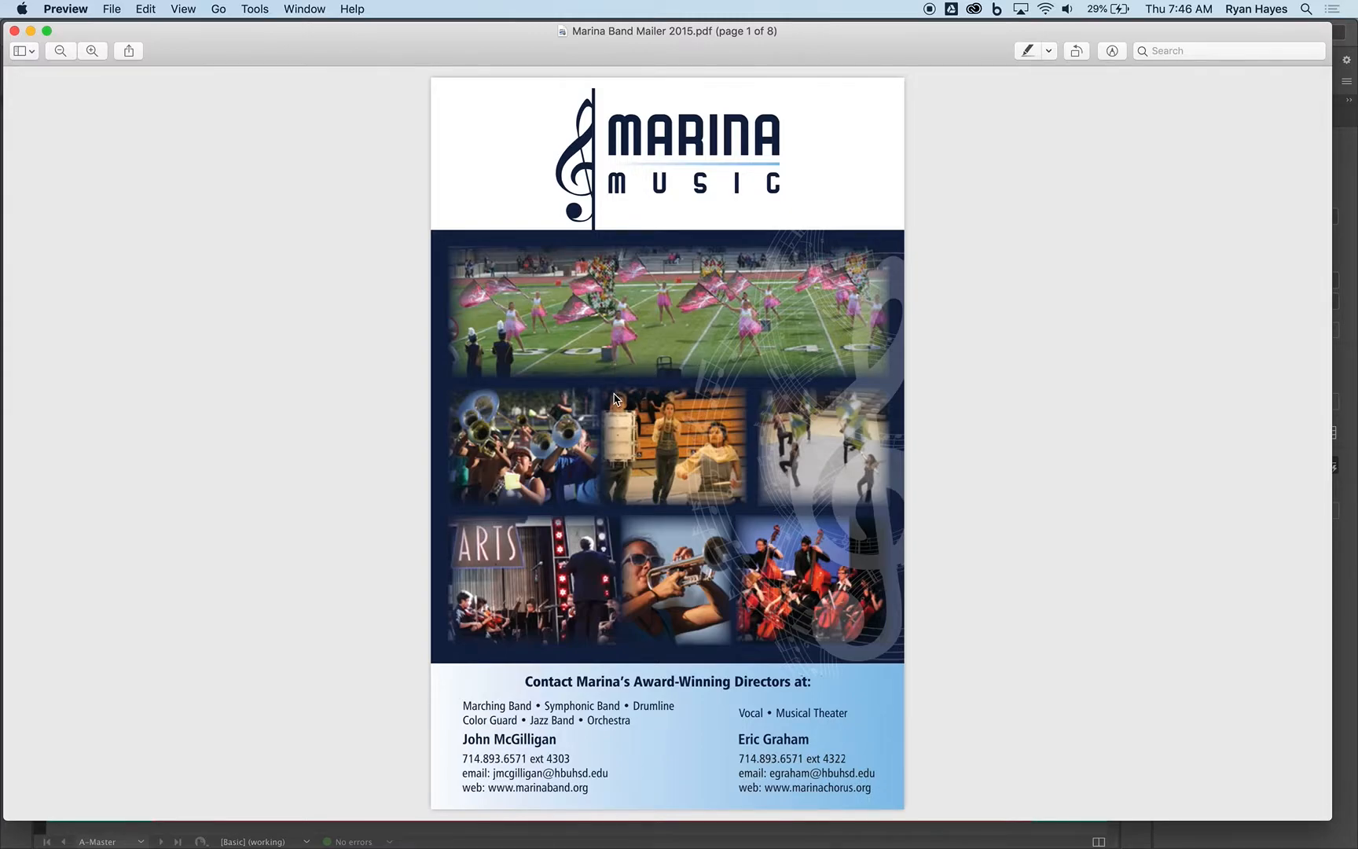
Switch to InDesign and open page 1 of the document, fitted to the window.
key(super+Tab)
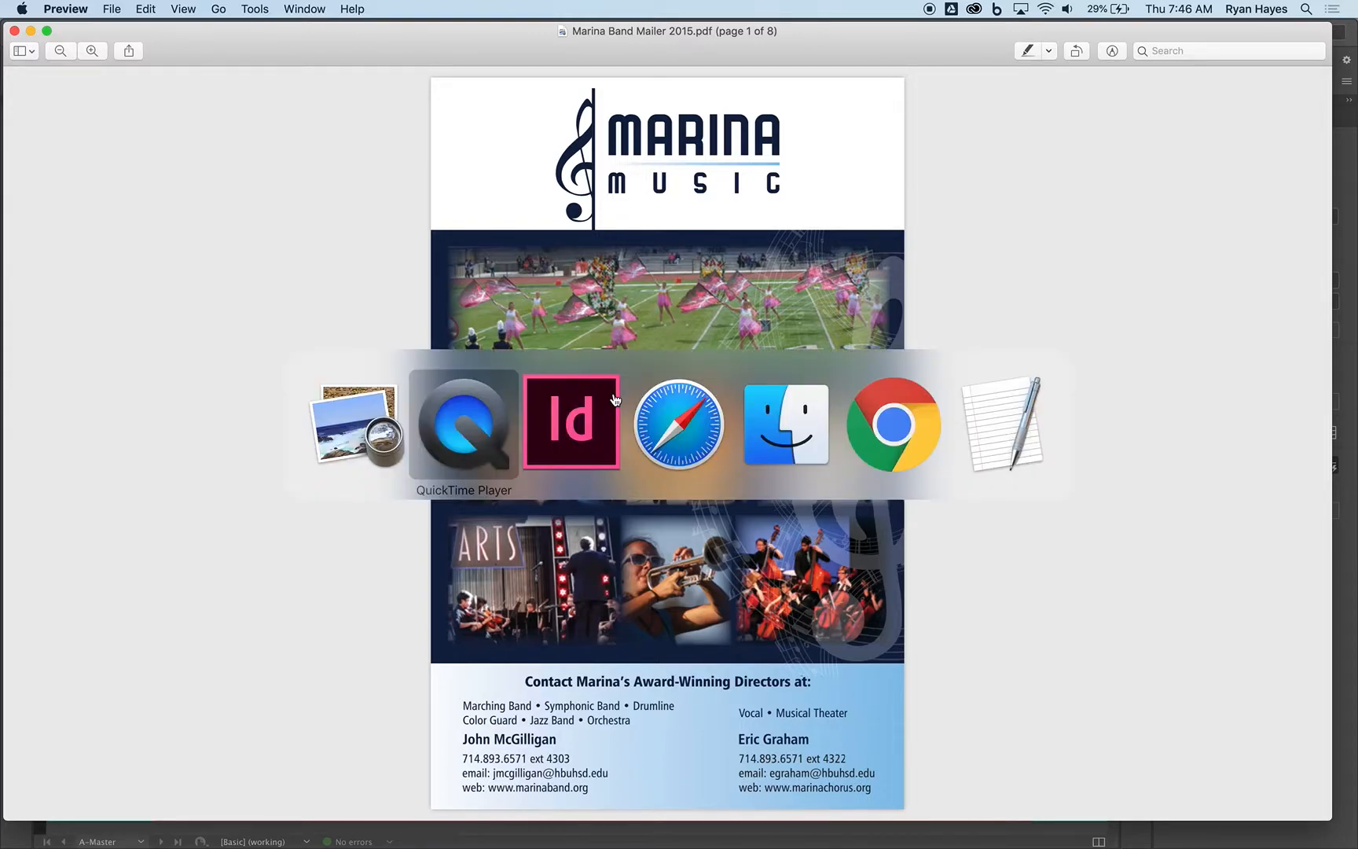
click(615, 400)
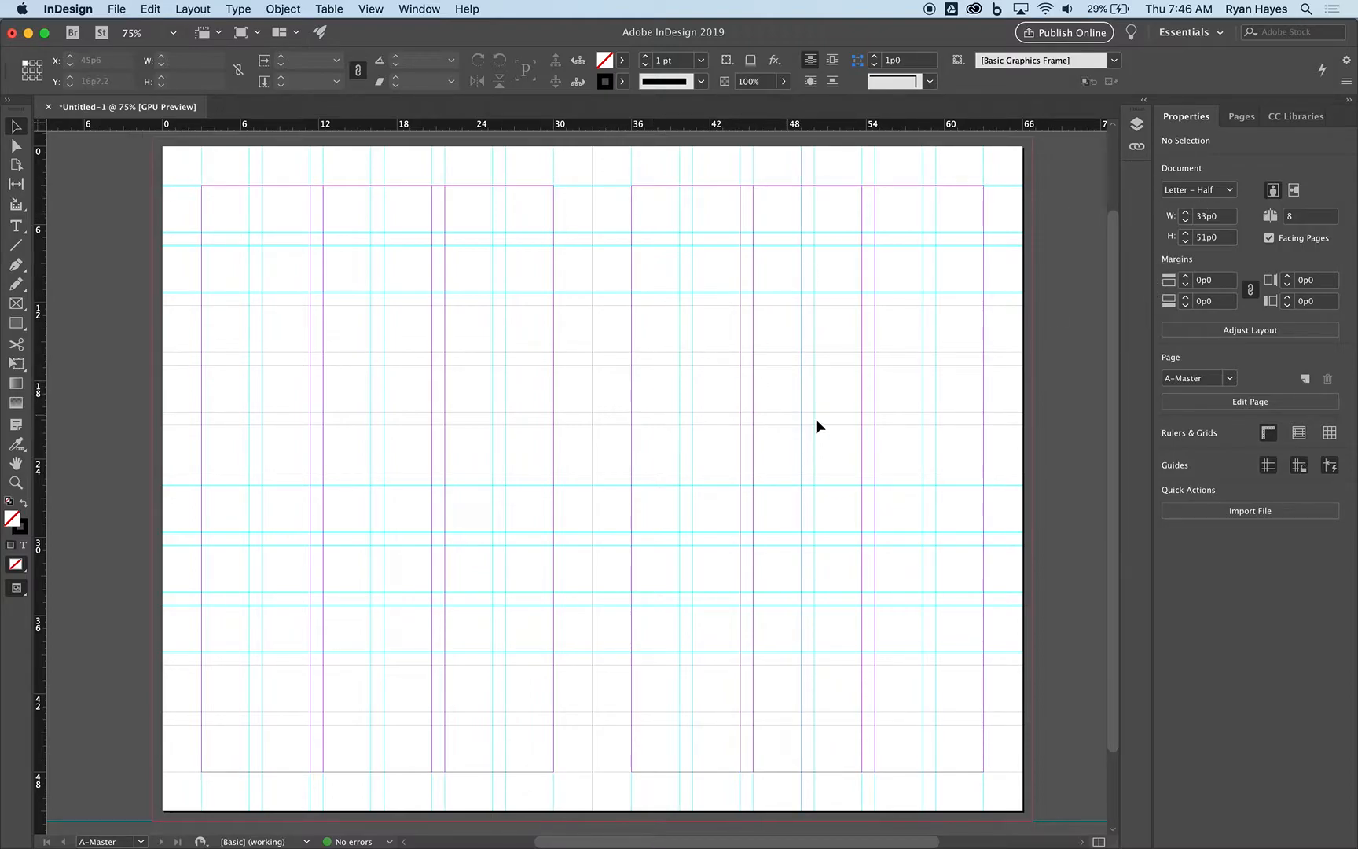
click(1244, 119)
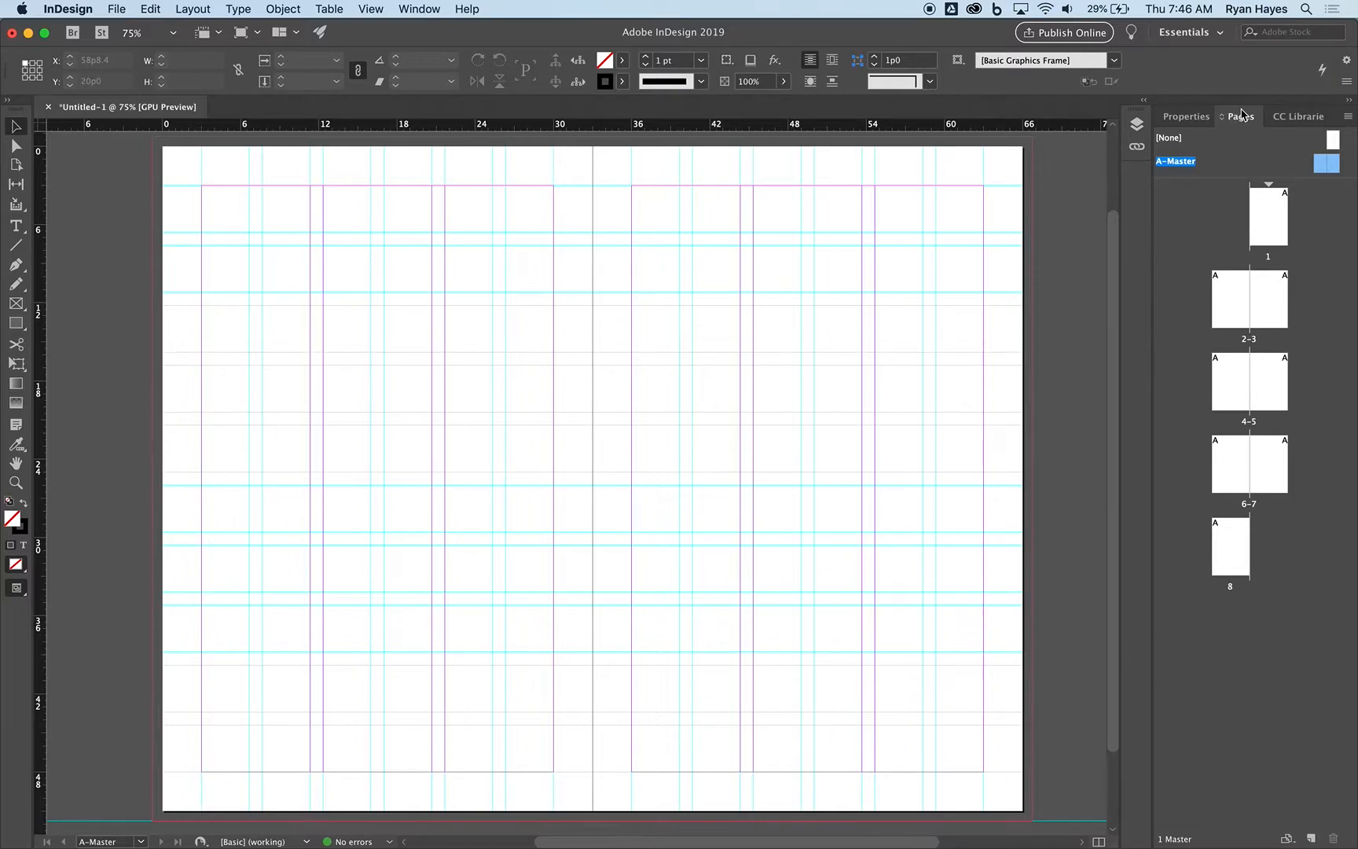
double_click(1262, 220)
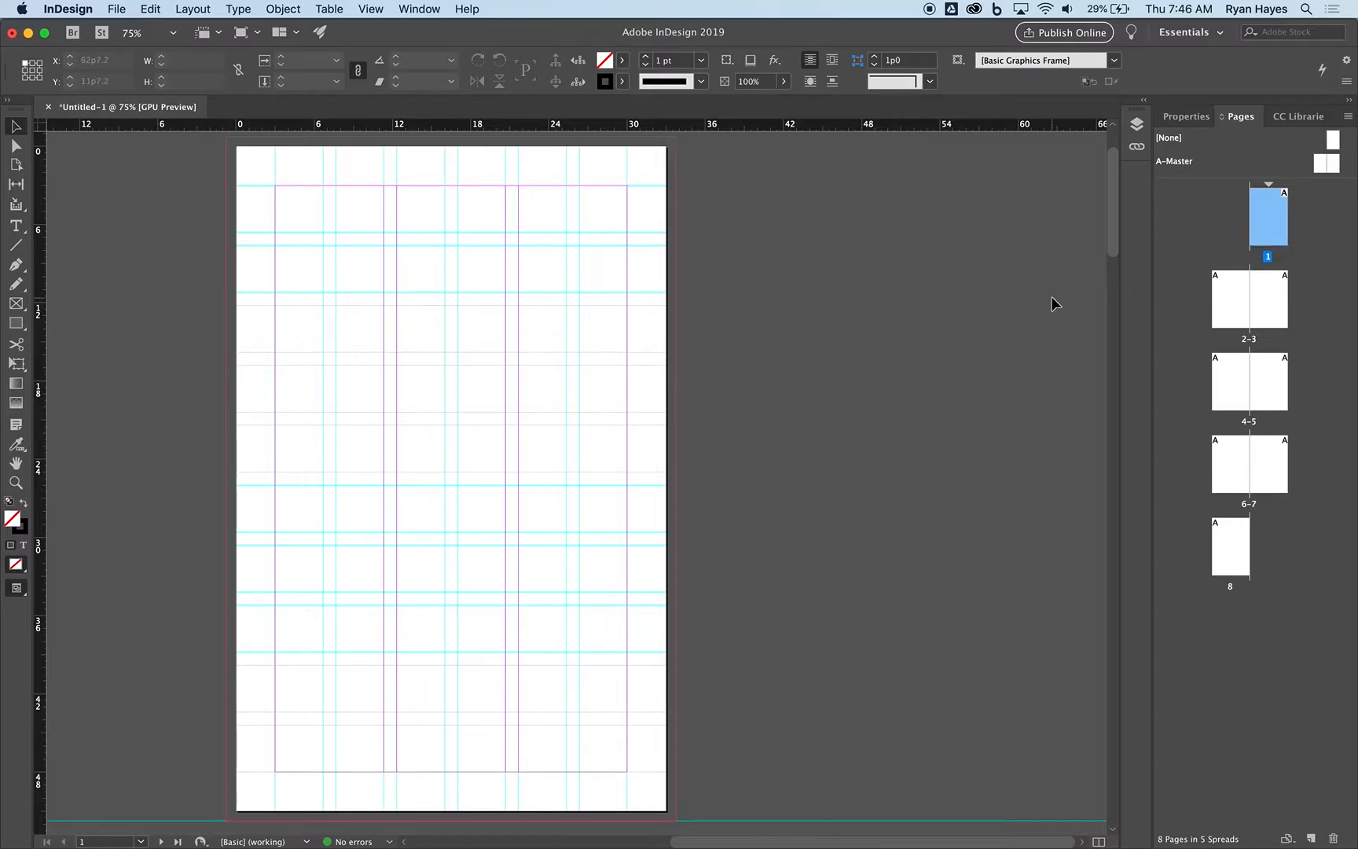
key(super+0)
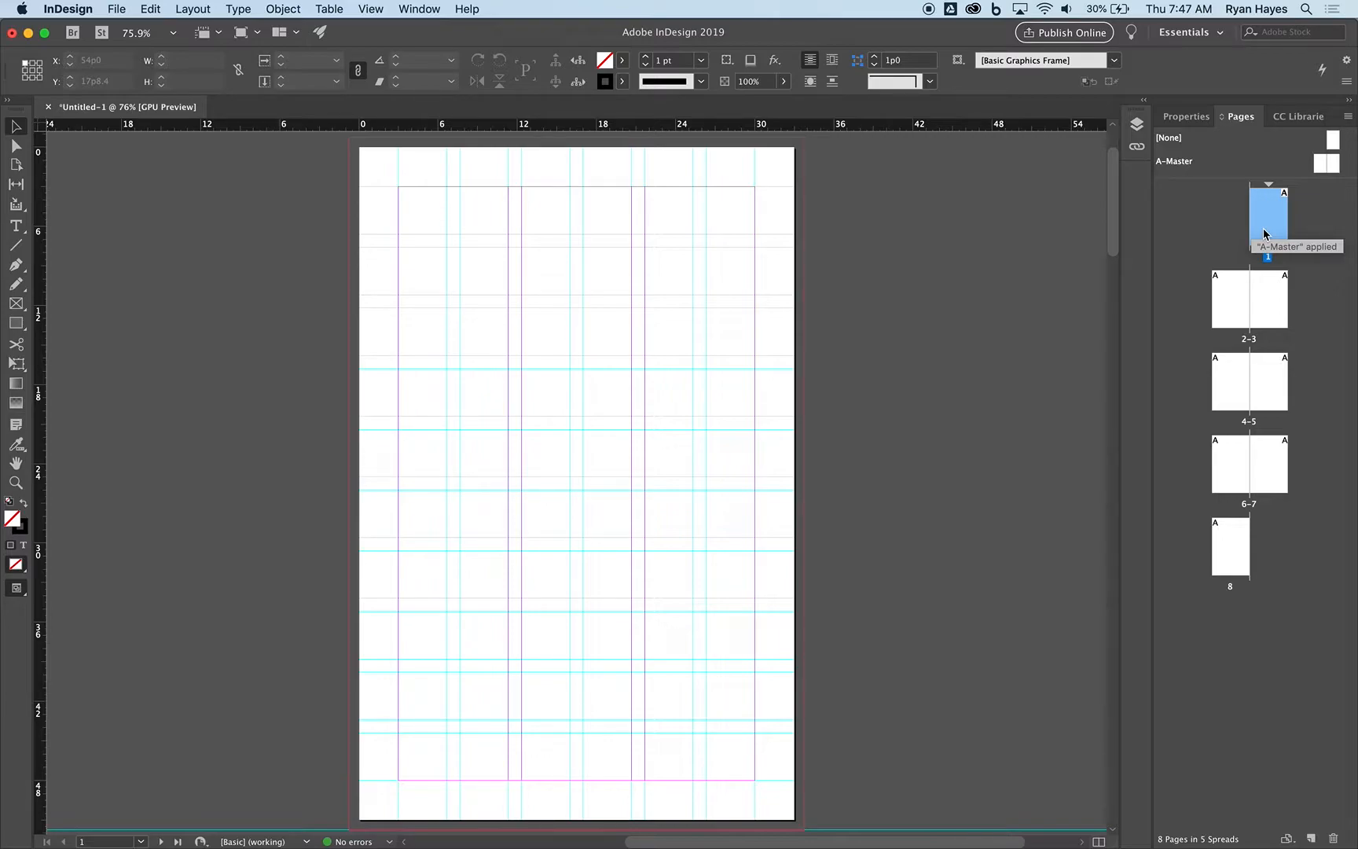
Draw a rectangle about 34p6 by 11p11 across the top of page 1 out to the bleed, with Paper fill and no stroke.
click(1186, 119)
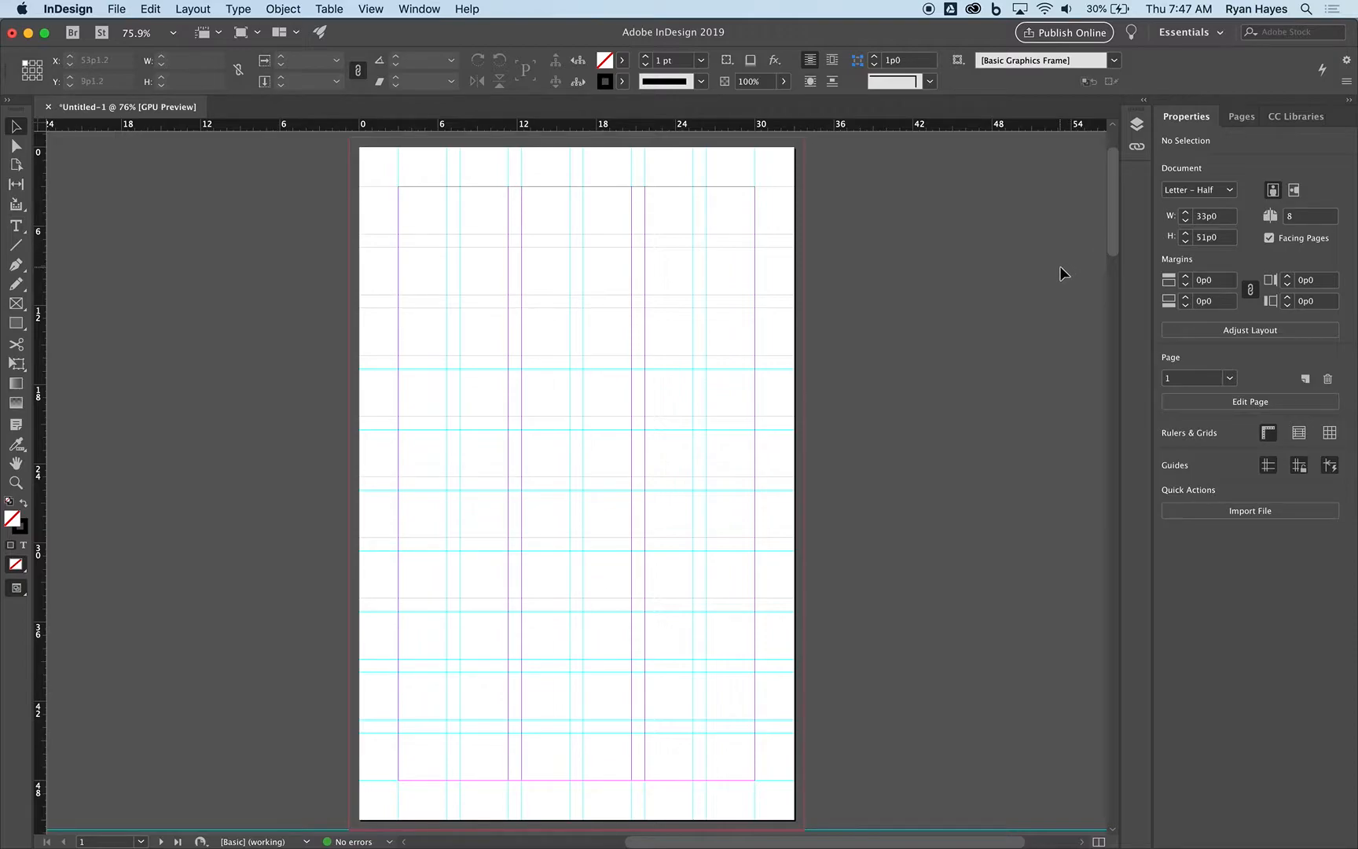
click(16, 323)
drag(351, 139, 805, 296)
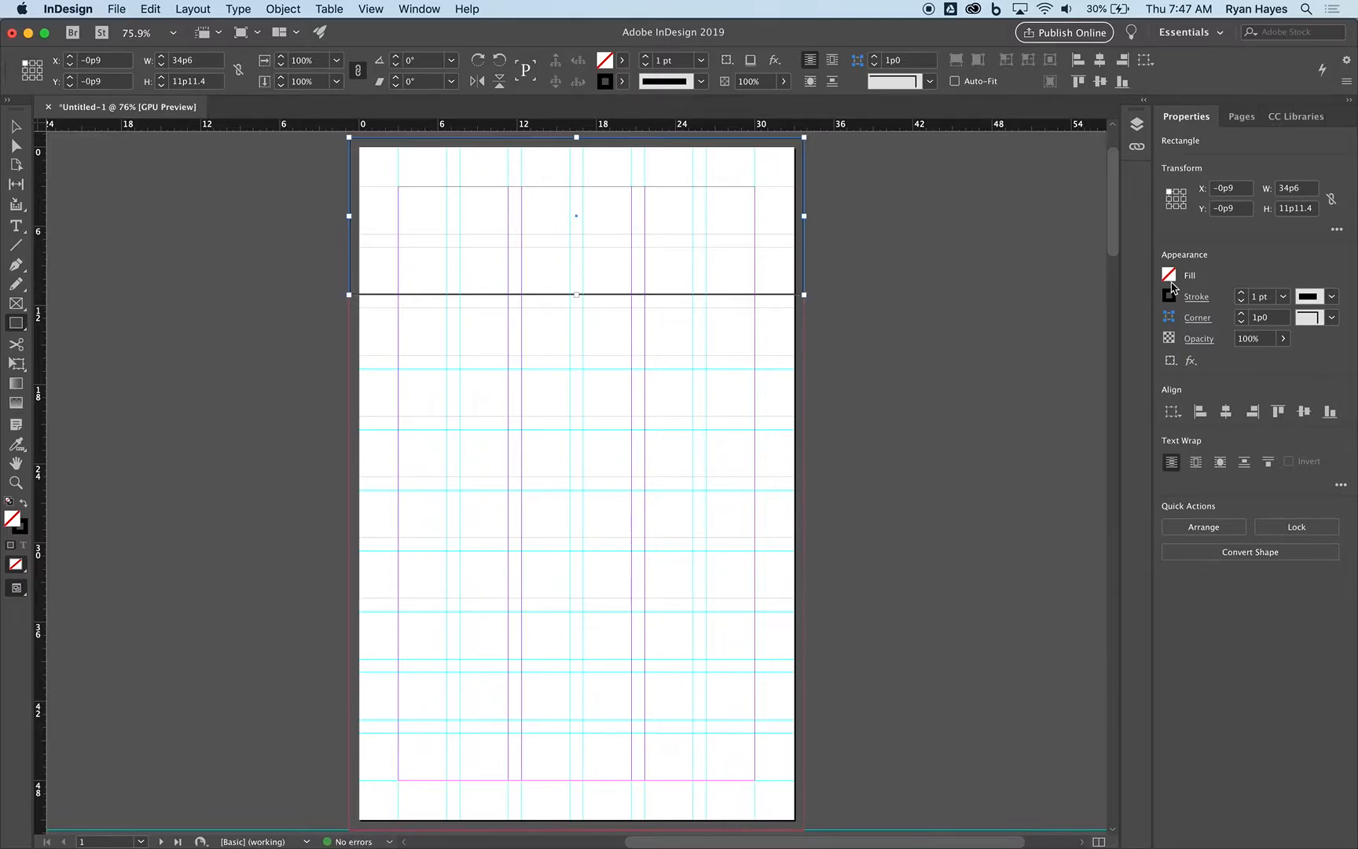
click(1169, 275)
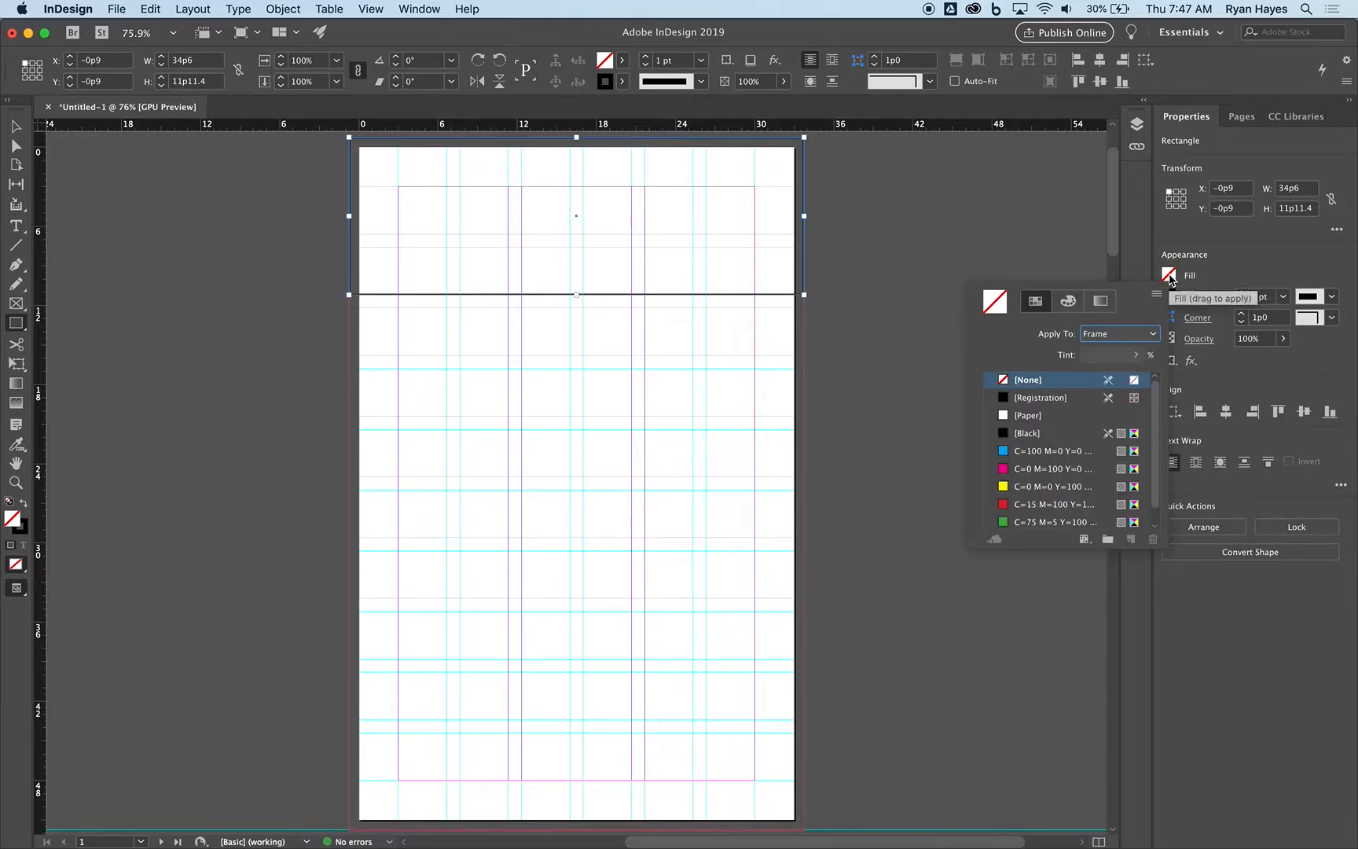
click(1021, 417)
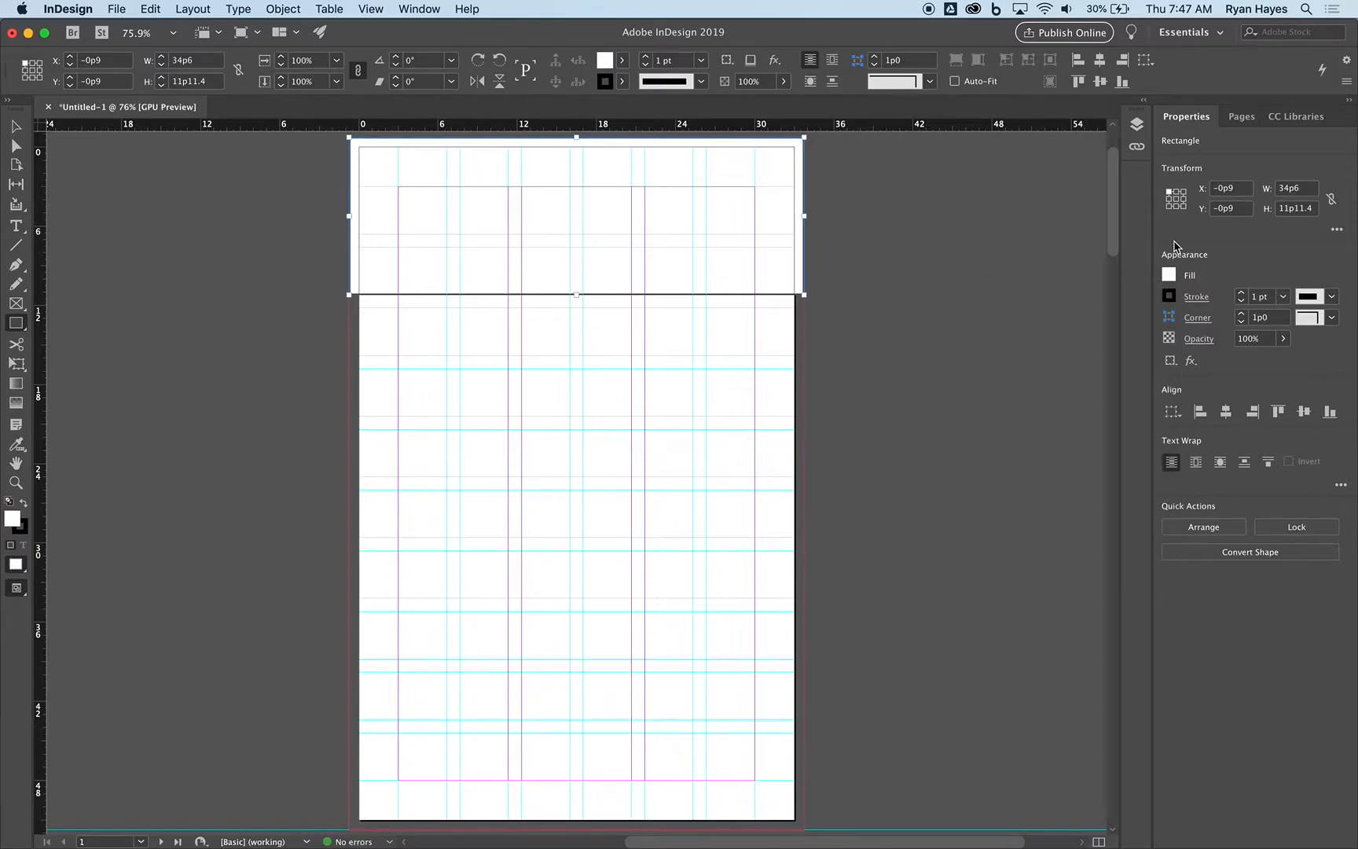
click(1169, 295)
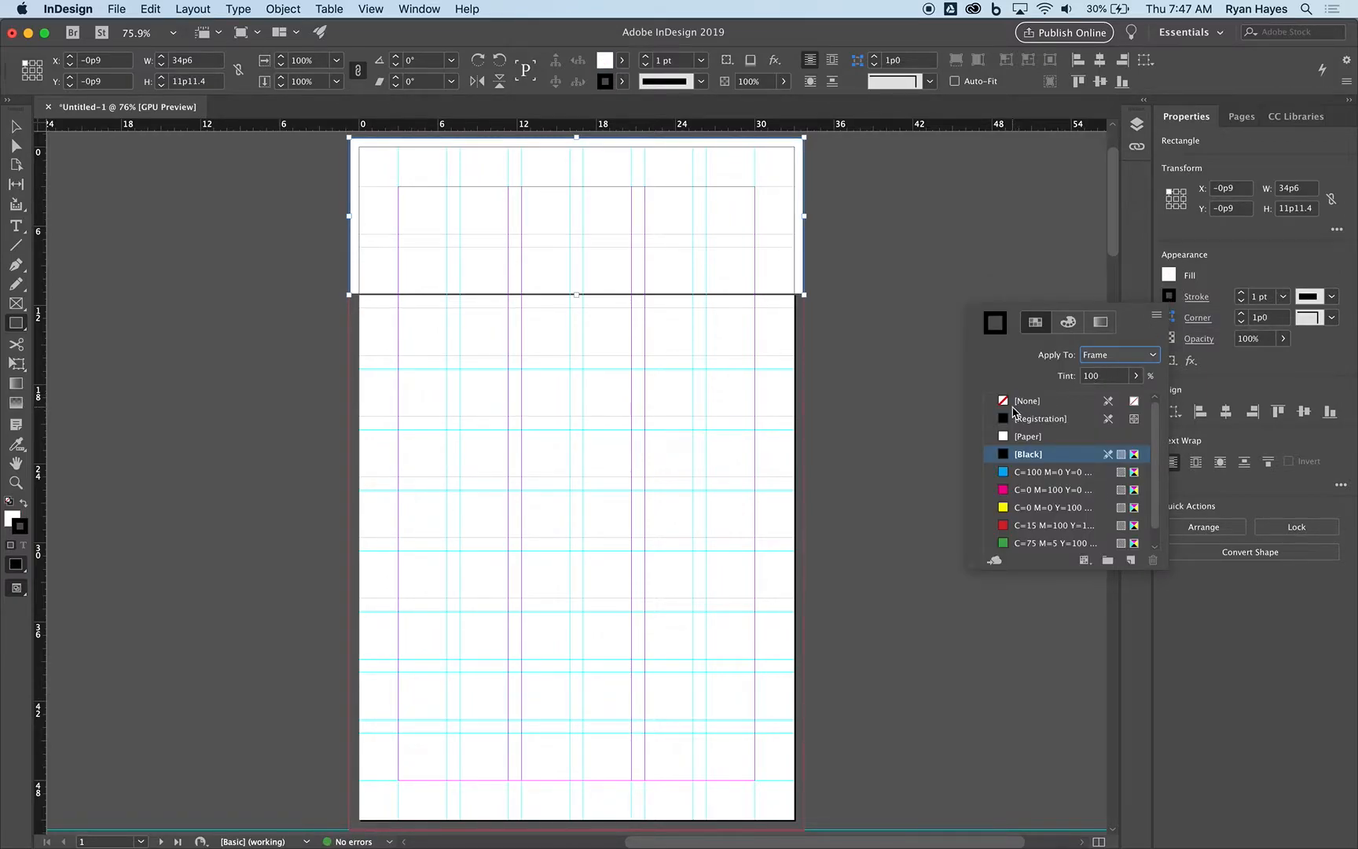
click(1015, 402)
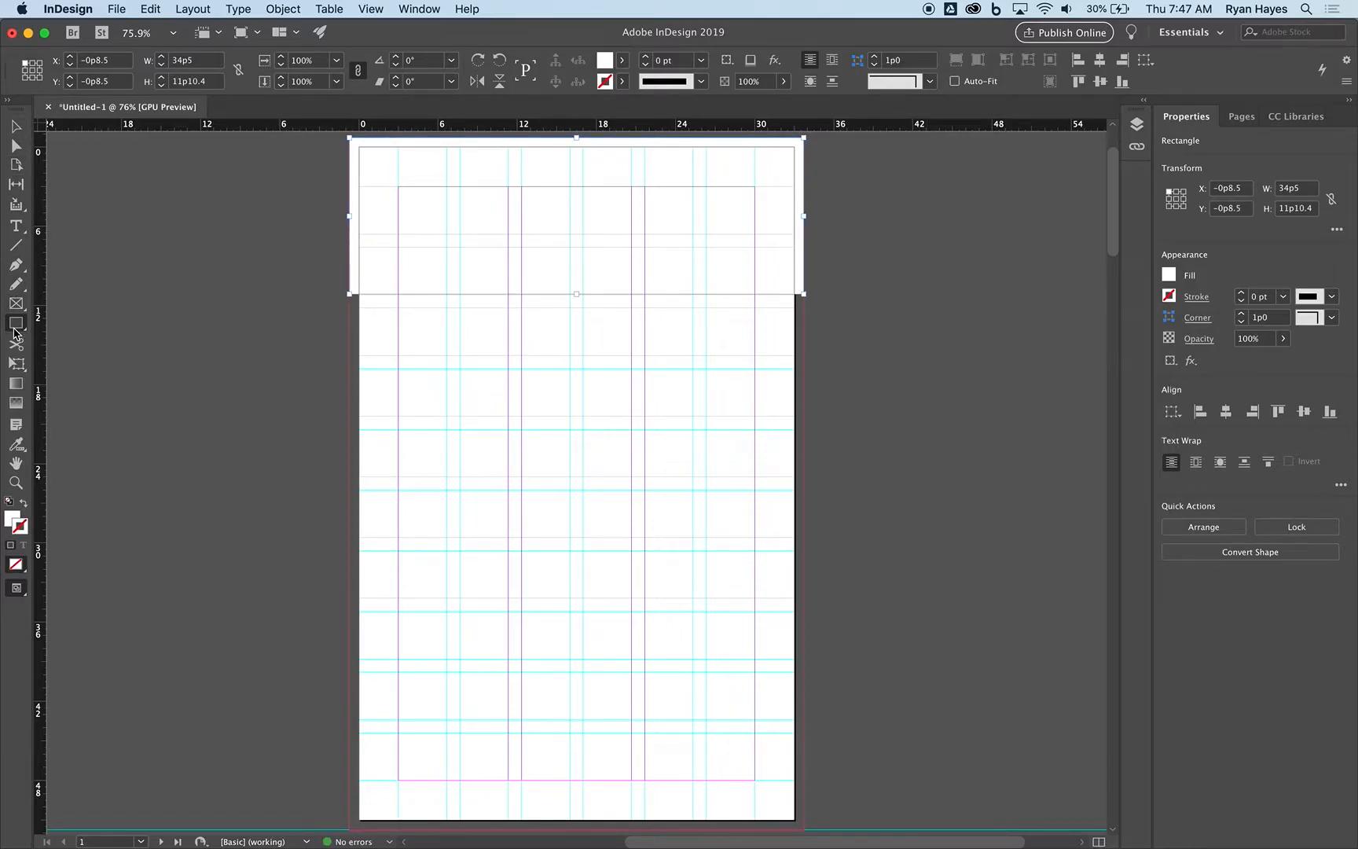
Draw a second rectangle about 34p6 by 28p8 directly below the white one, spanning the bleed width, with no stroke.
drag(351, 295, 805, 672)
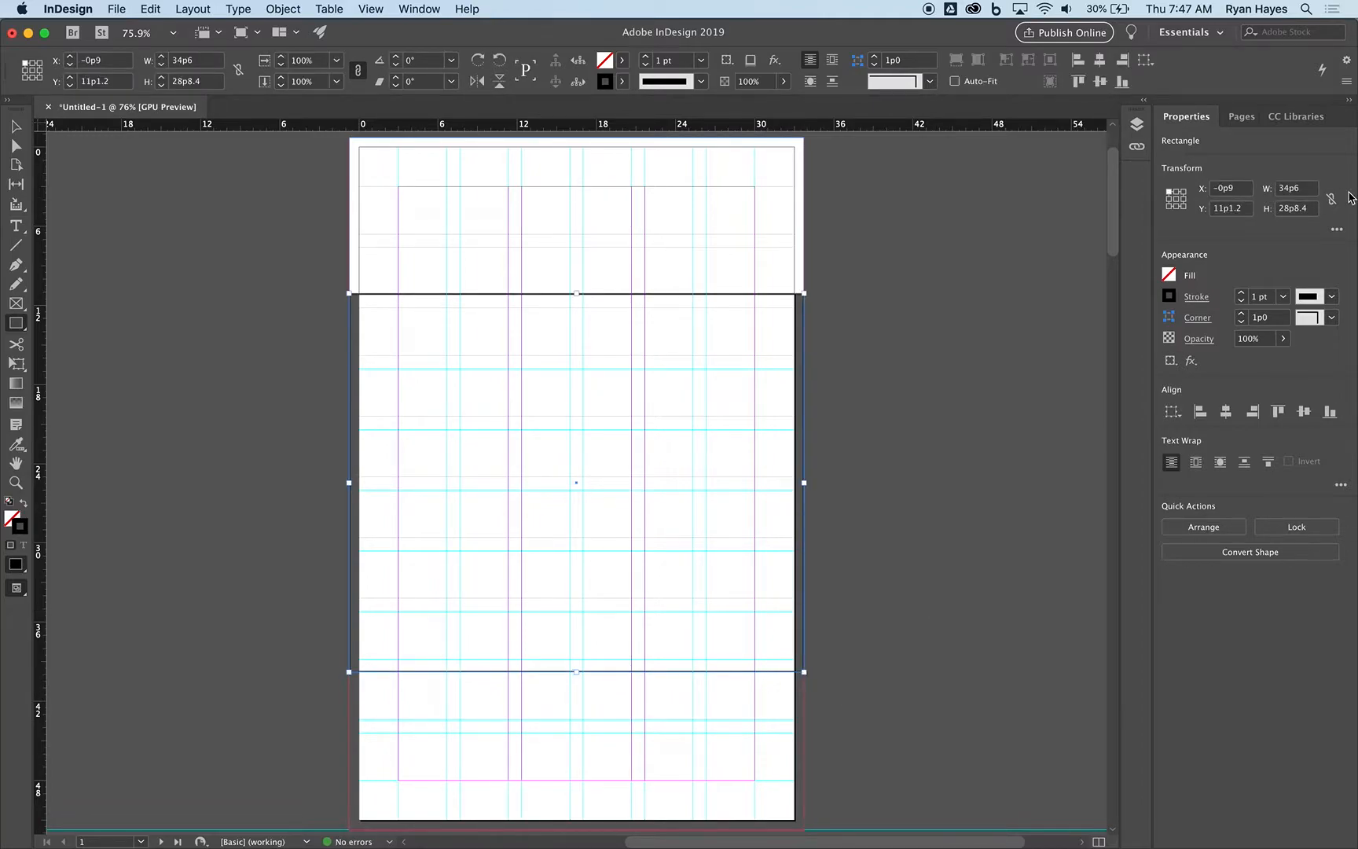
click(1170, 296)
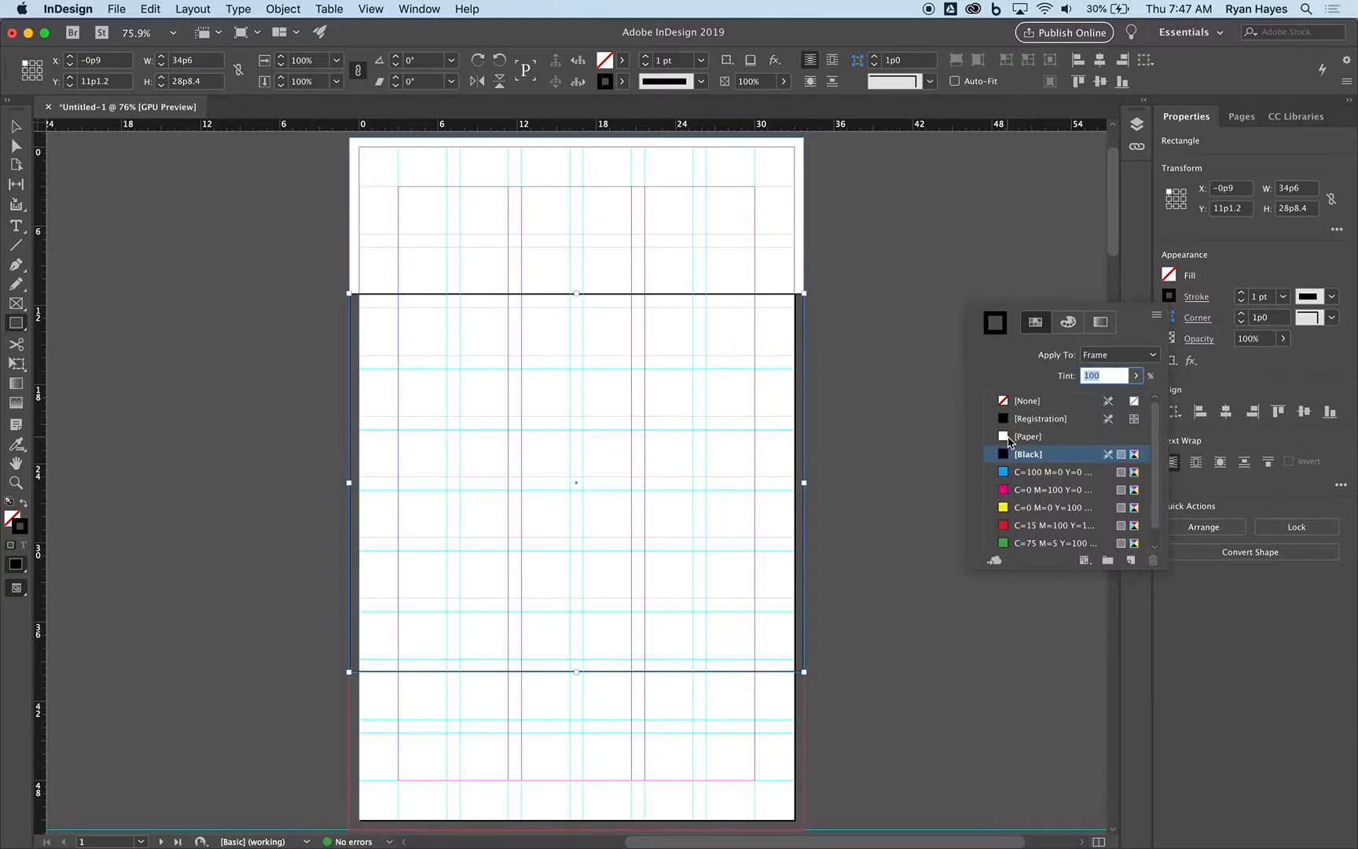
click(1005, 399)
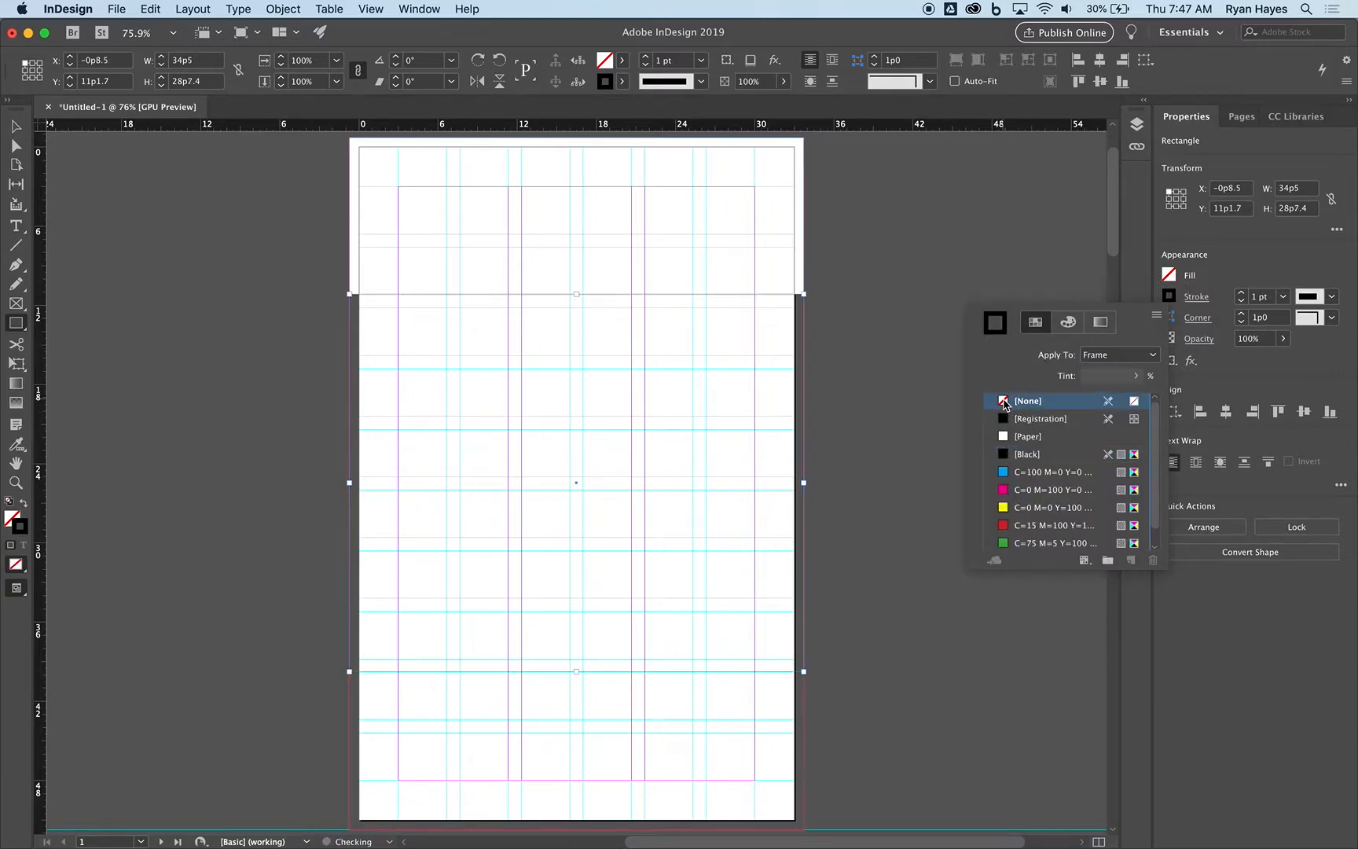
Fill the middle rectangle with a dark blue CMYK colour of C 95, M 100, Y 0, K 20.
click(1171, 274)
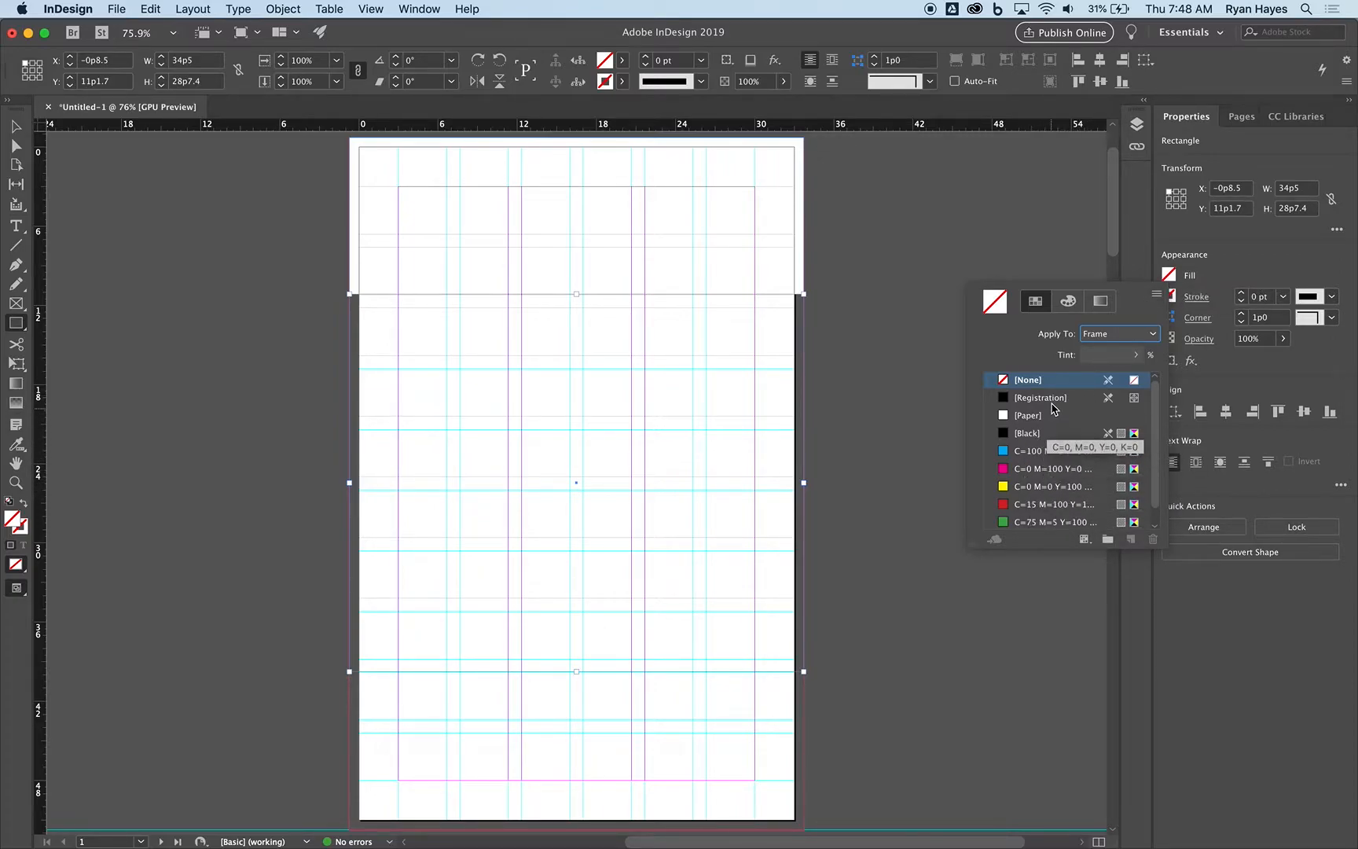
click(1067, 301)
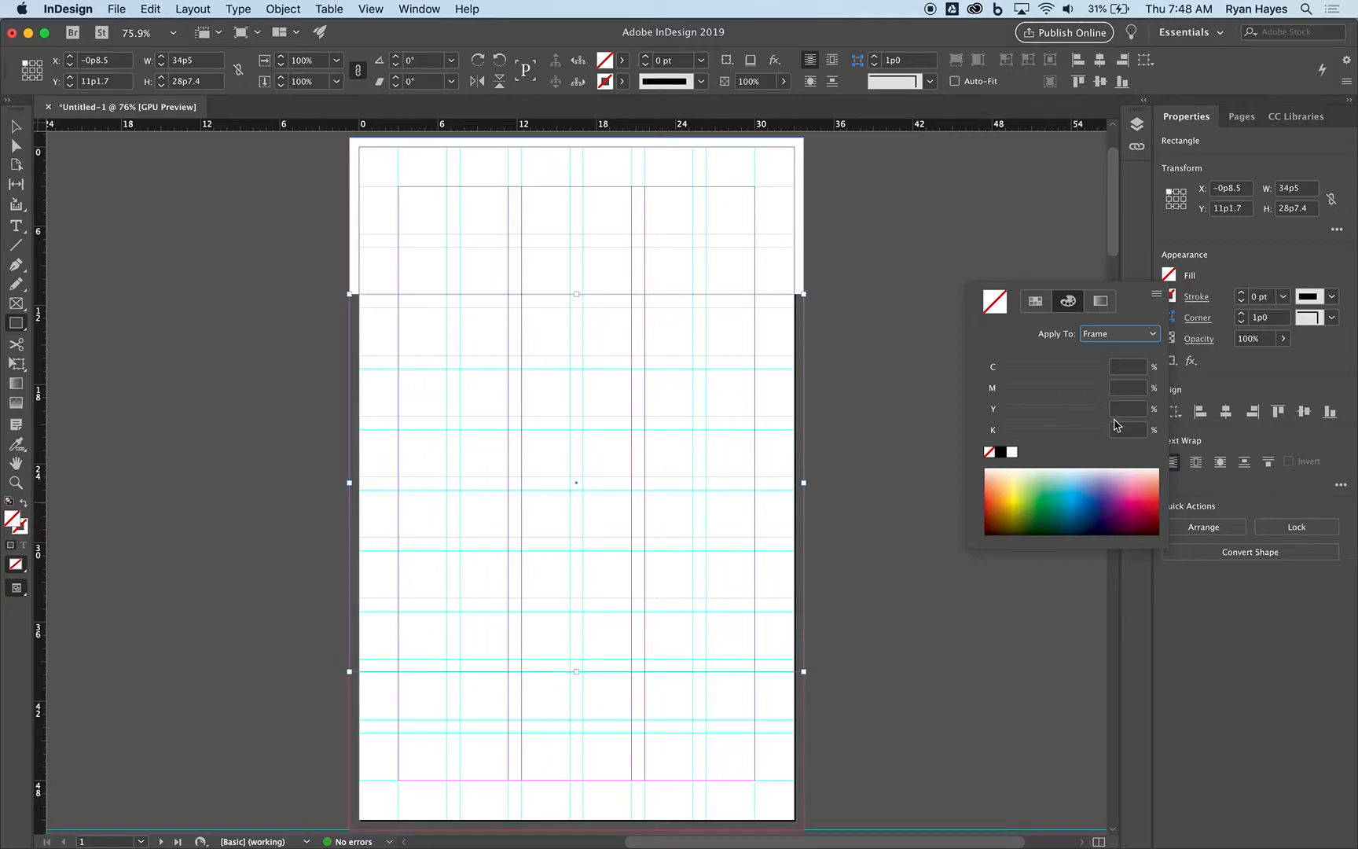
click(1156, 297)
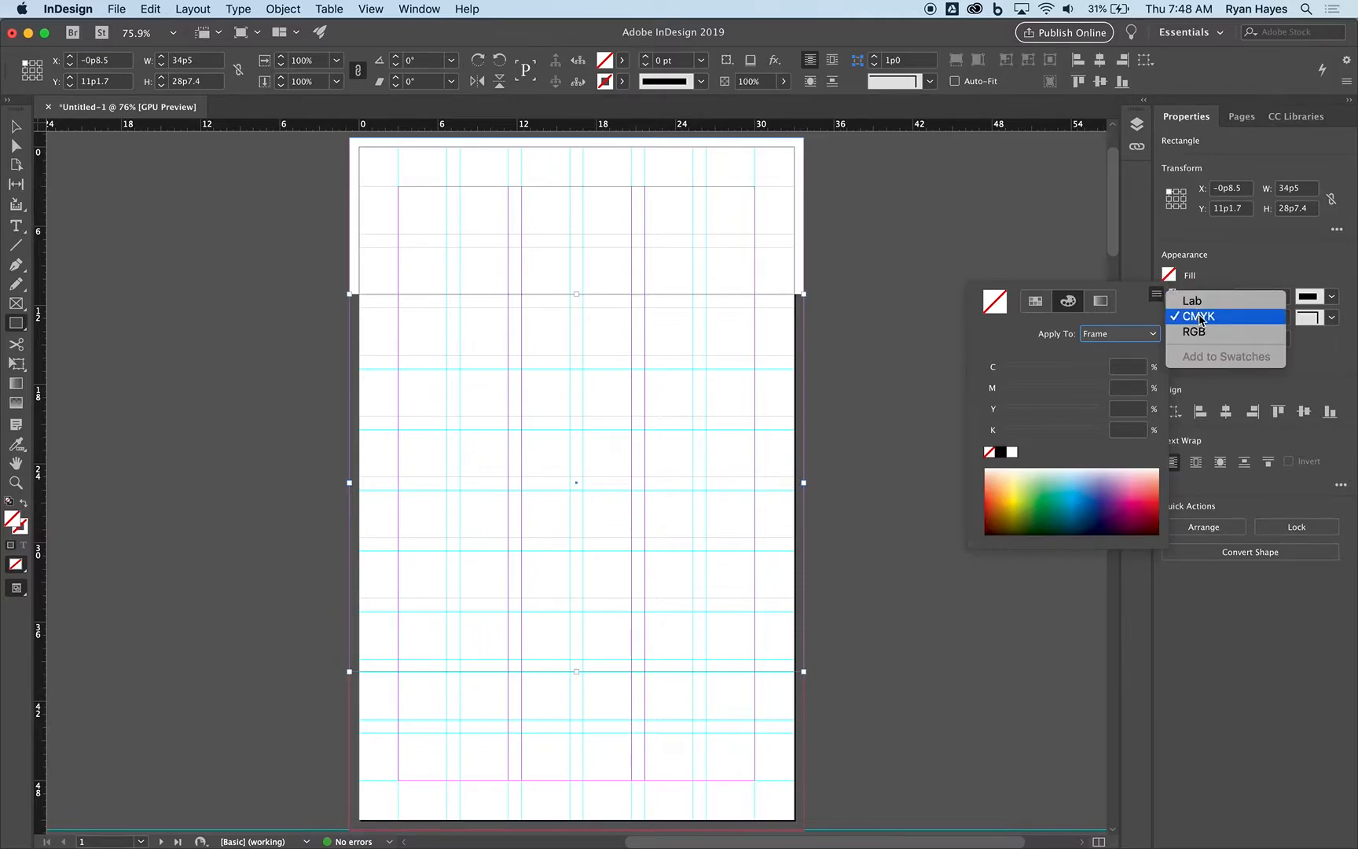
click(1097, 507)
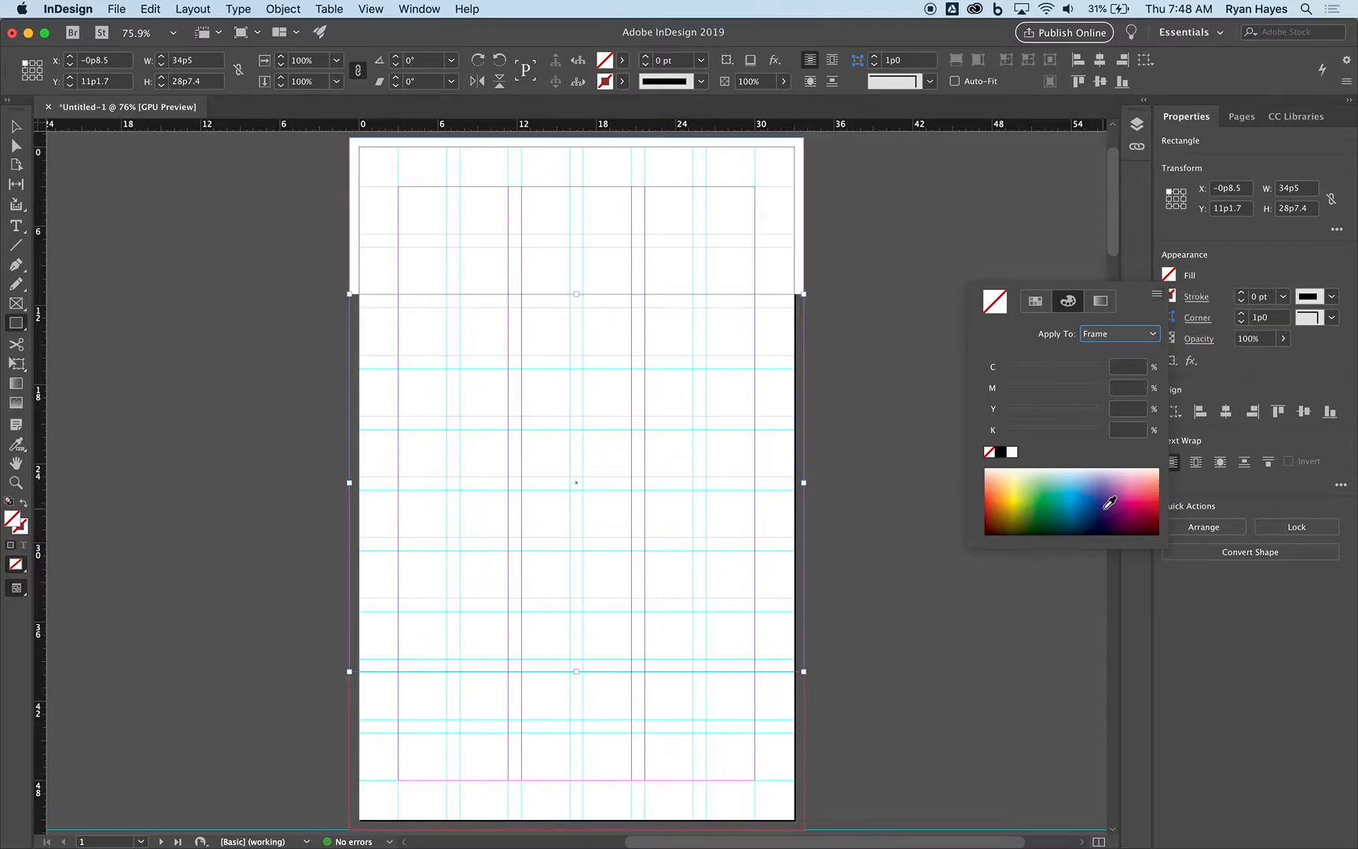
click(1109, 503)
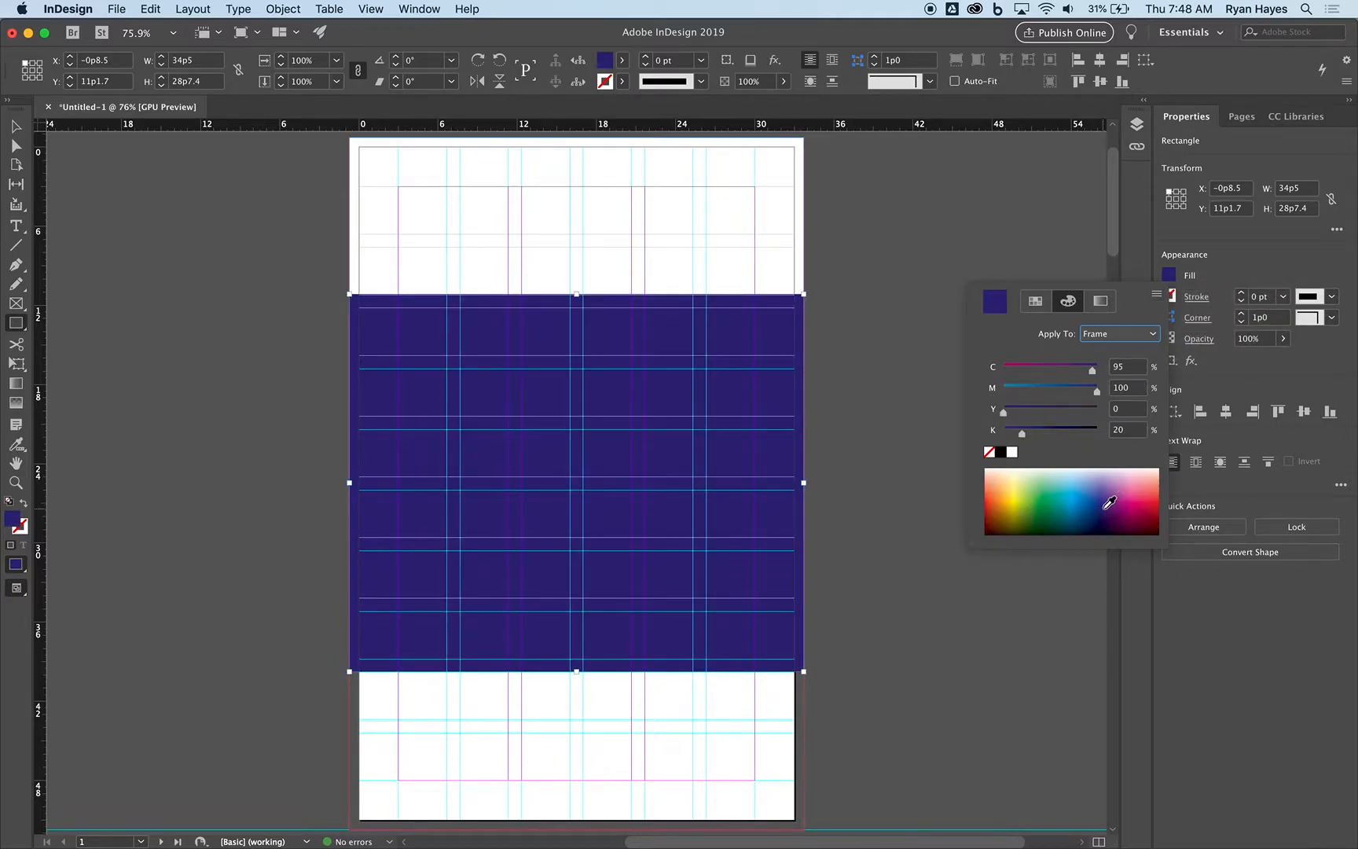
Duplicate the white top rectangle and place the copy directly below the blue one, down to the page's bottom bleed.
click(17, 128)
click(18, 128)
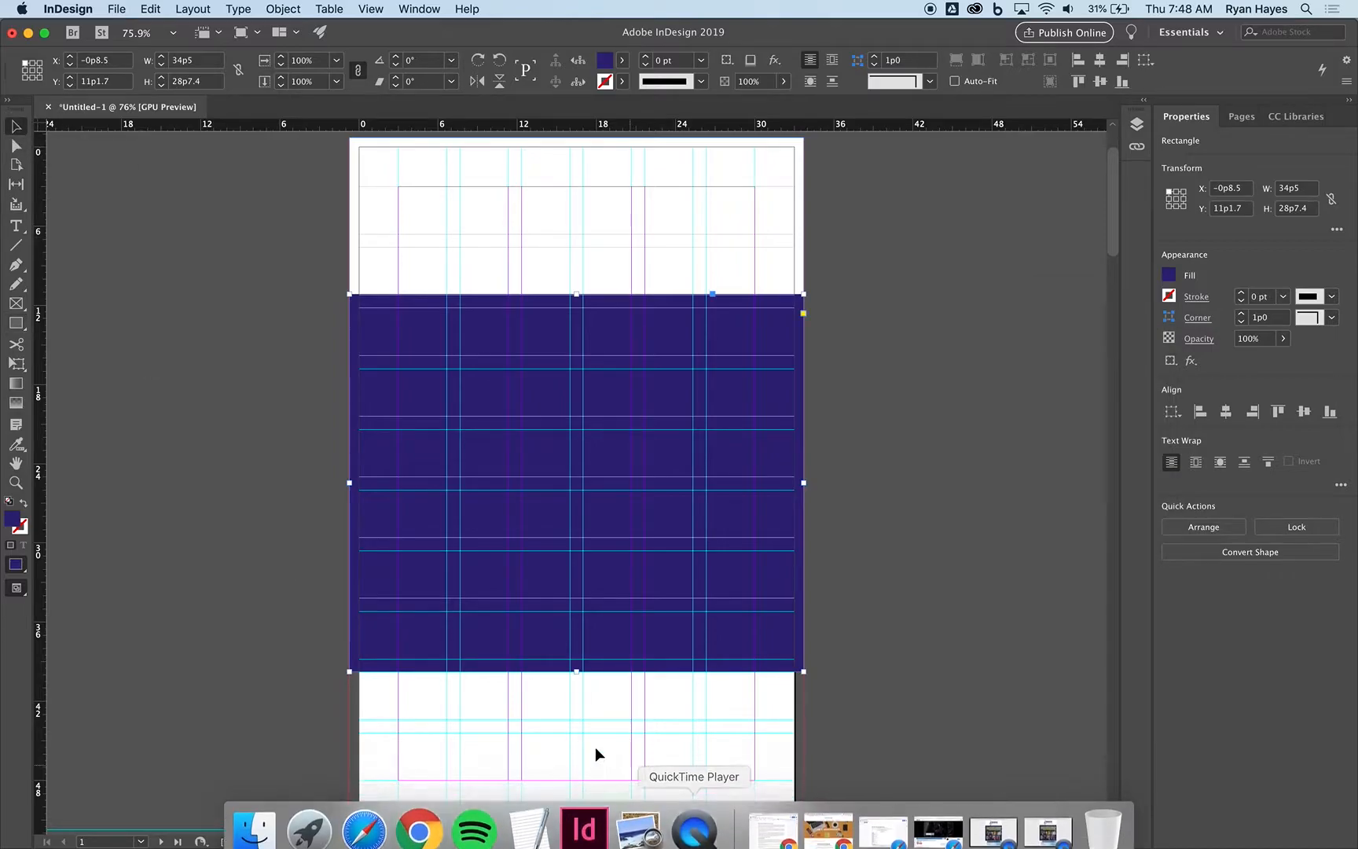
click(528, 183)
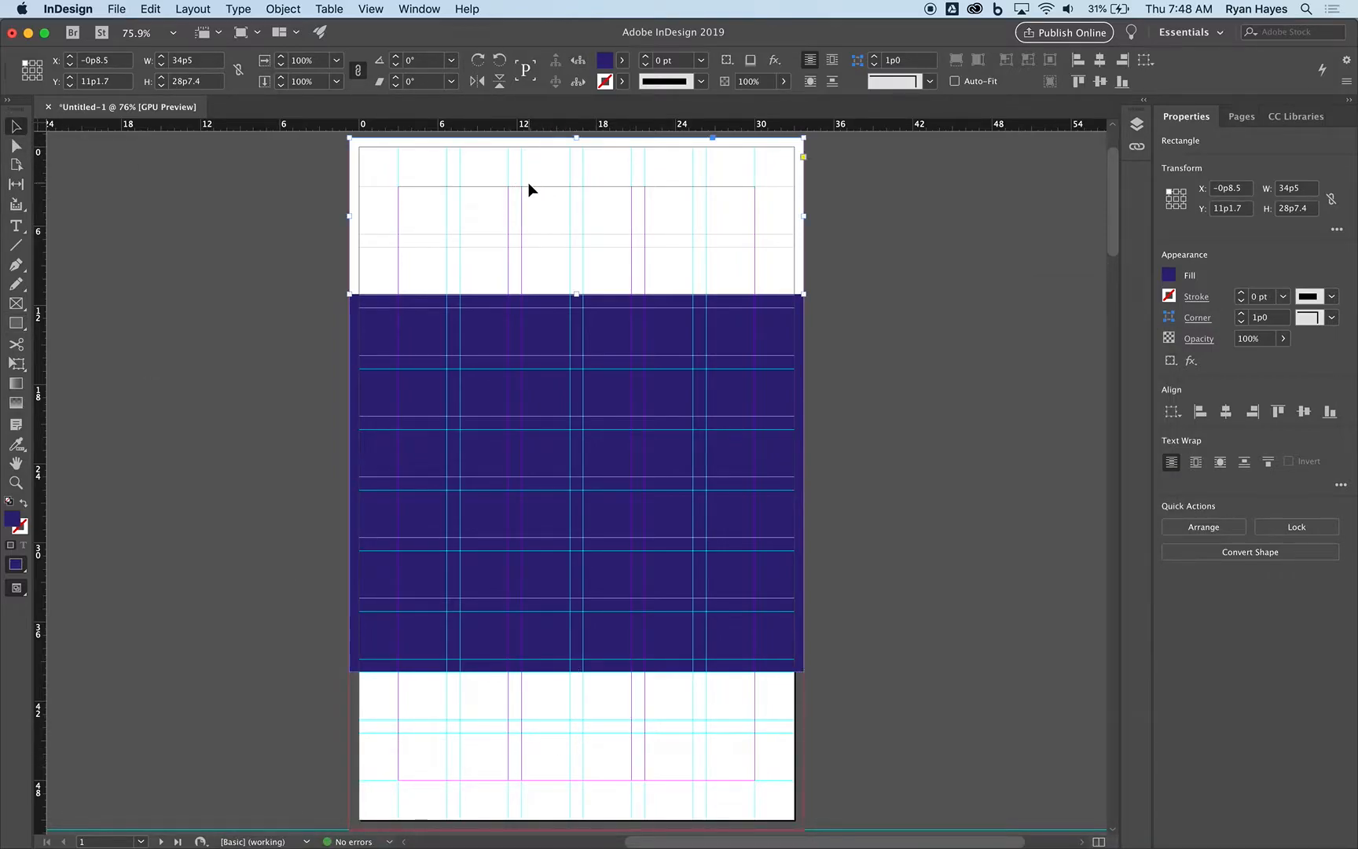
drag(531, 205, 549, 737)
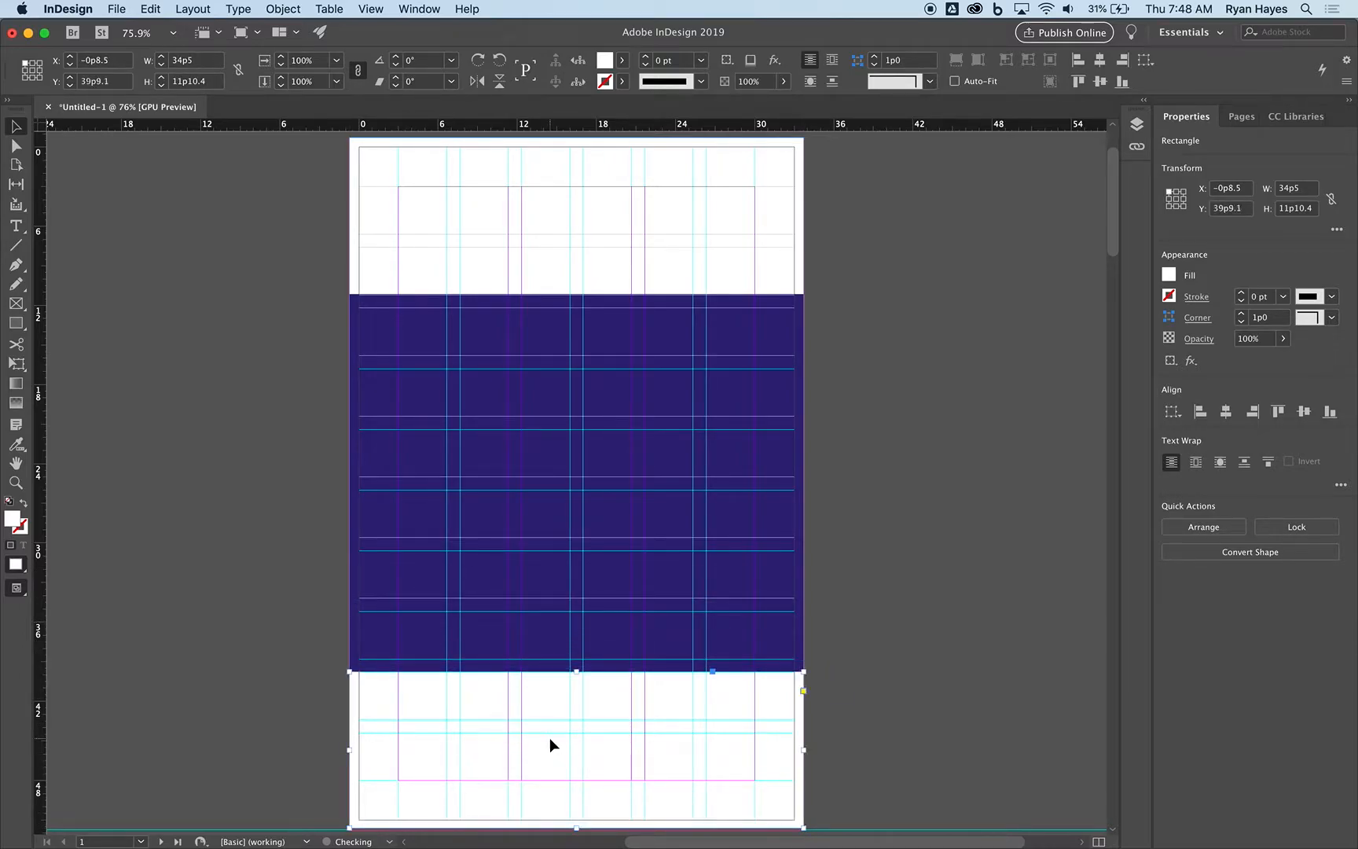
click(528, 247)
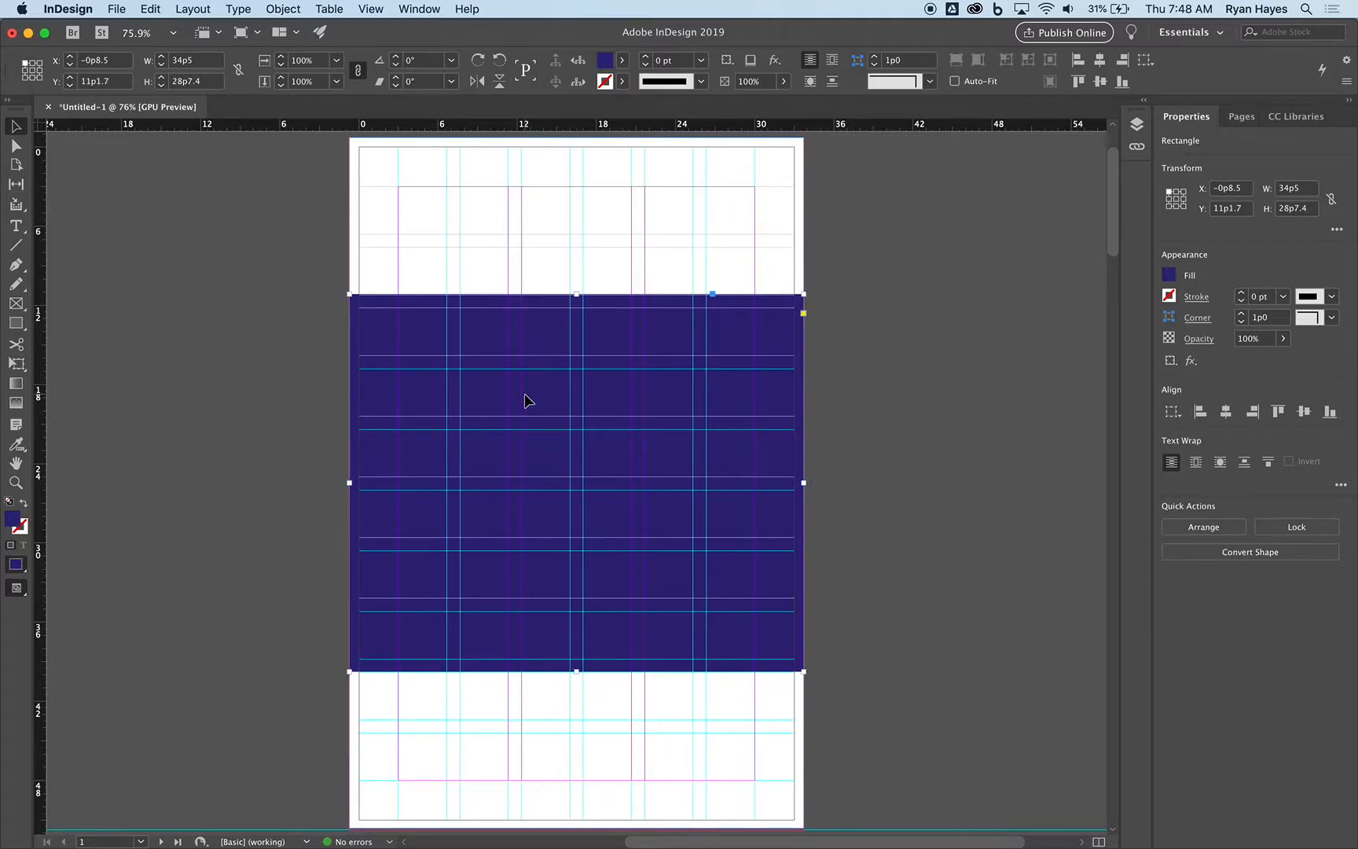
click(552, 735)
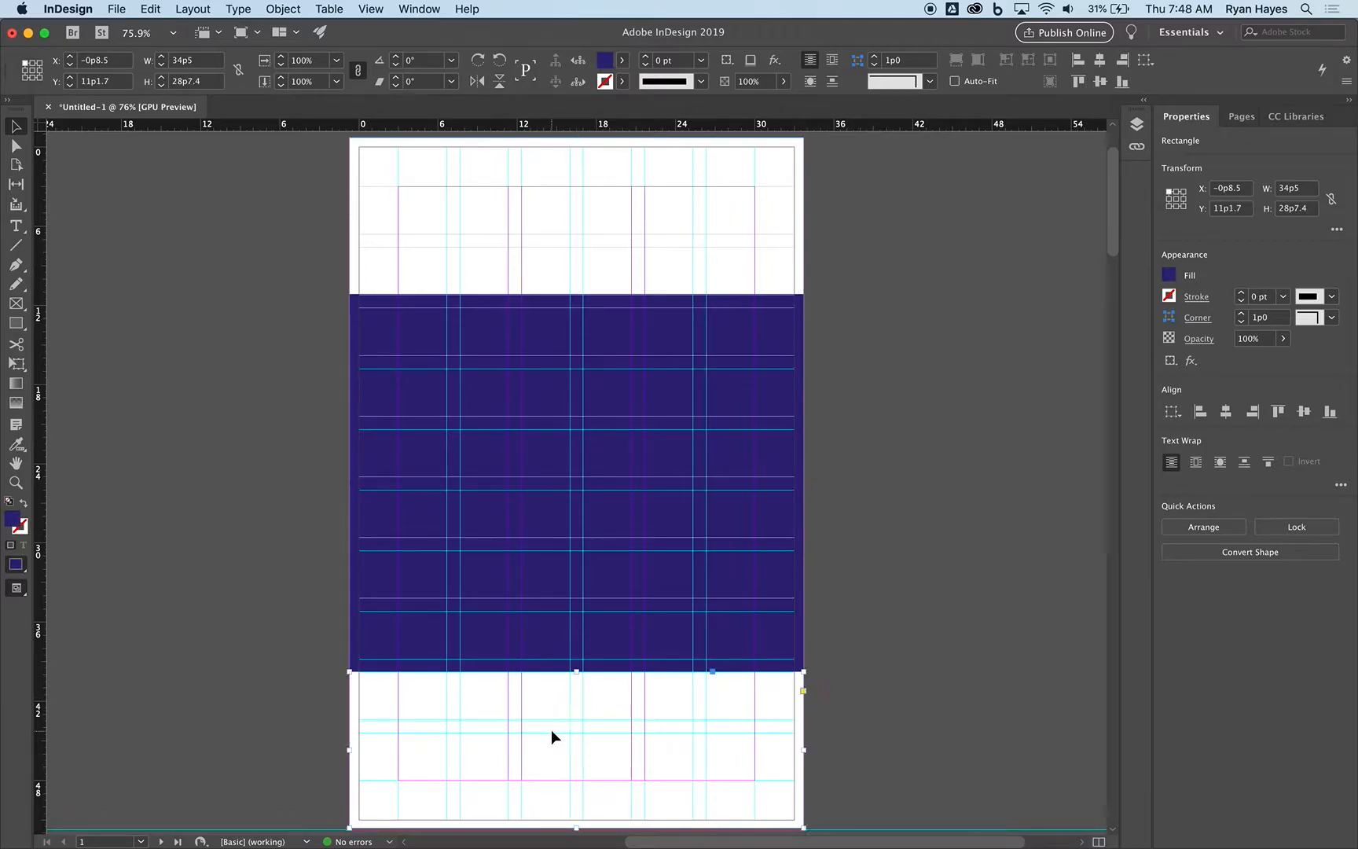
click(258, 607)
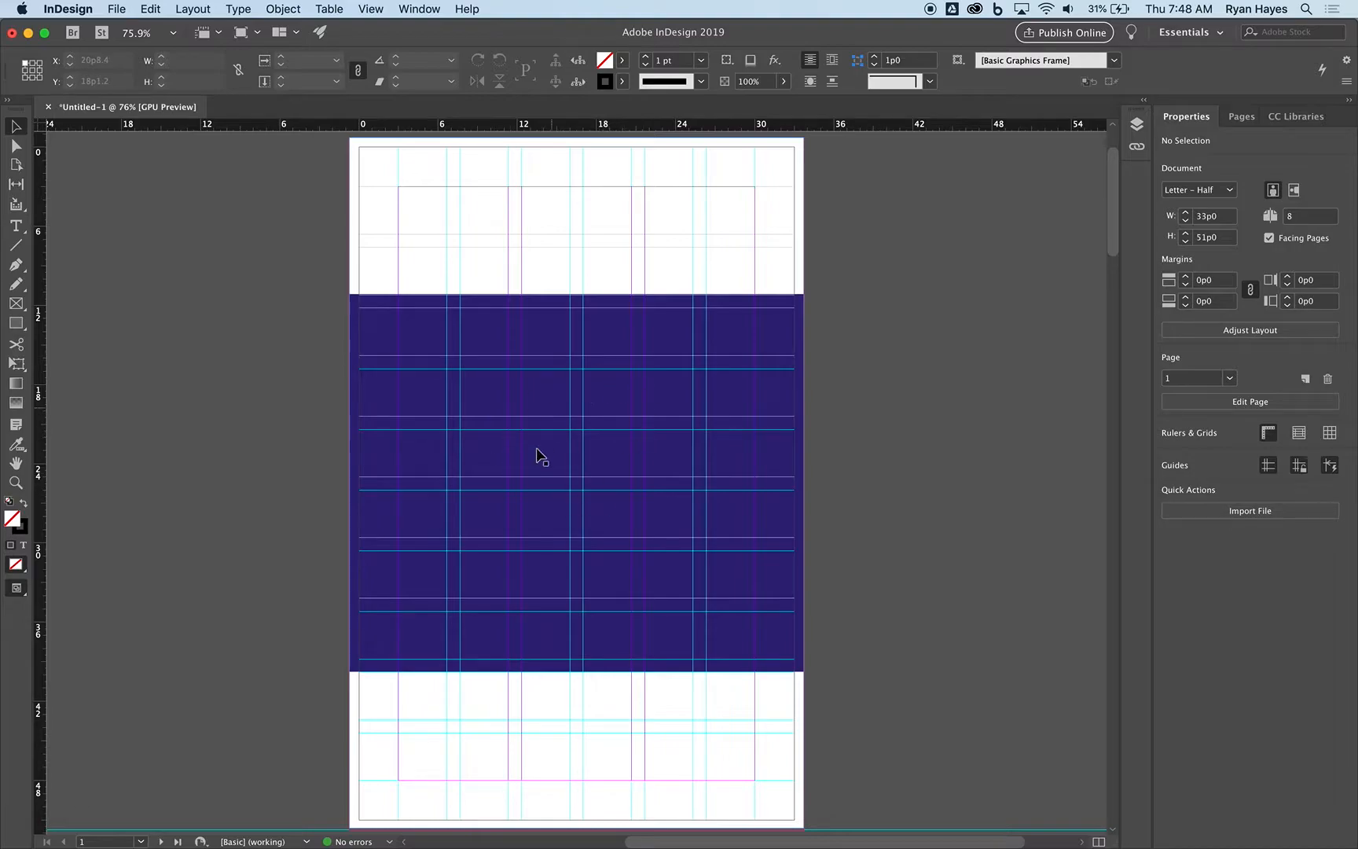
Reset the panel layout to the Essentials workspace.
click(1241, 123)
drag(1243, 126, 1169, 128)
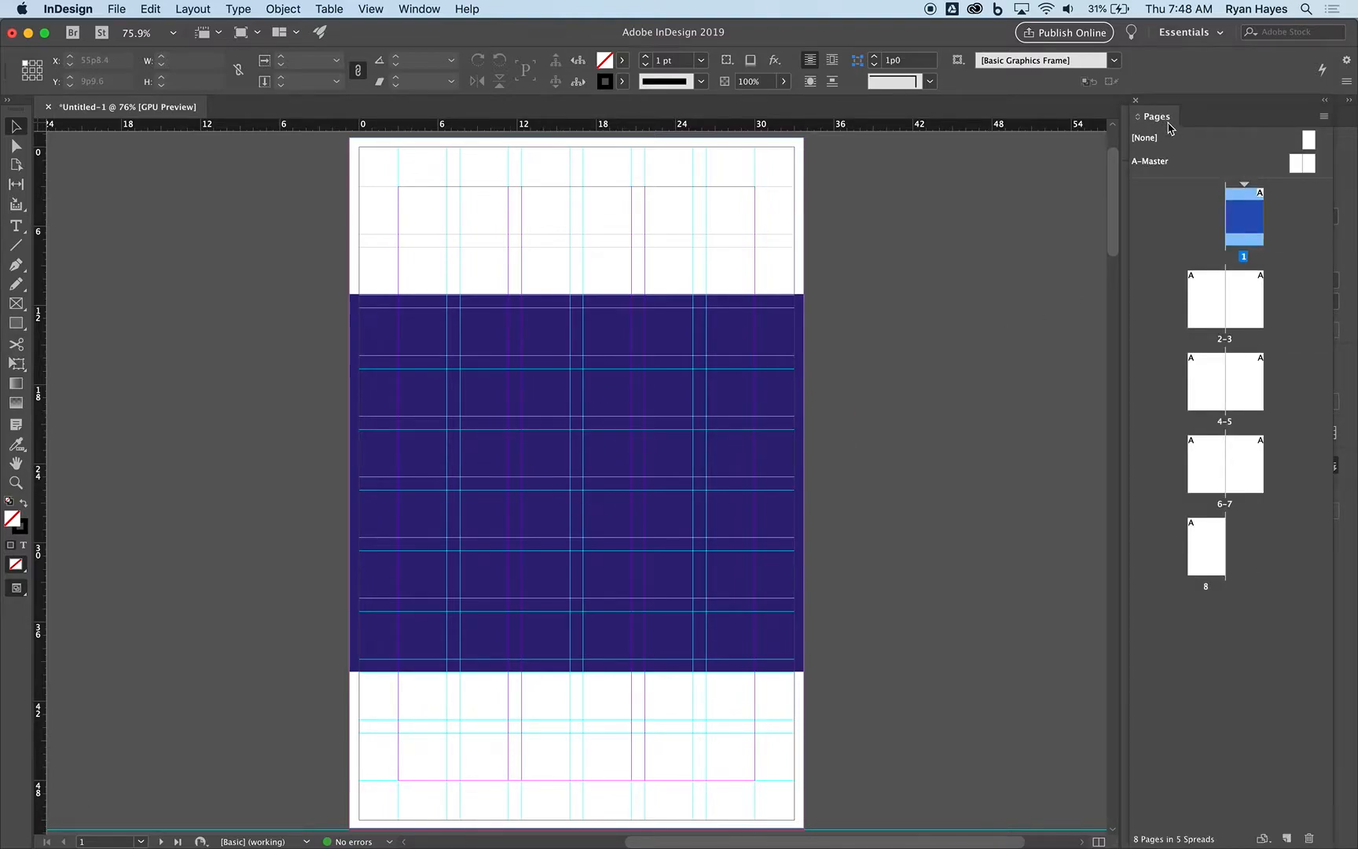
click(1167, 126)
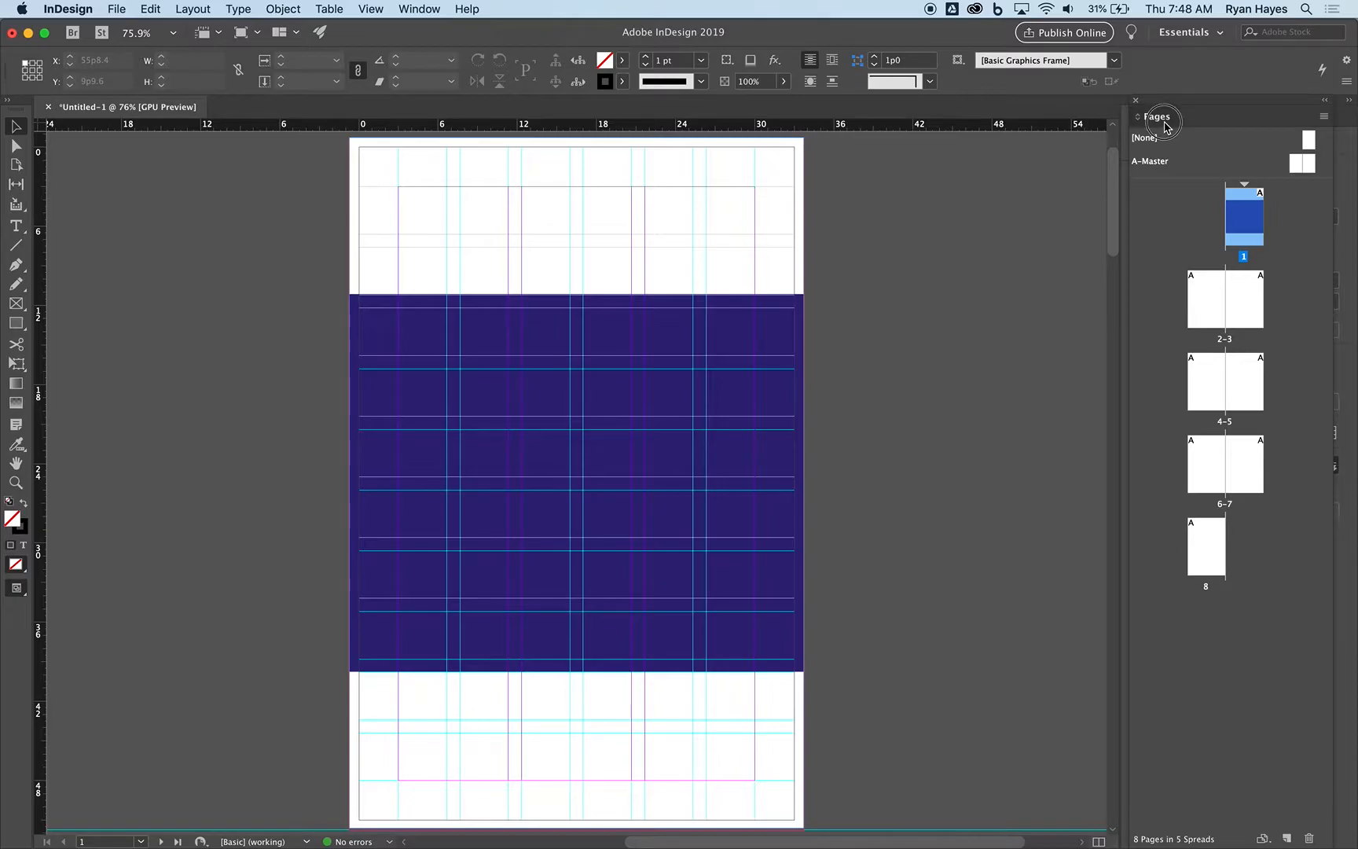
click(1188, 33)
click(1214, 190)
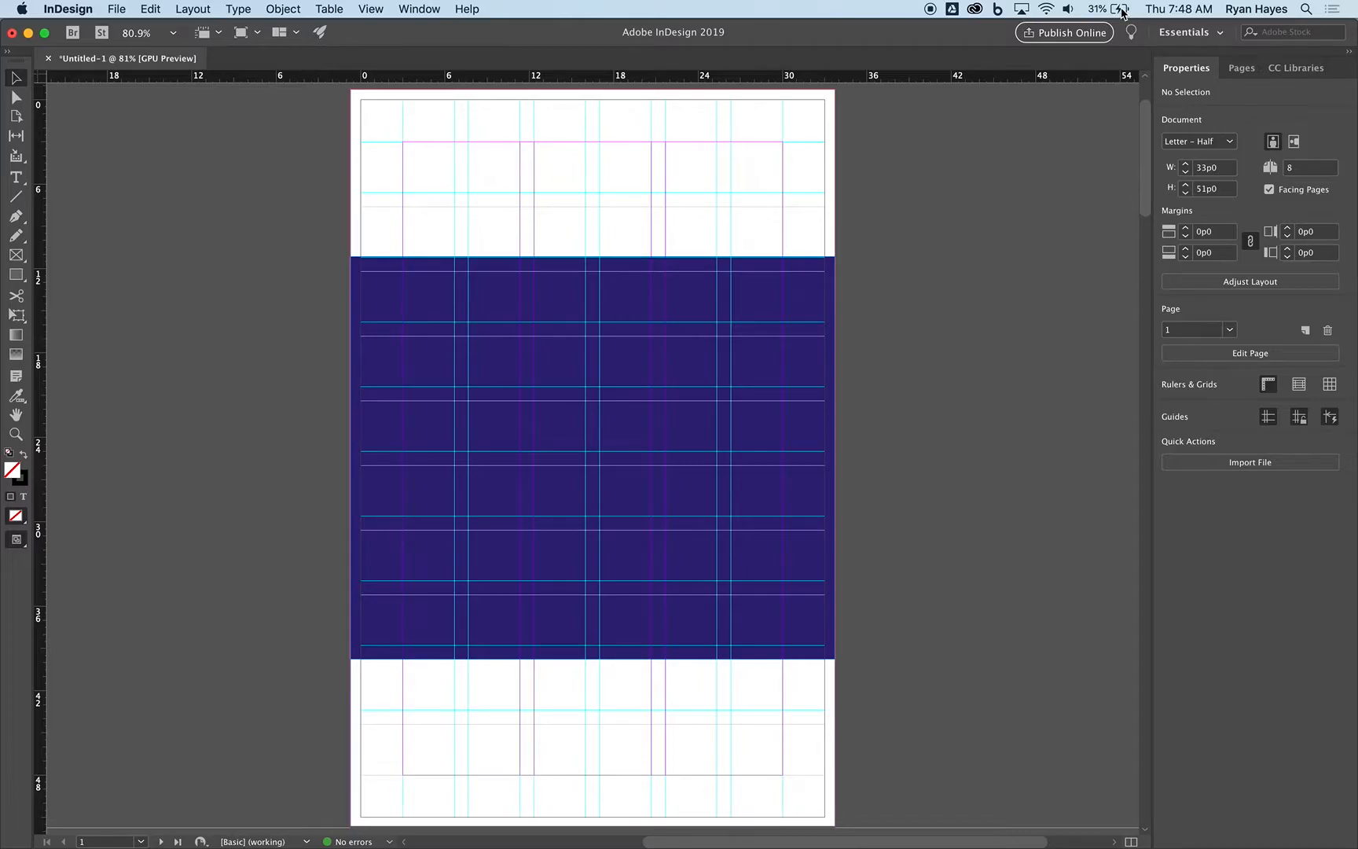
Show the Control panel and the Layers panel.
click(434, 10)
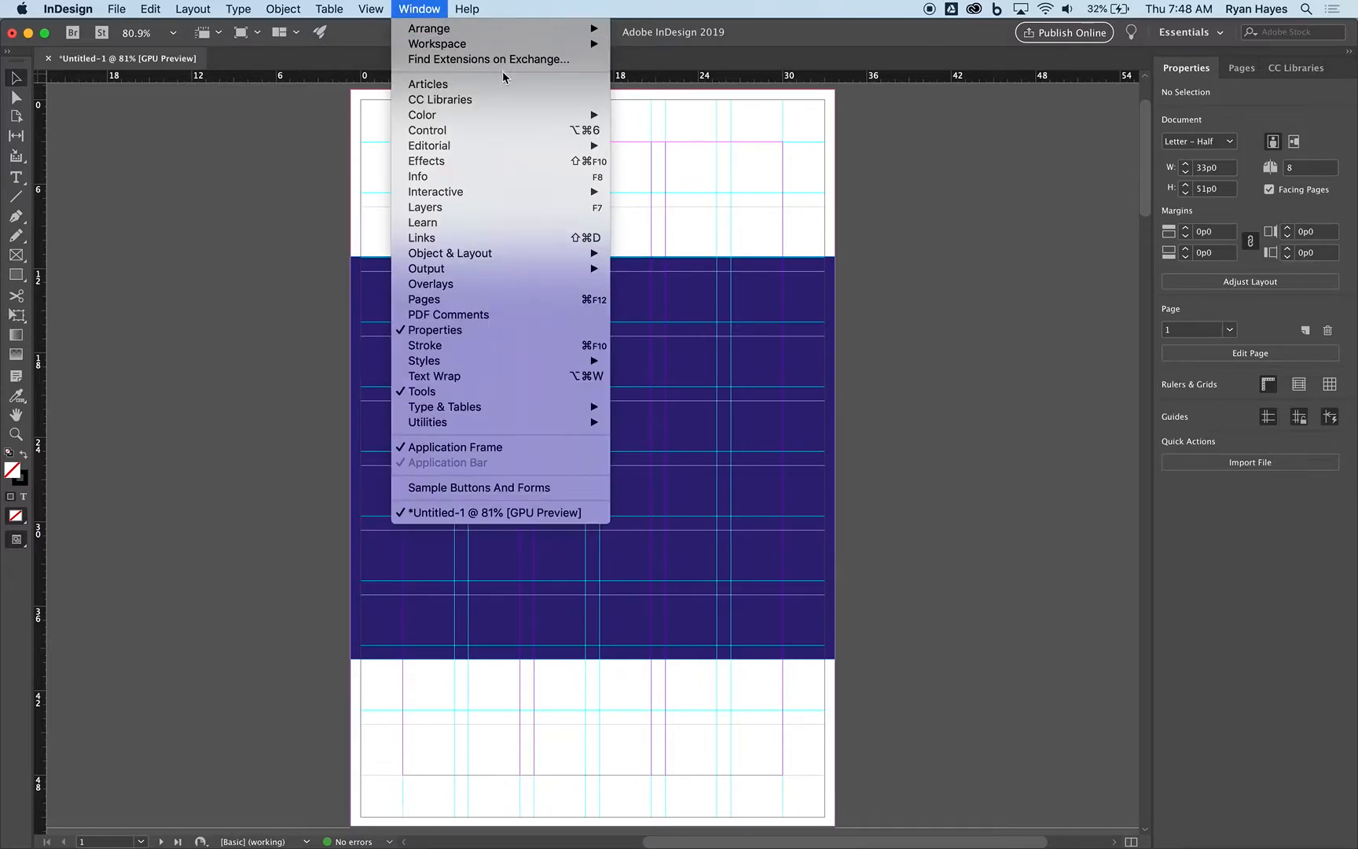
click(525, 130)
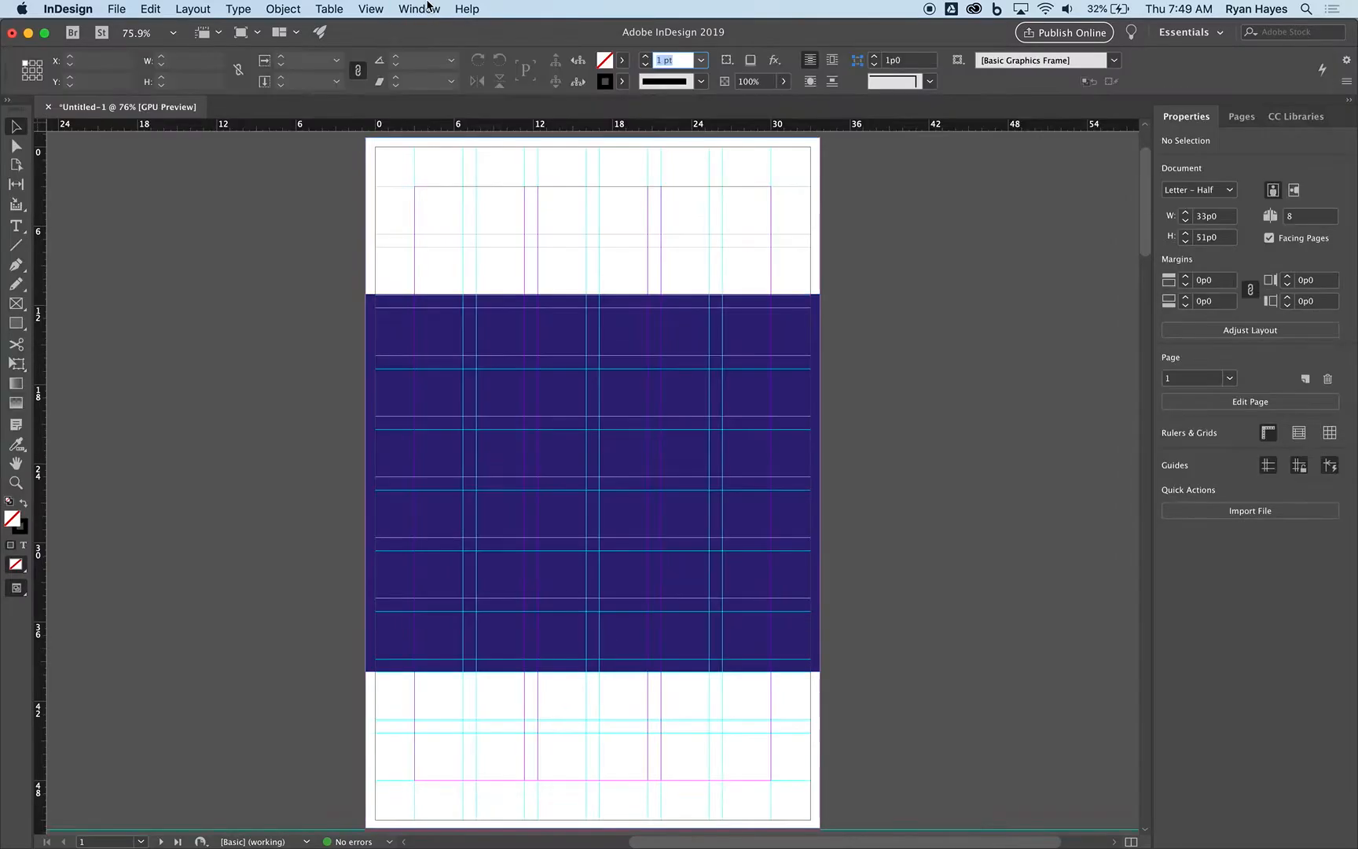
click(418, 8)
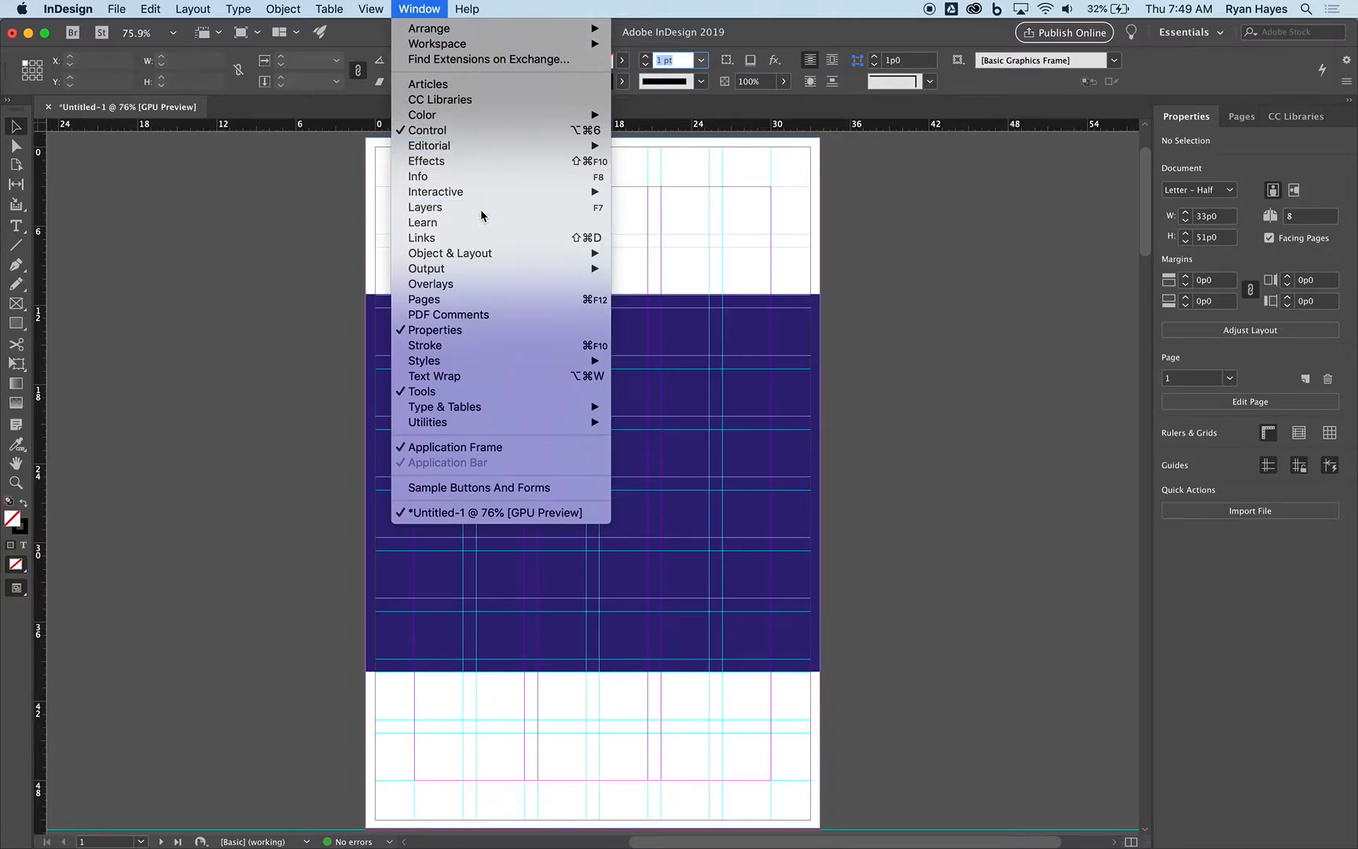
click(425, 206)
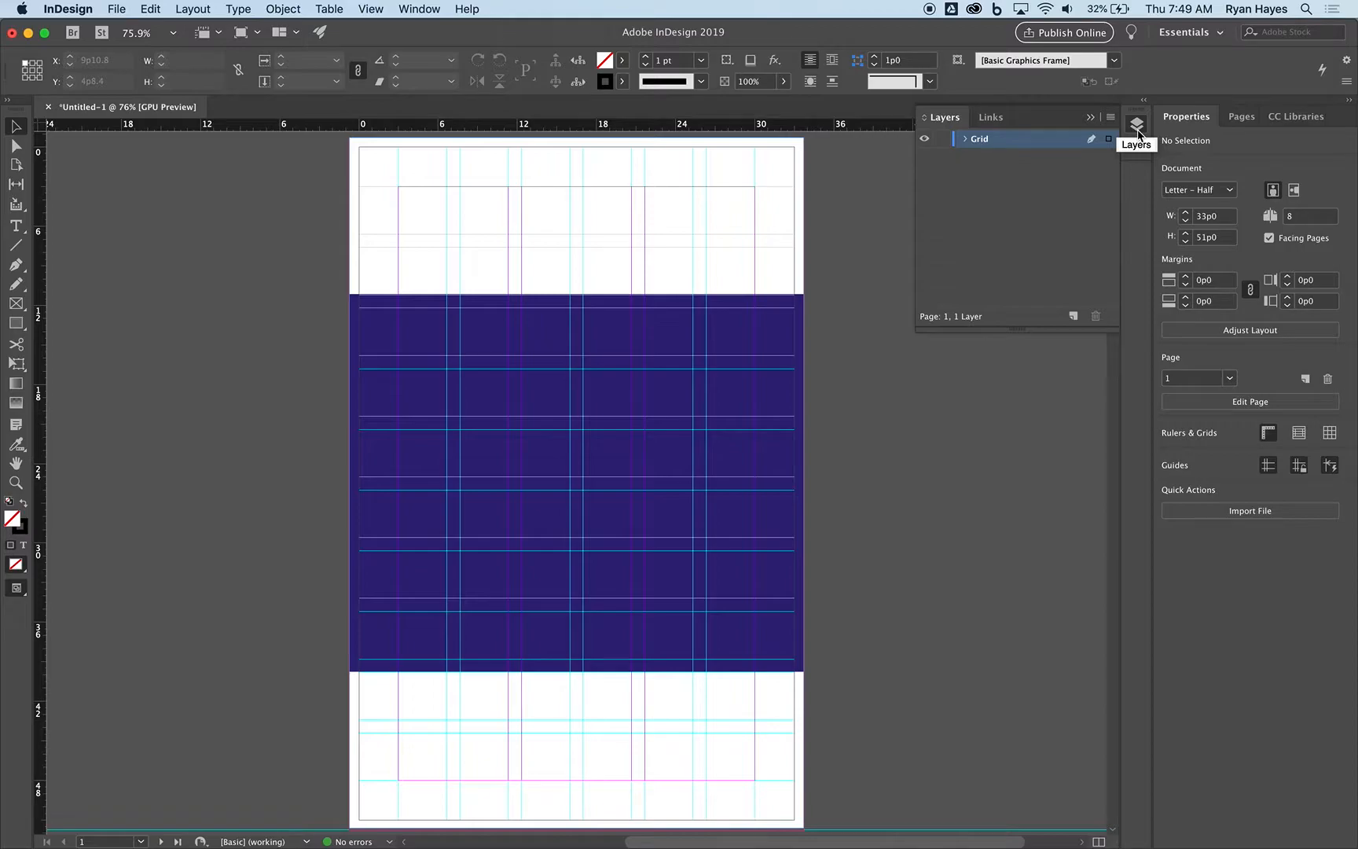
Create a new layer above Grid and name it BG Elements.
click(940, 143)
click(941, 143)
click(1073, 316)
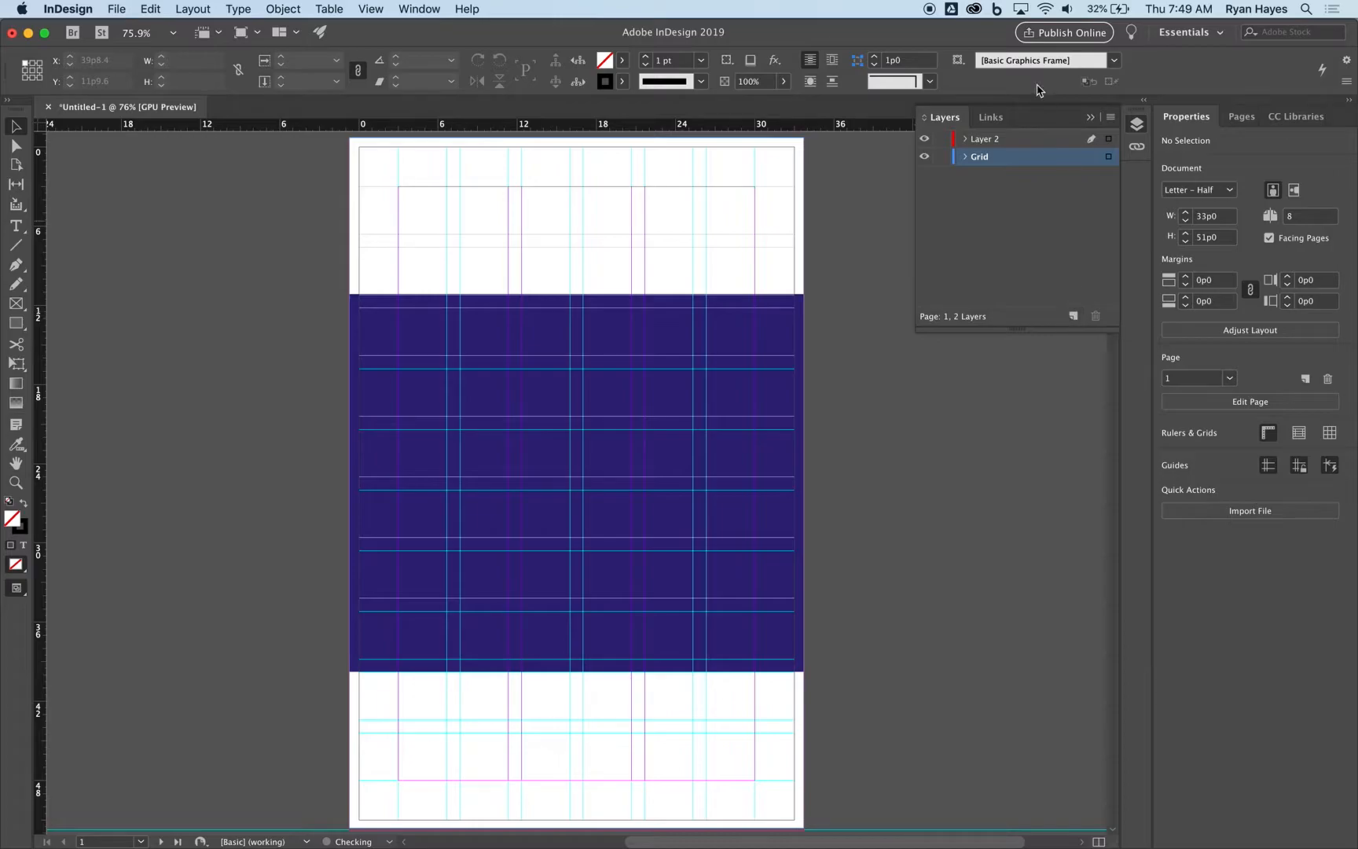
double_click(992, 142)
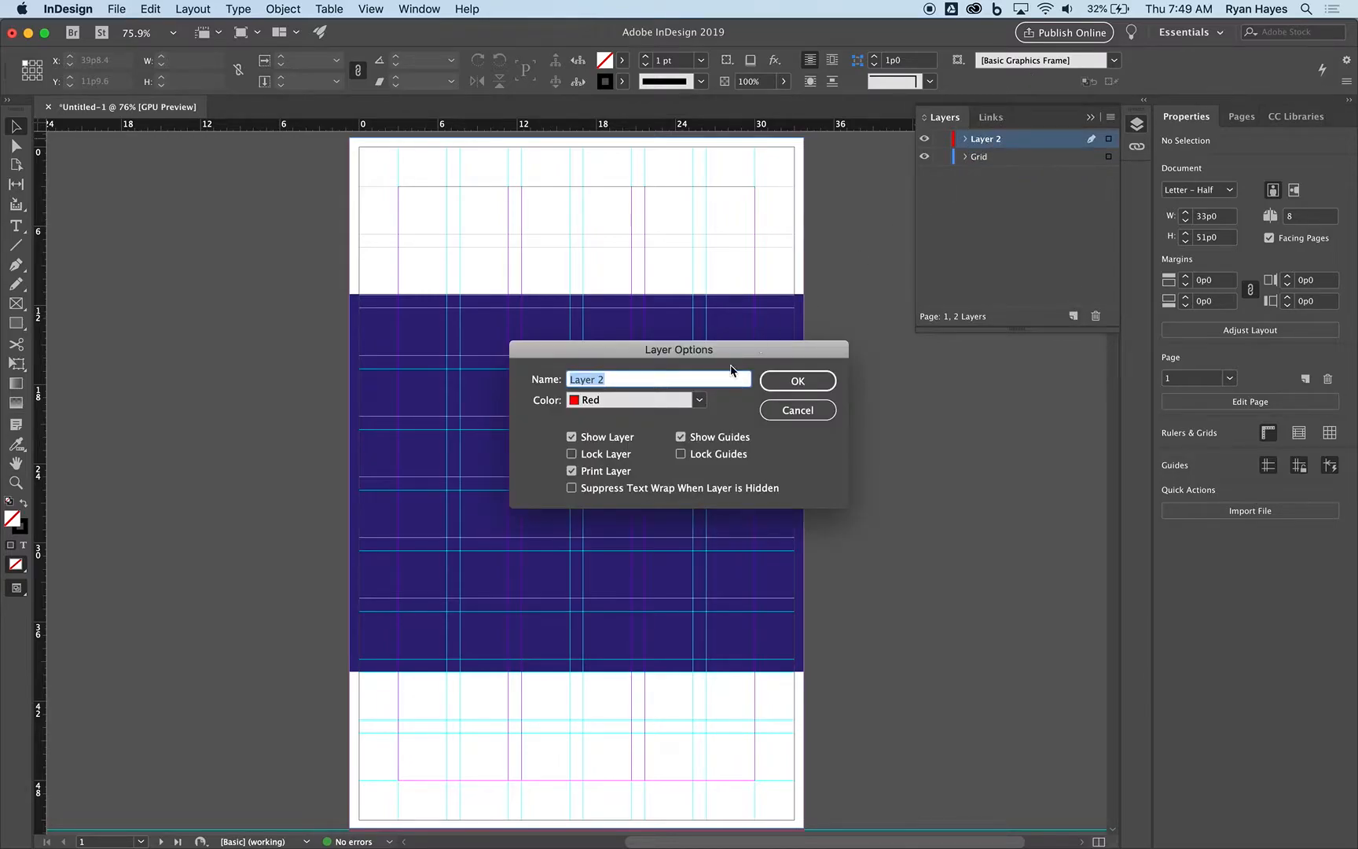
text(Crap)
double_click(613, 382)
text(BG Elements)
click(797, 383)
Add another layer above BG Elements and name it Images.
click(1071, 315)
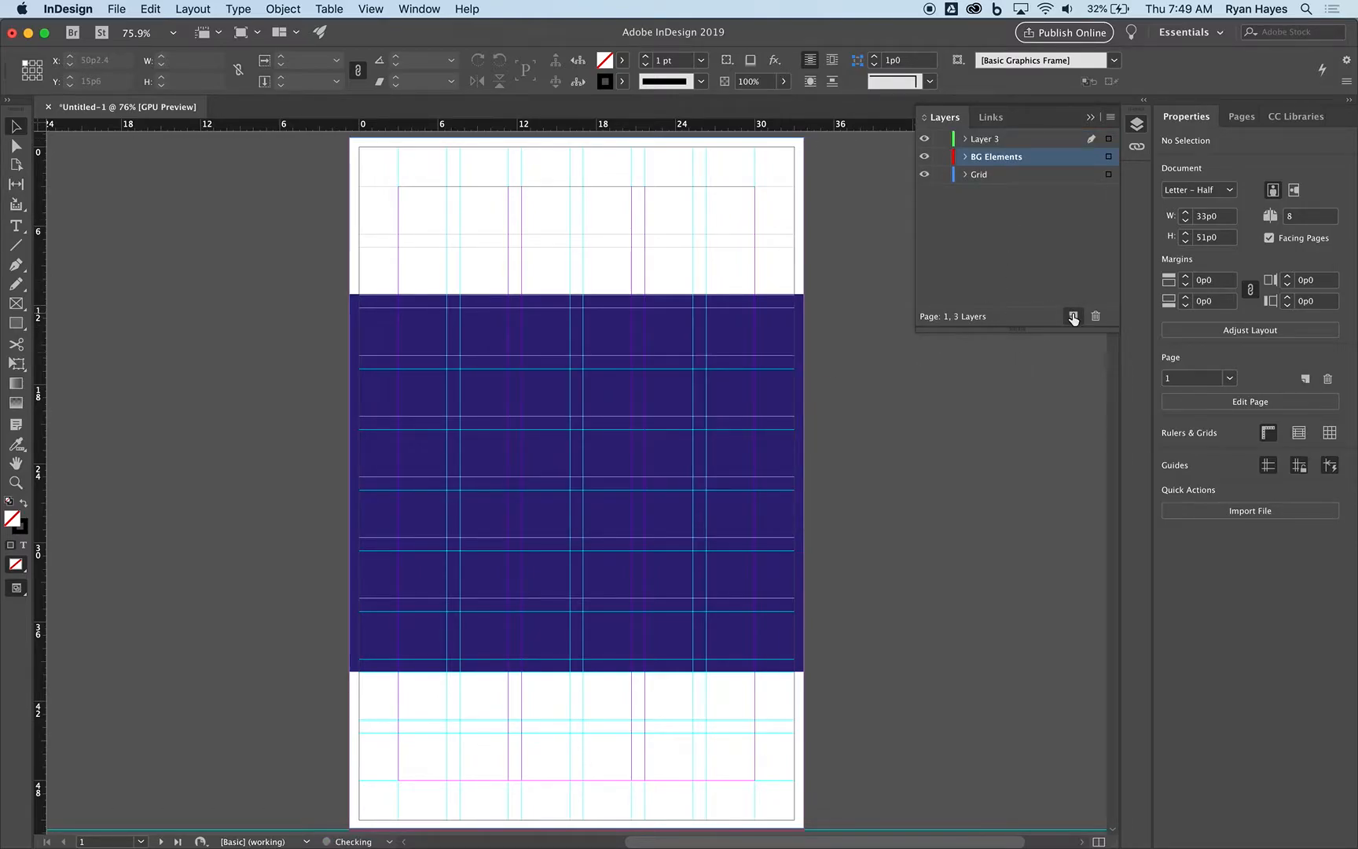
double_click(993, 141)
text(Images)
click(797, 381)
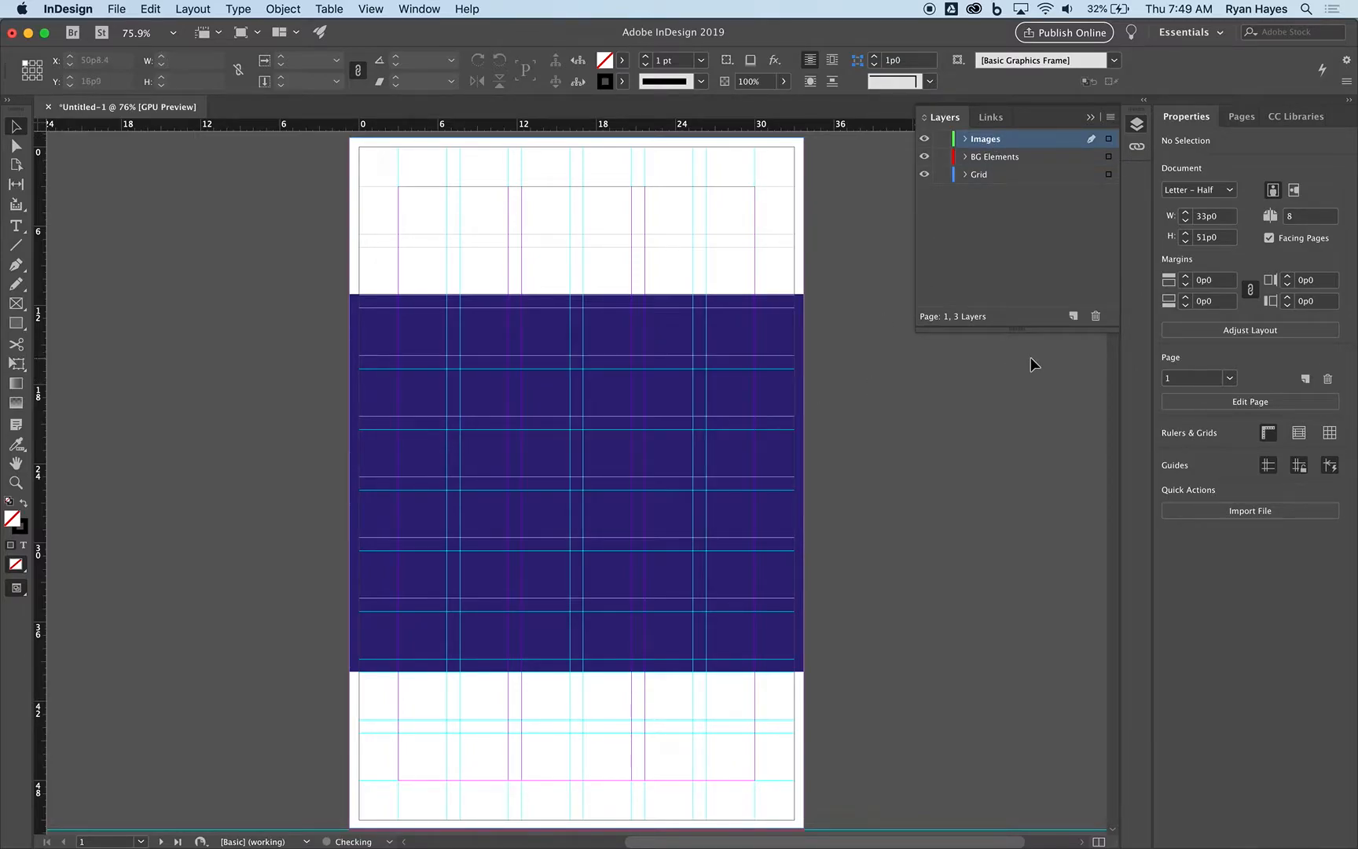
Create a new layer above Images and name it Copy.
click(1071, 316)
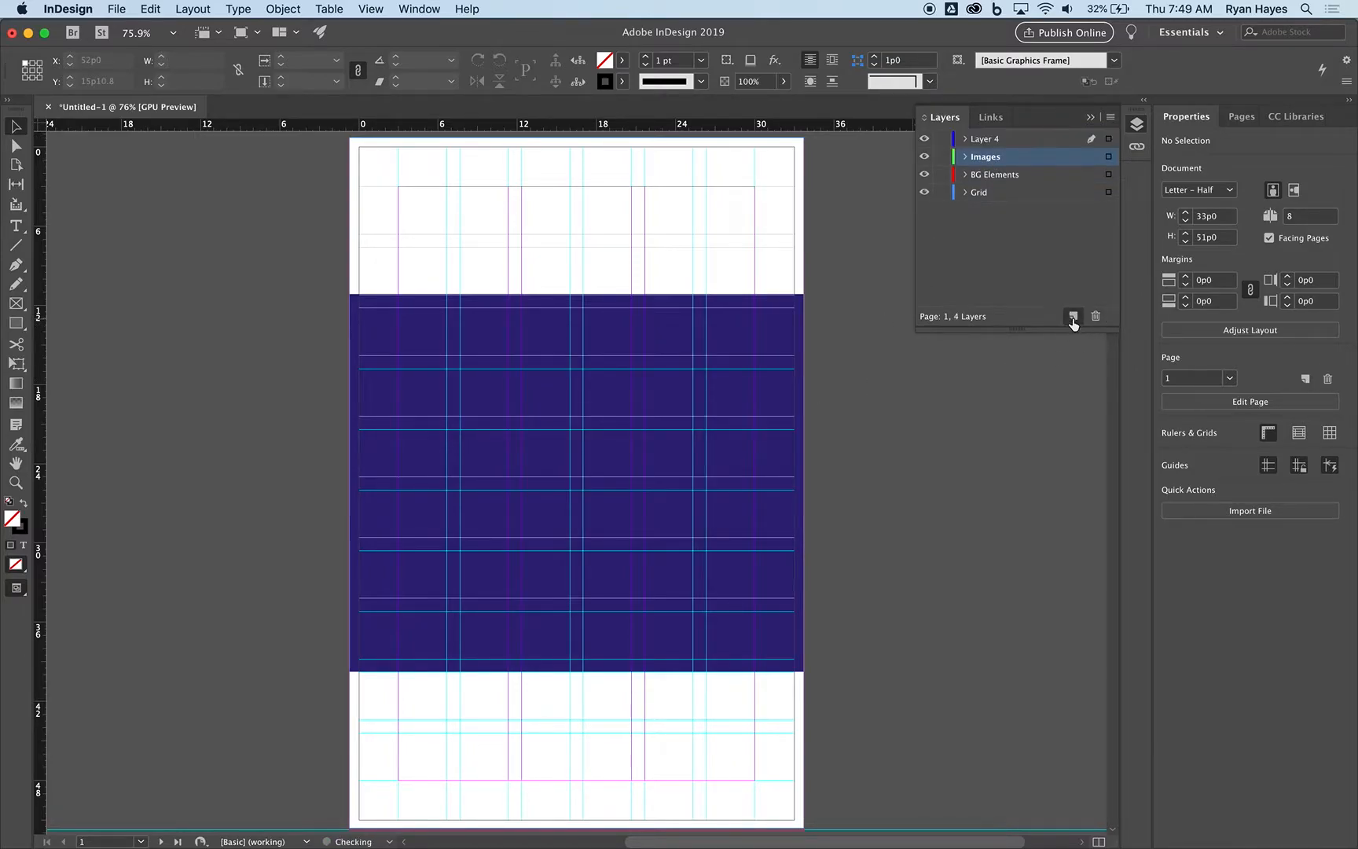
double_click(986, 142)
text(Te)
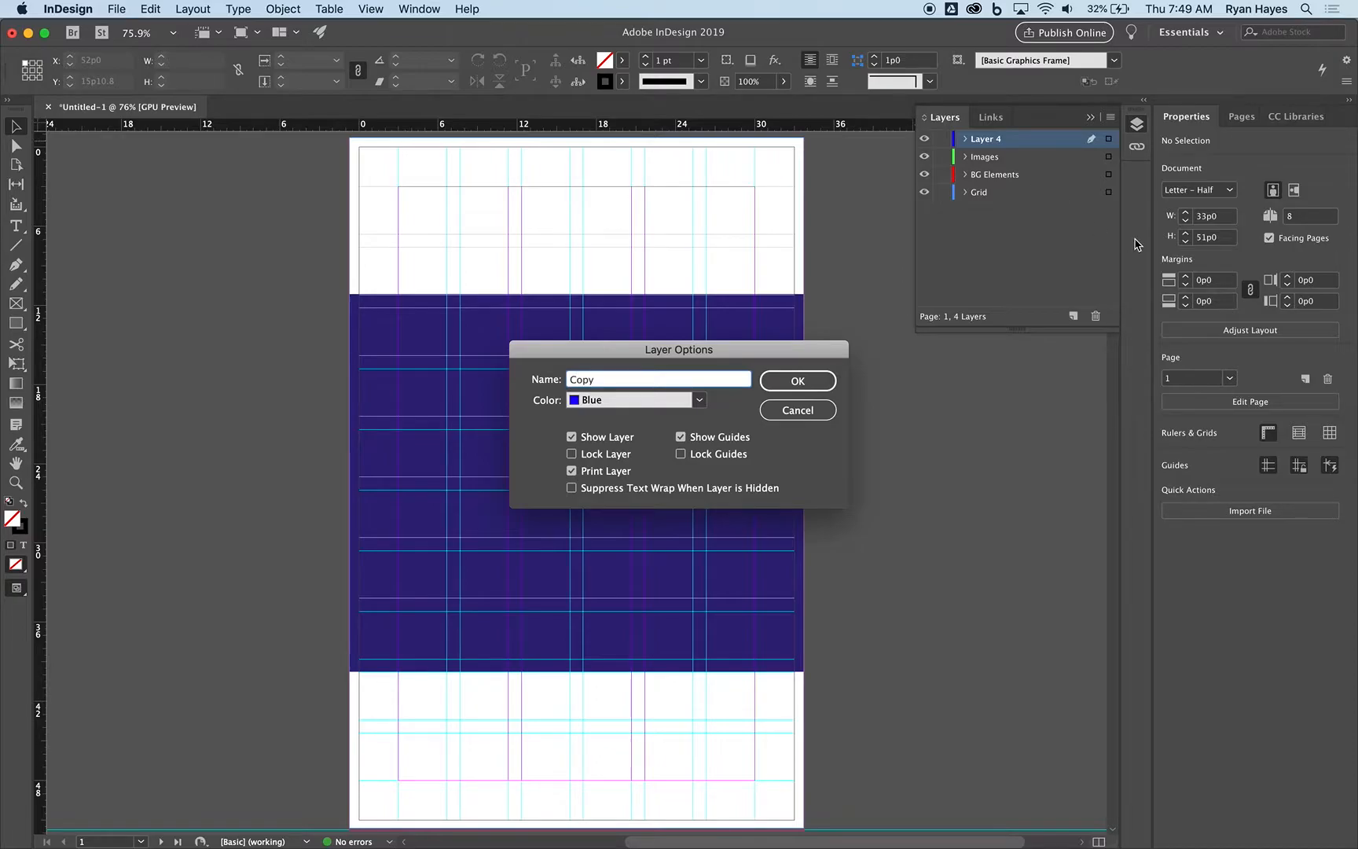
click(803, 381)
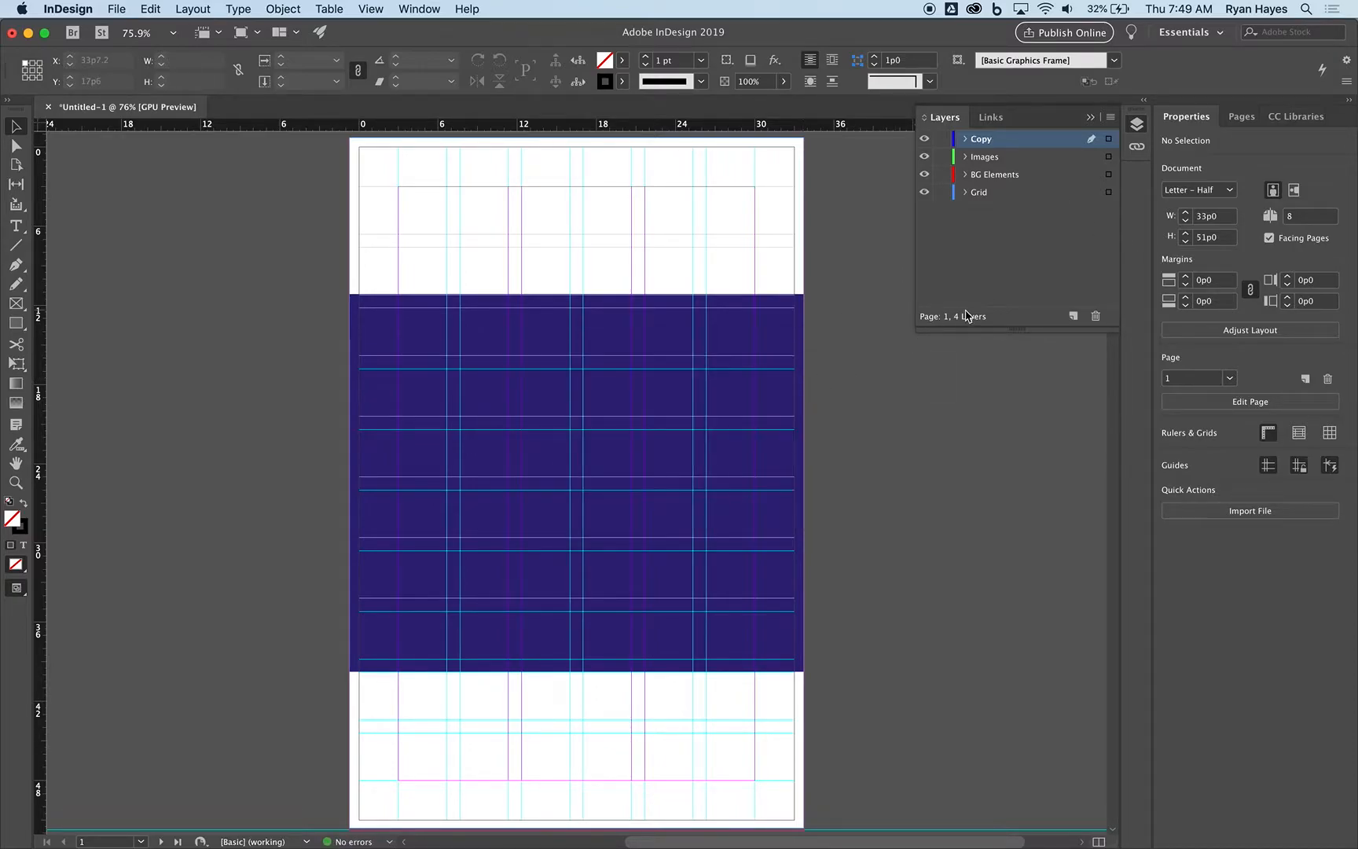
click(993, 180)
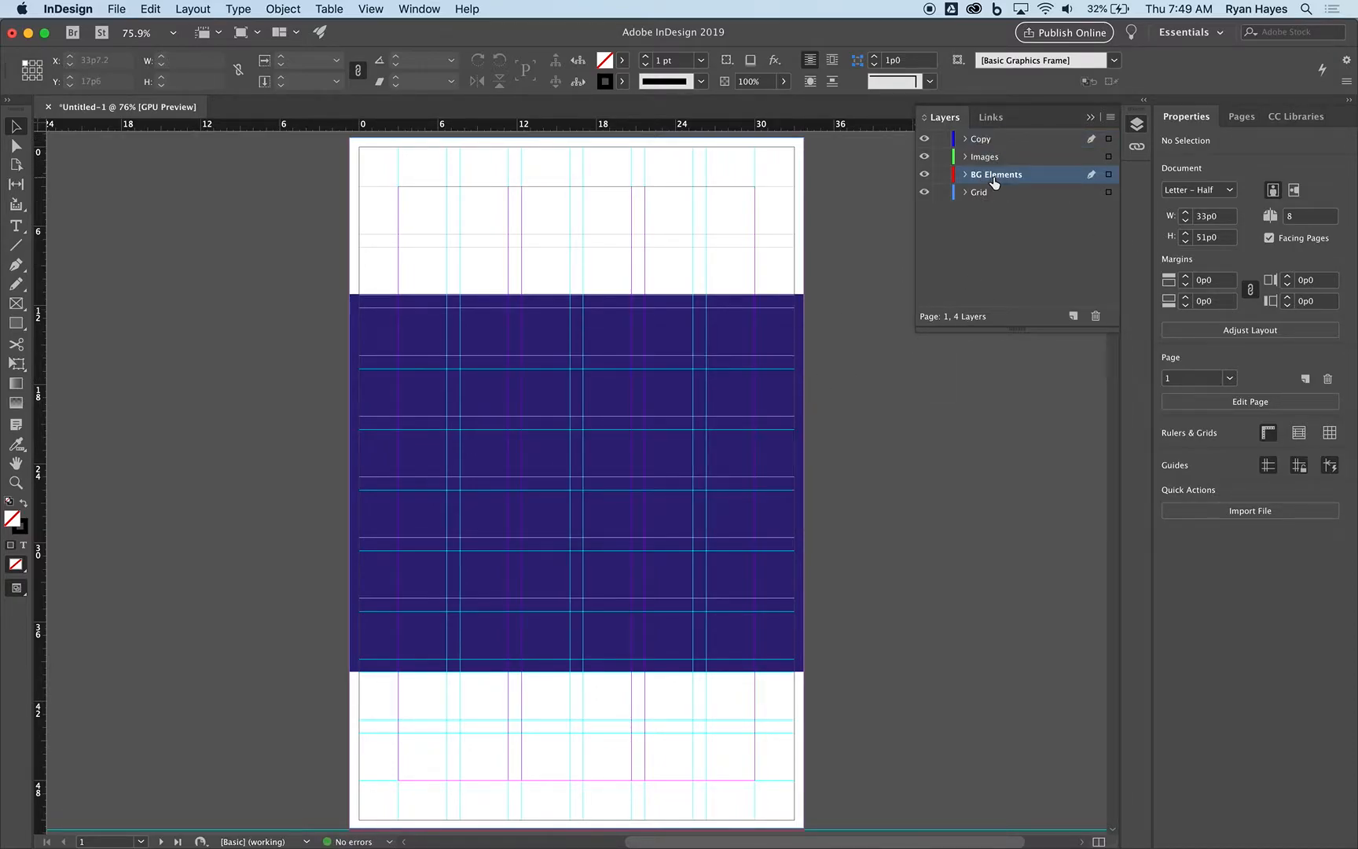
click(680, 268)
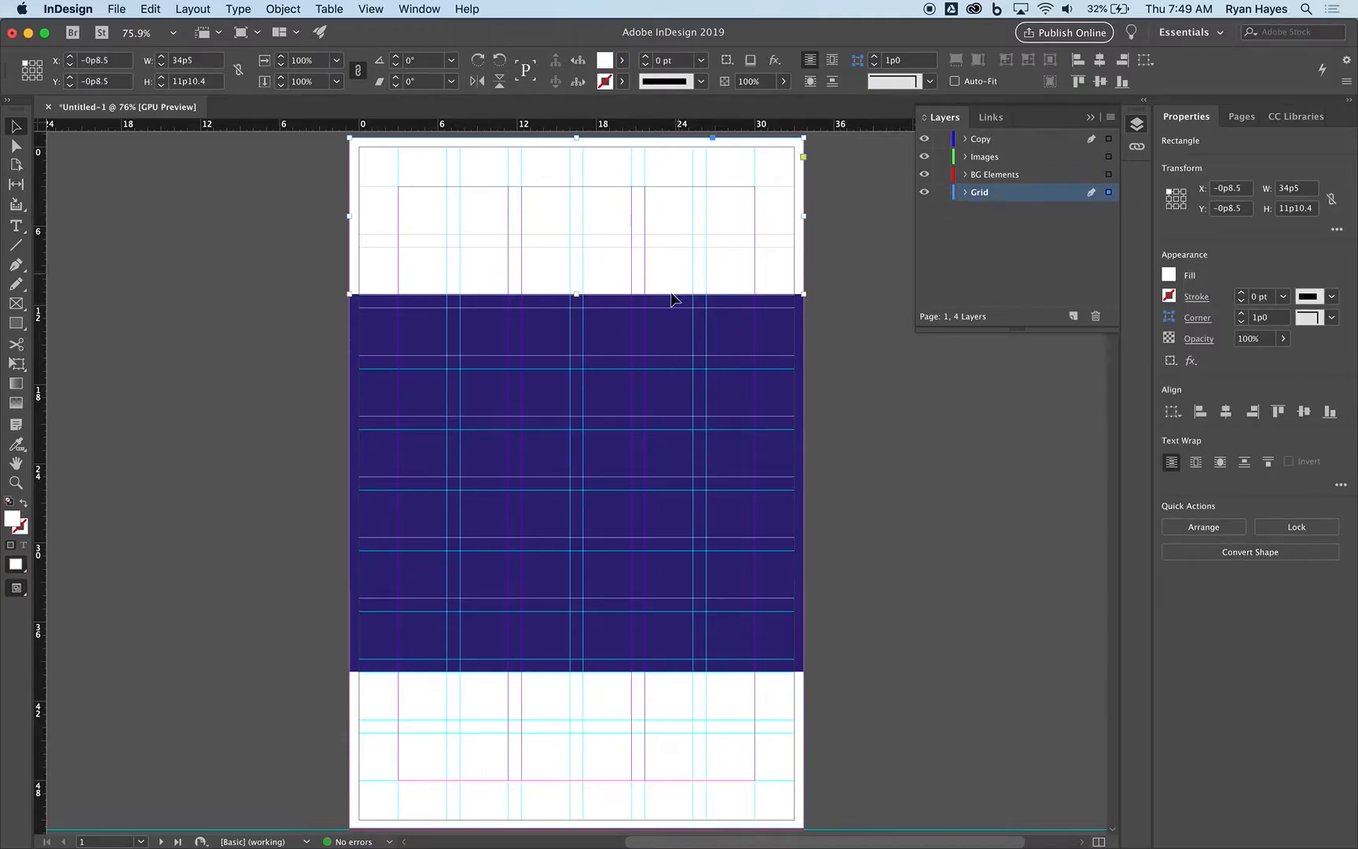
click(650, 342)
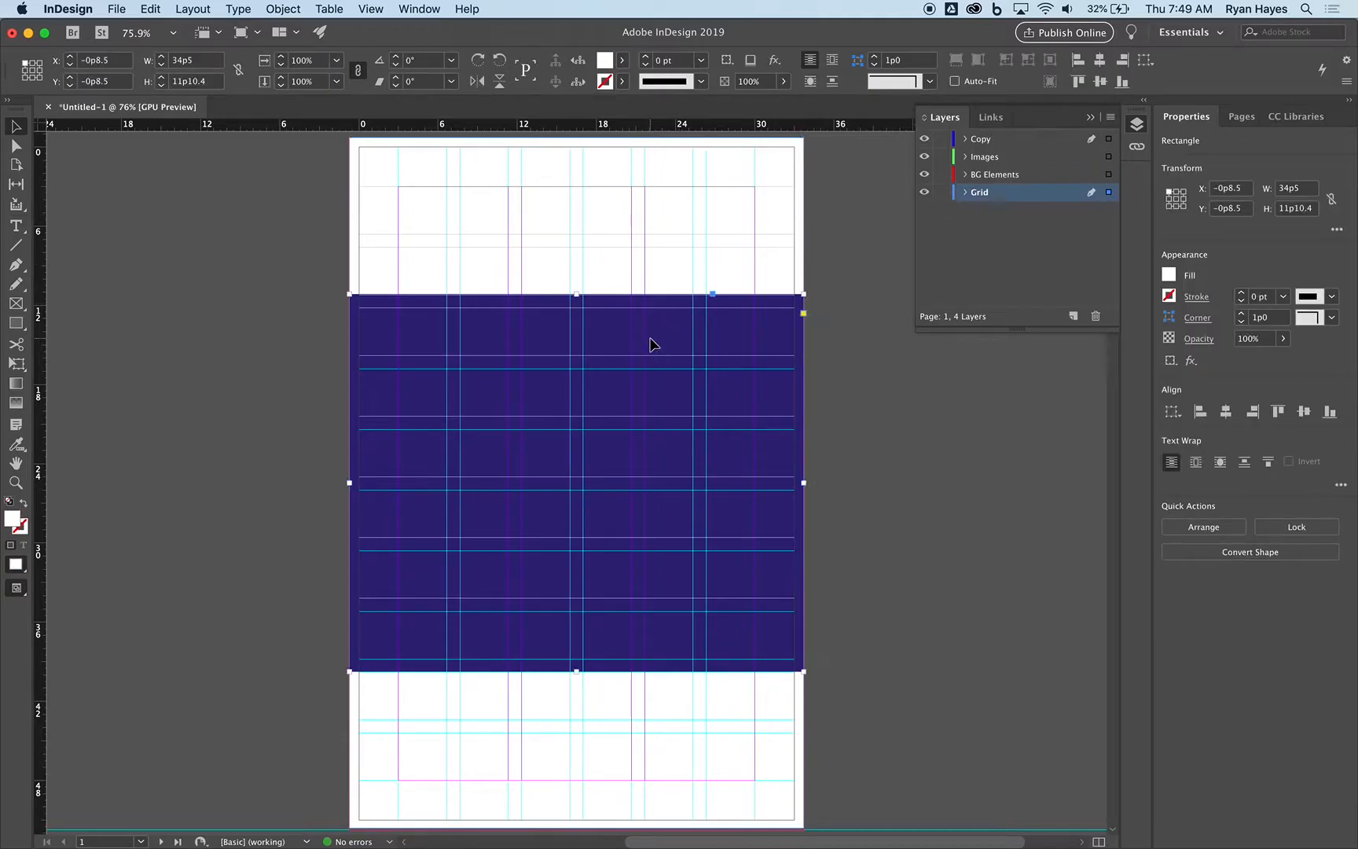
click(661, 764)
key(Escape)
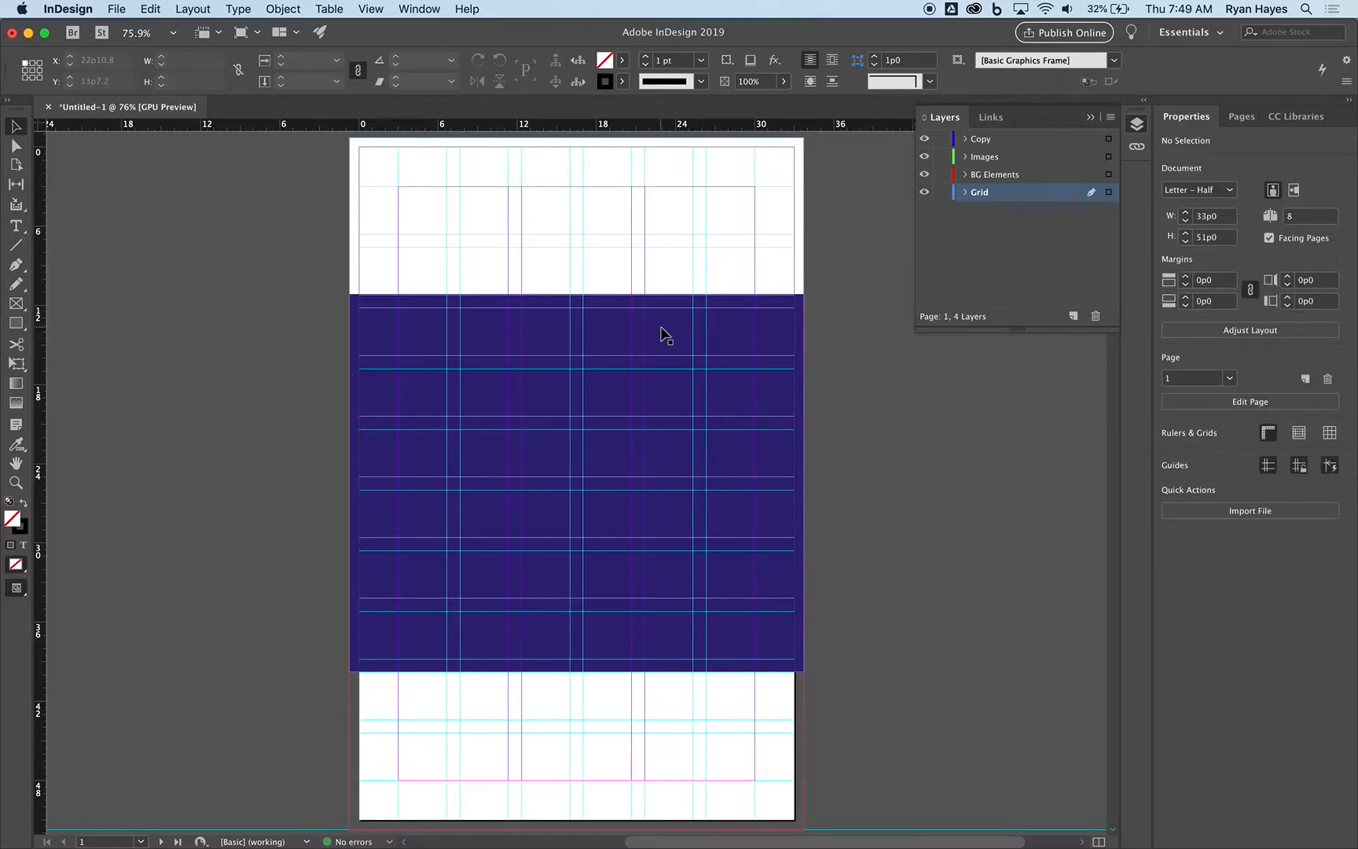
key(super+z)
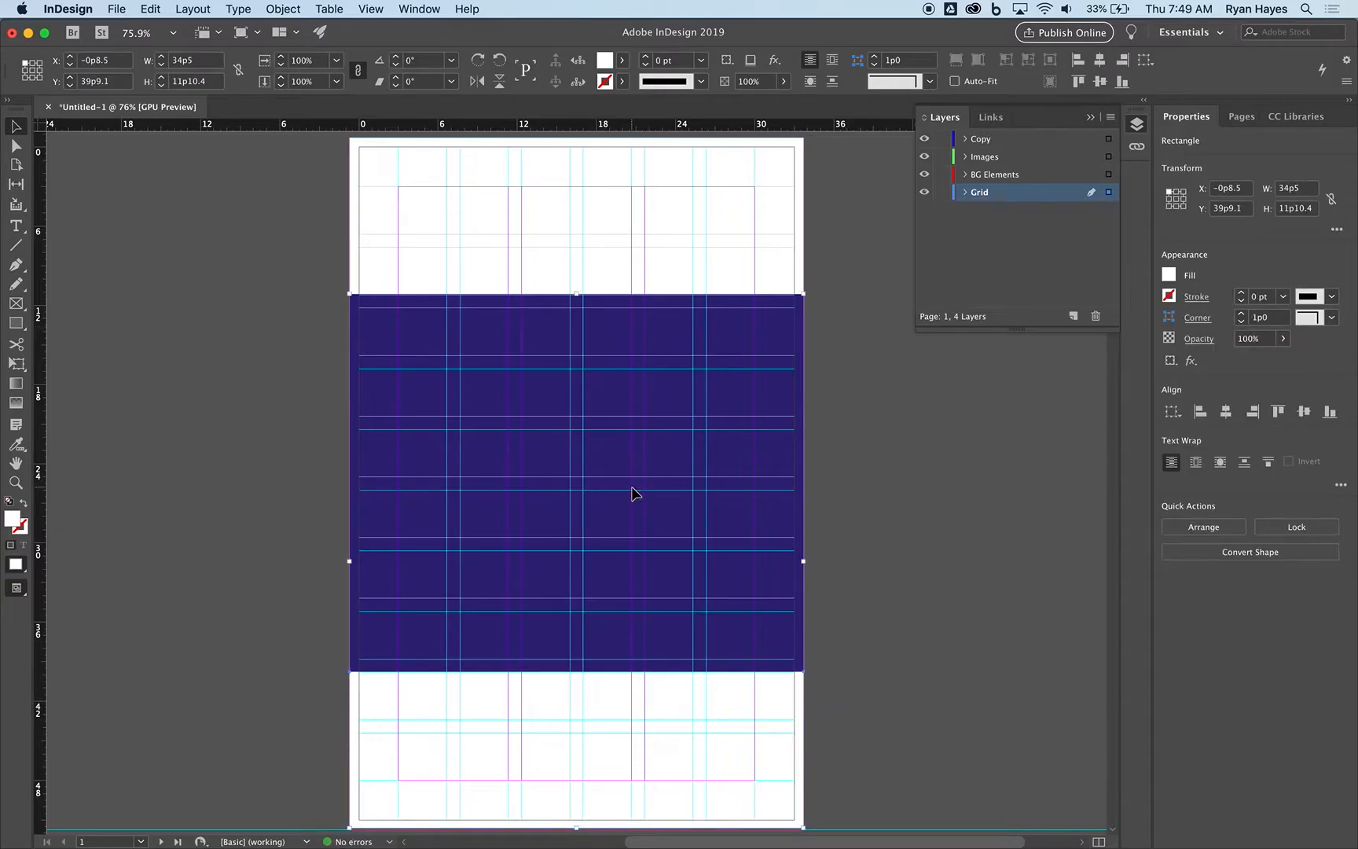
Move the three background rectangles in place from the Grid layer to BG Elements, and lock both layers.
drag(177, 186, 415, 701)
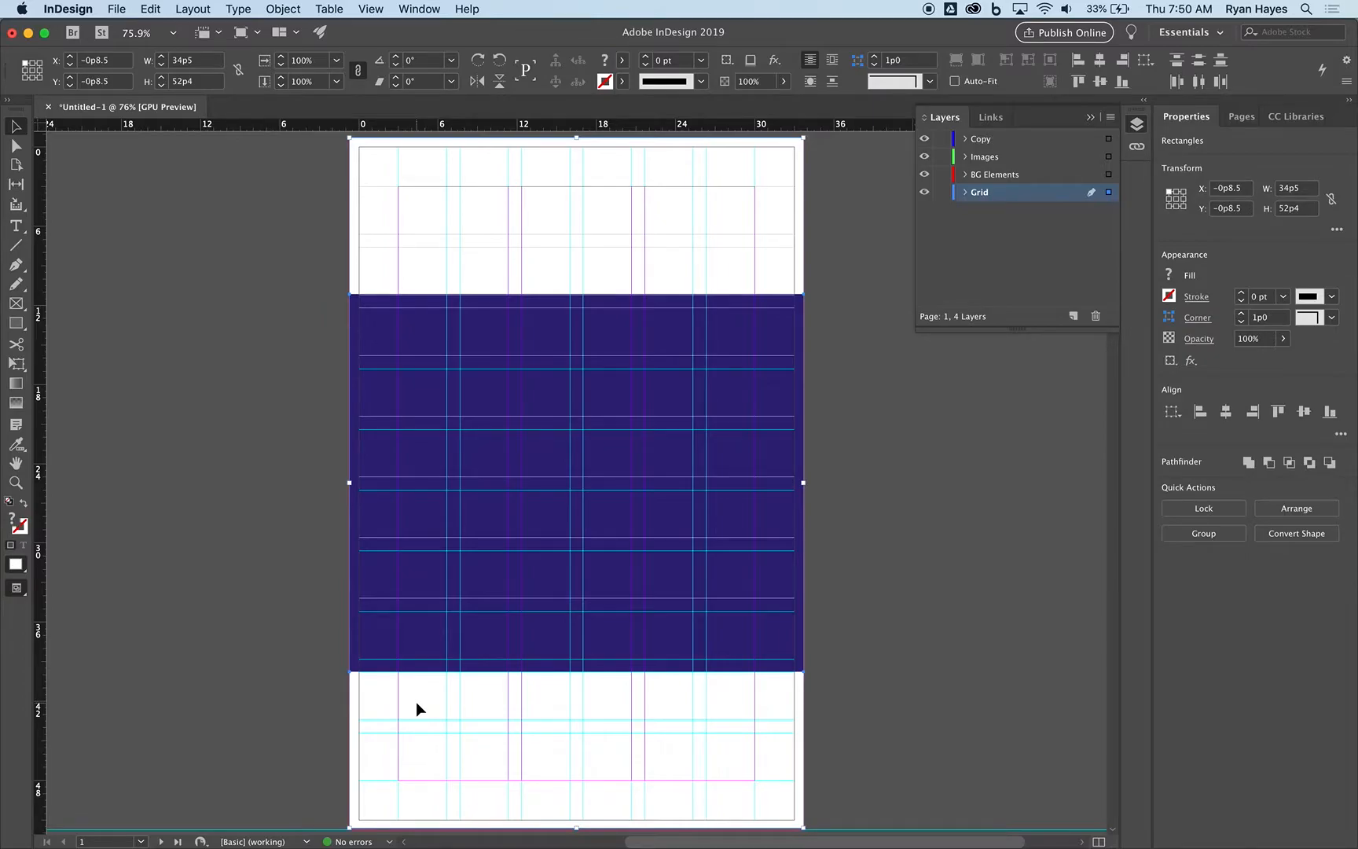
key(Delete)
click(943, 192)
click(985, 175)
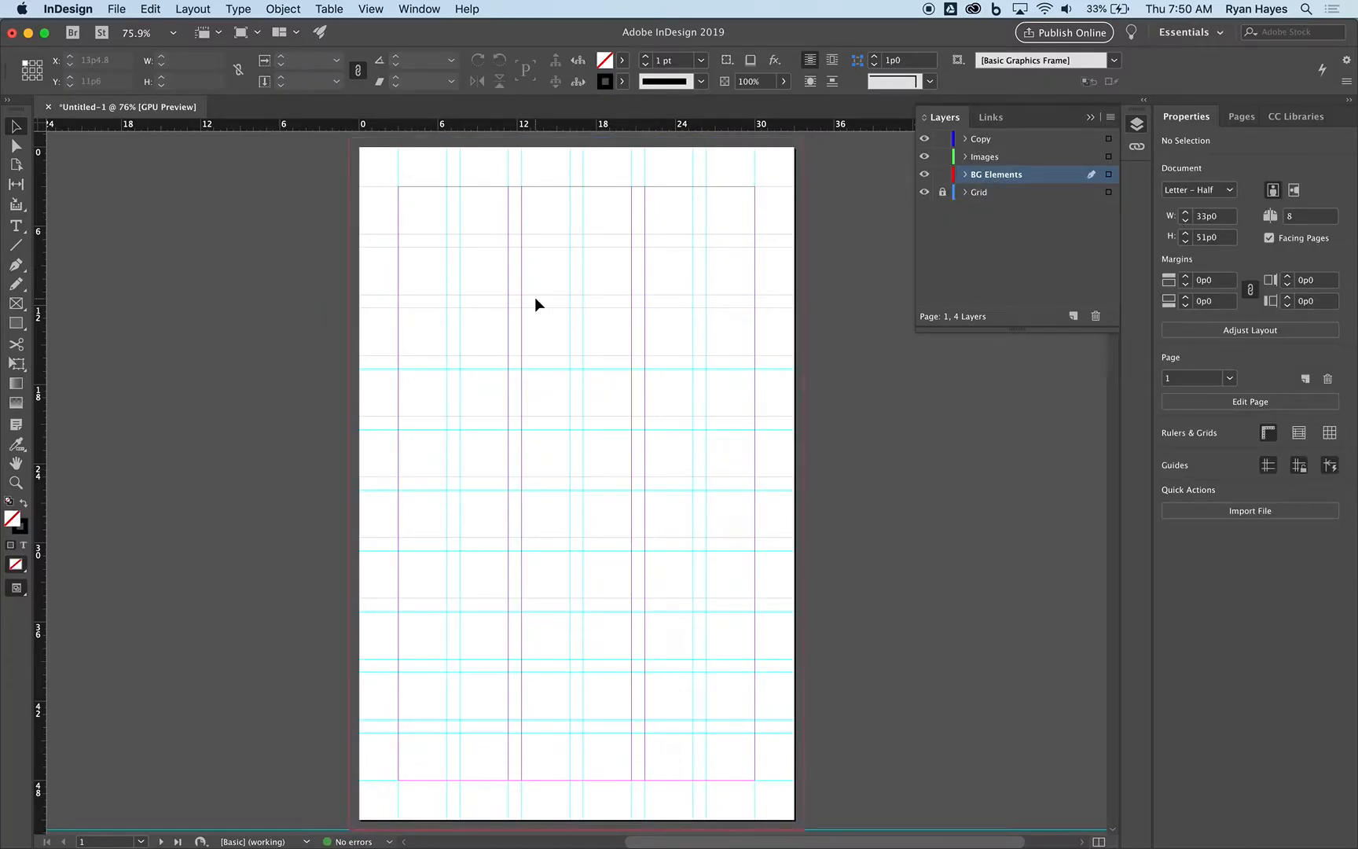
click(154, 9)
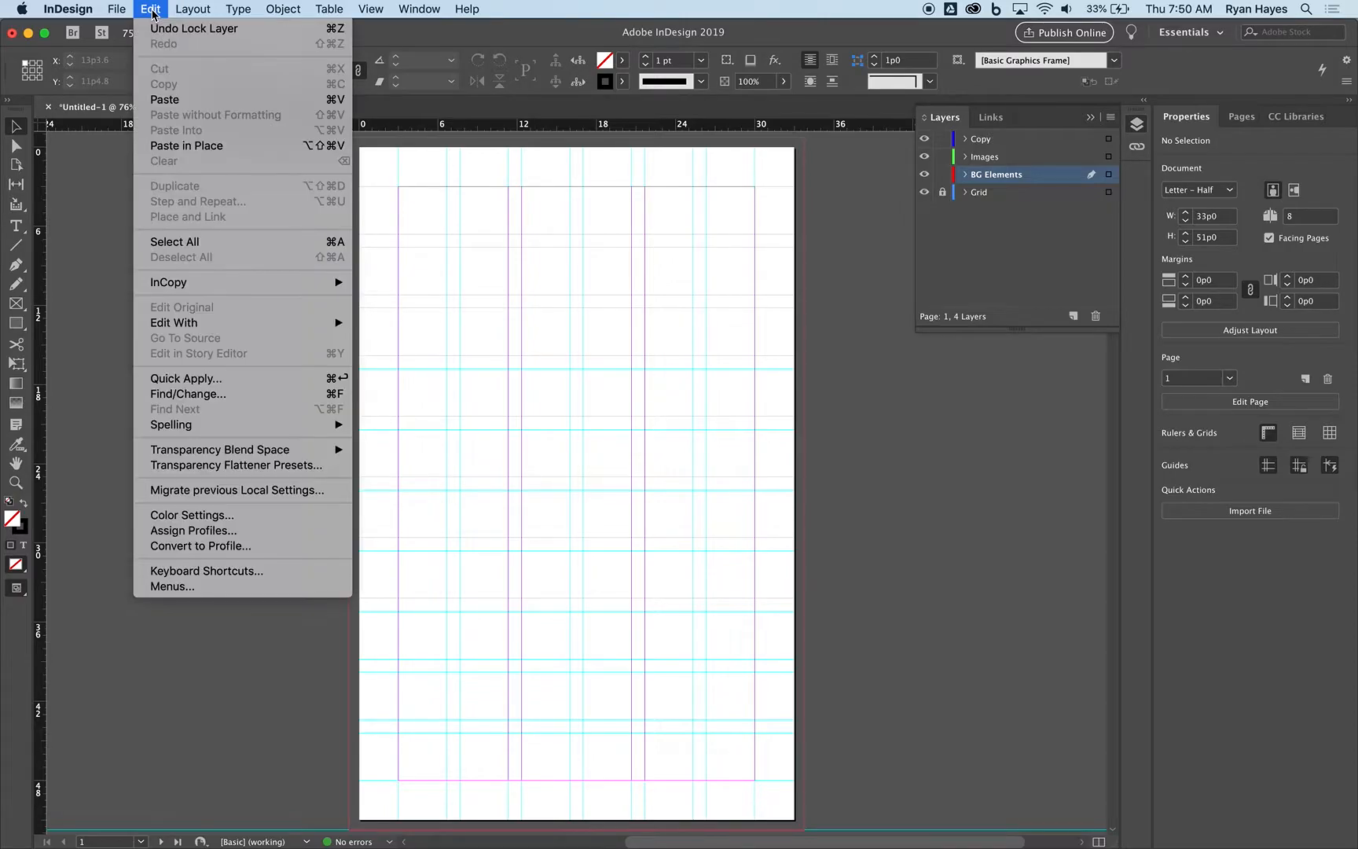
click(200, 148)
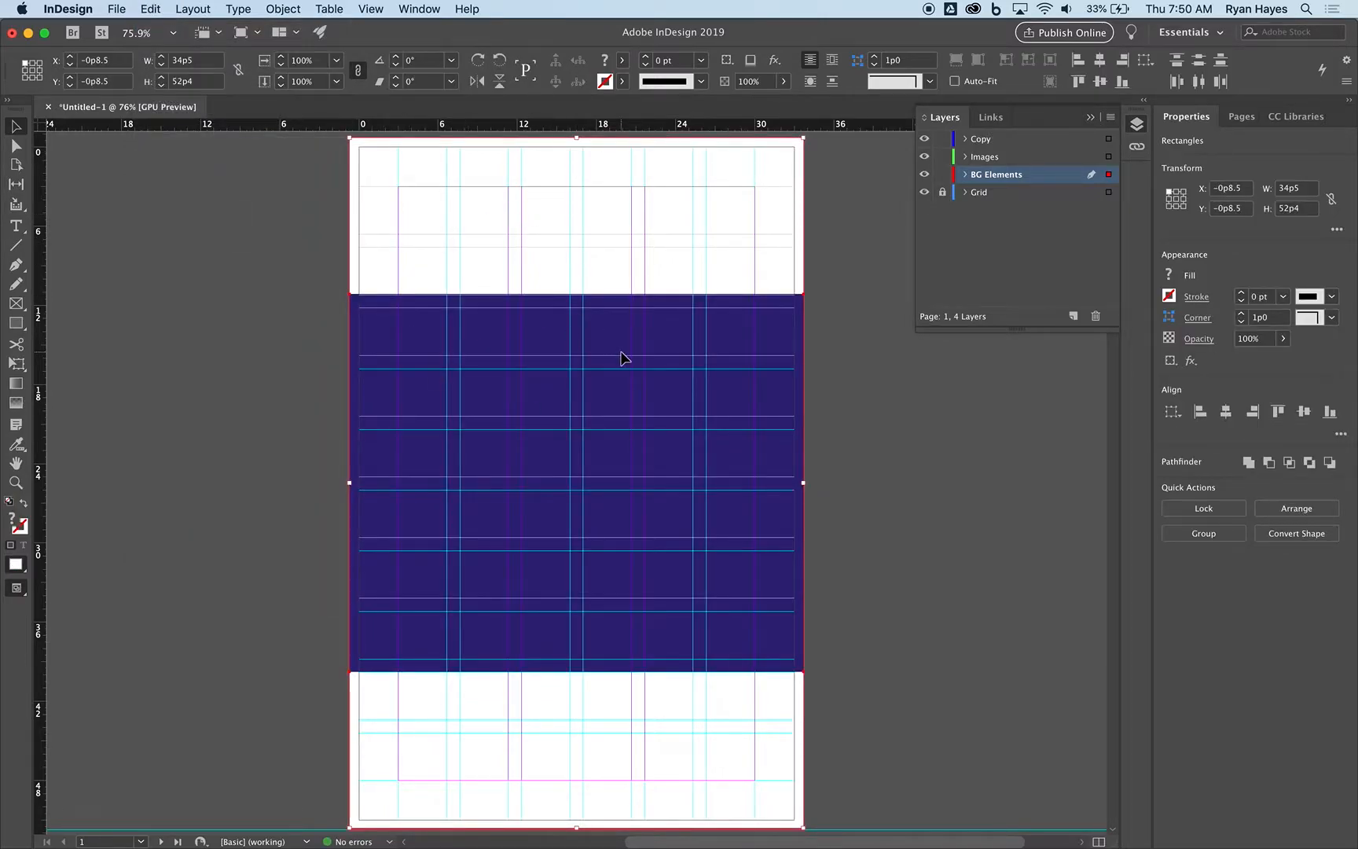
click(943, 175)
click(944, 174)
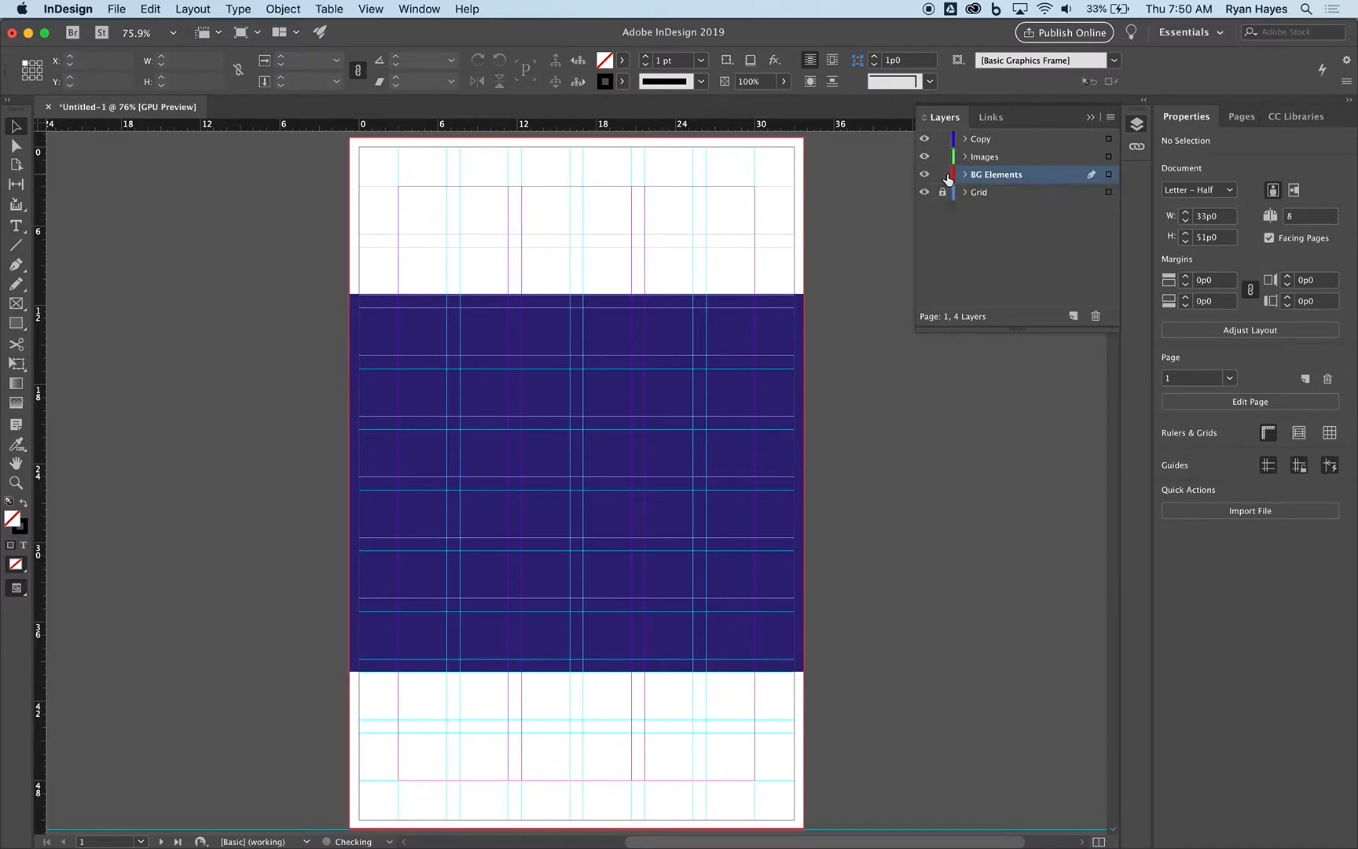
On the Images layer, draw a rectangle frame about 8p4 by 8p2.4 in the upper-left grid cell of the blue block.
click(979, 159)
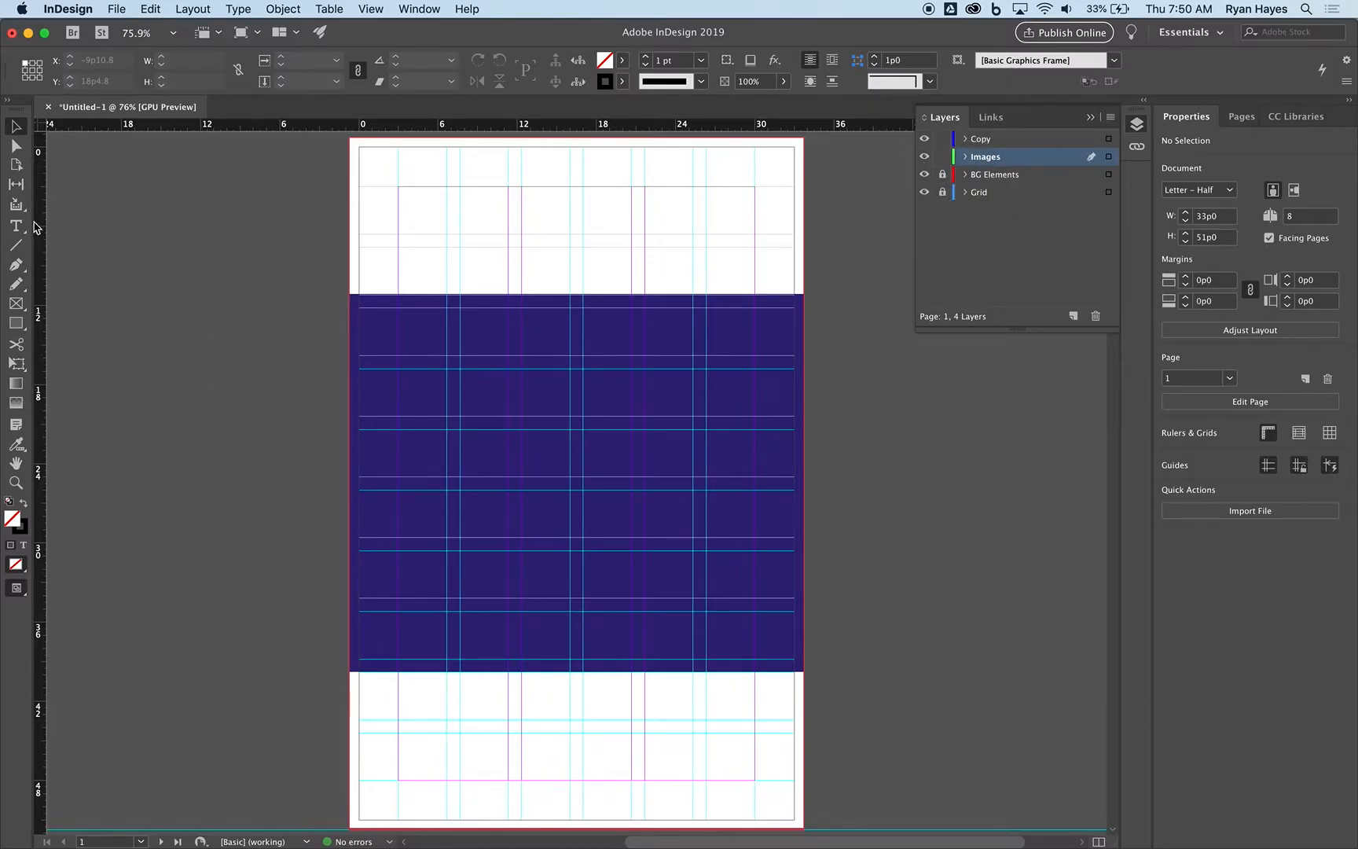
click(17, 306)
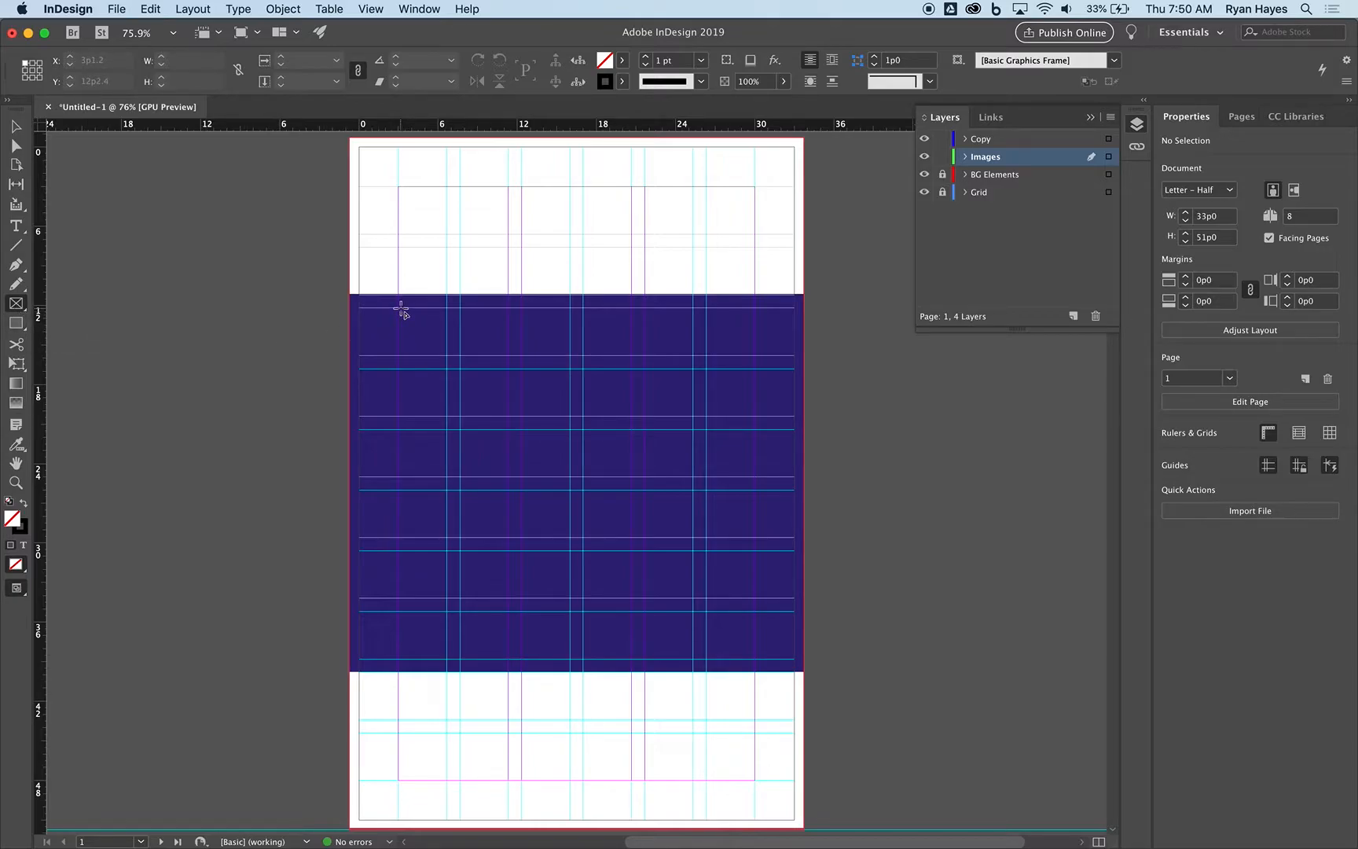
drag(399, 309, 510, 415)
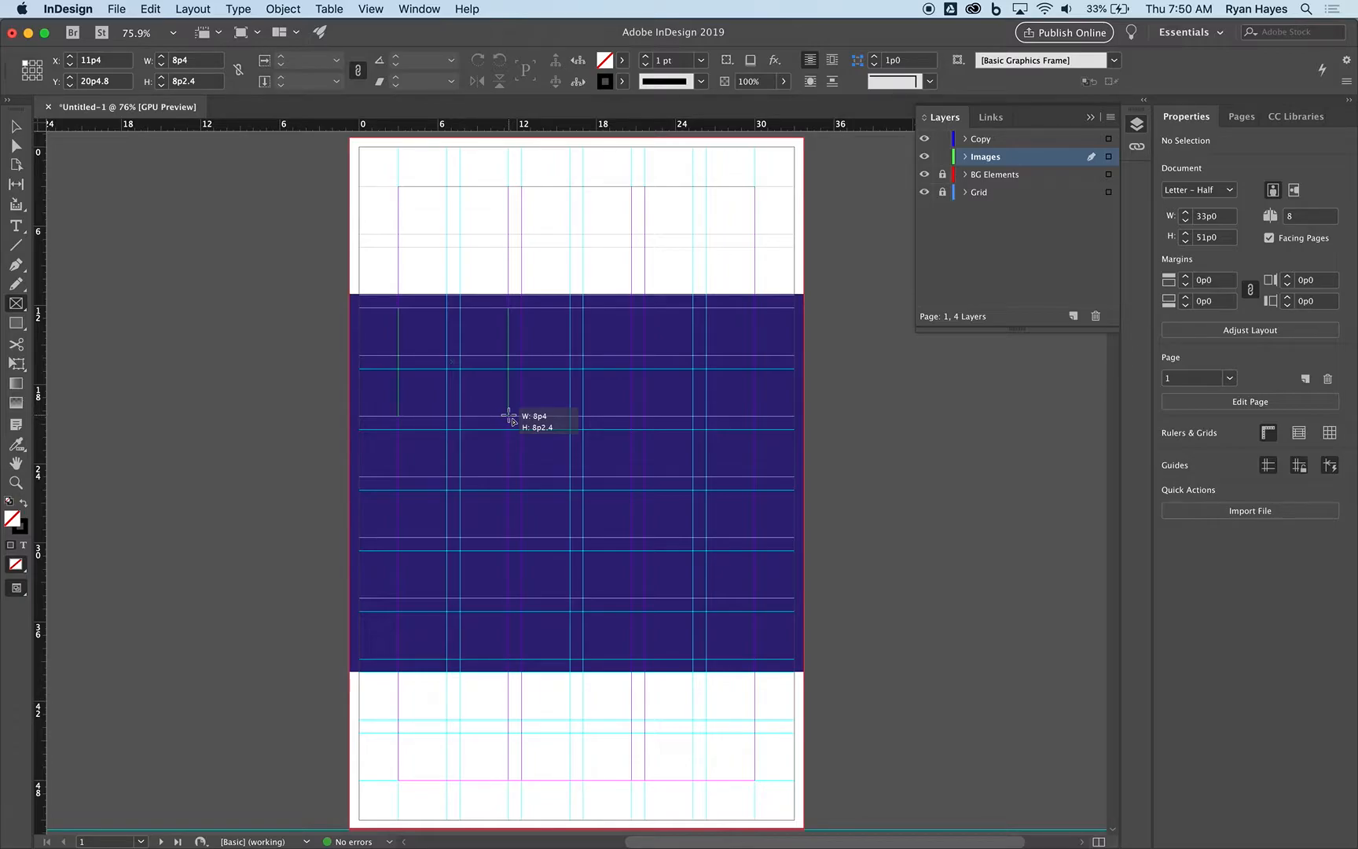
drag(509, 415, 509, 417)
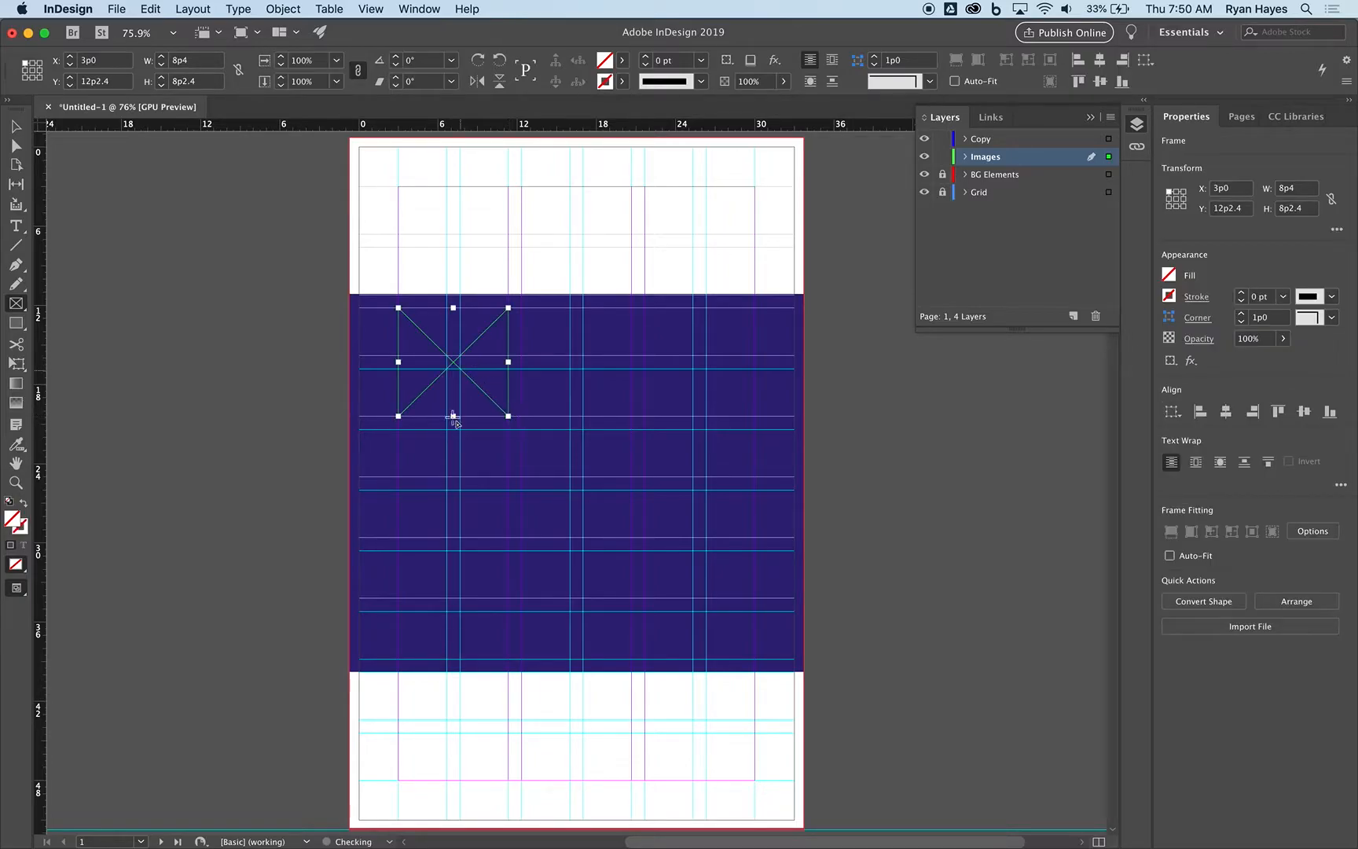
Check the photo layout in the mailer PDF in Preview, and widen the InDesign frame to 27p0 to span the page margins.
key(super+Tab)
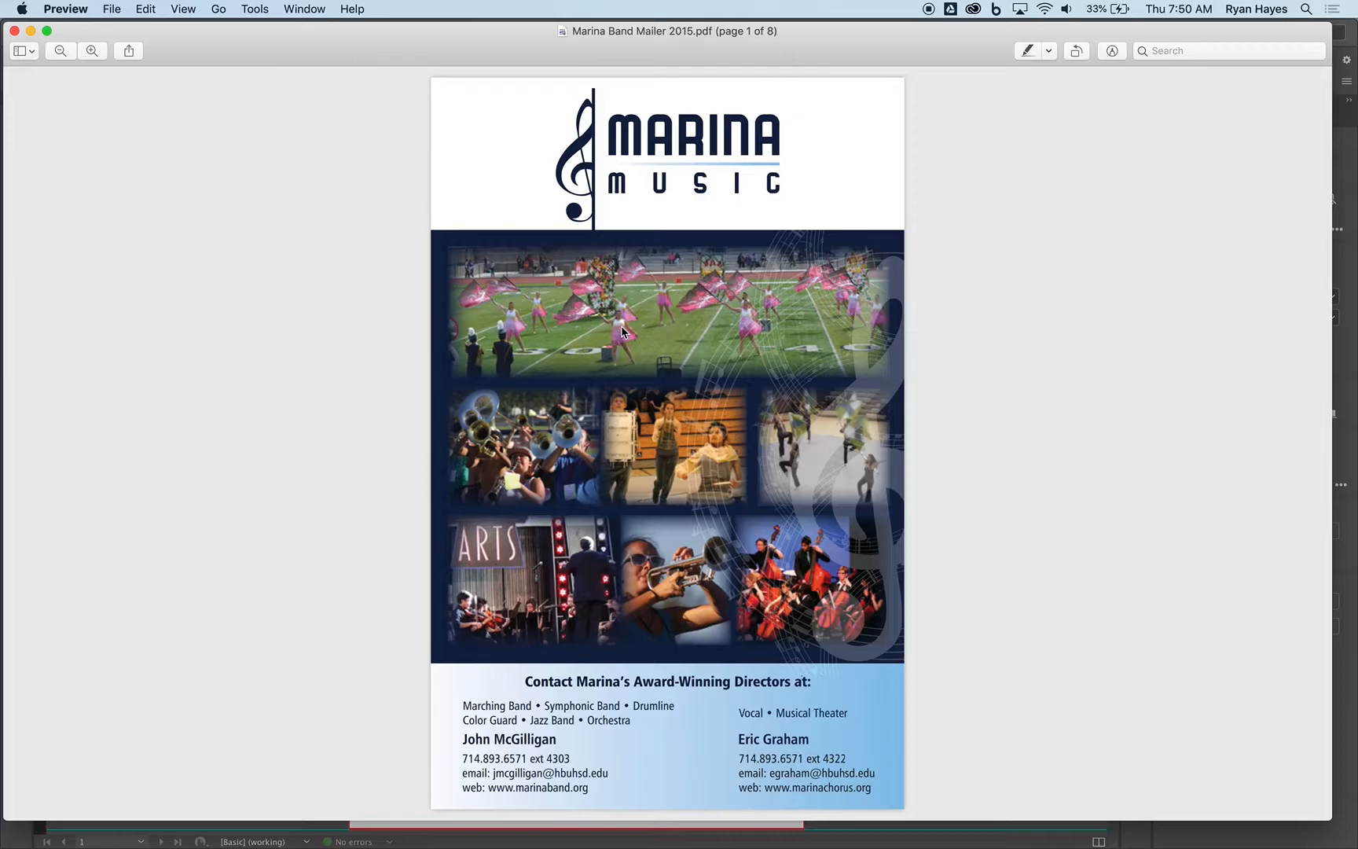
key(super+Tab)
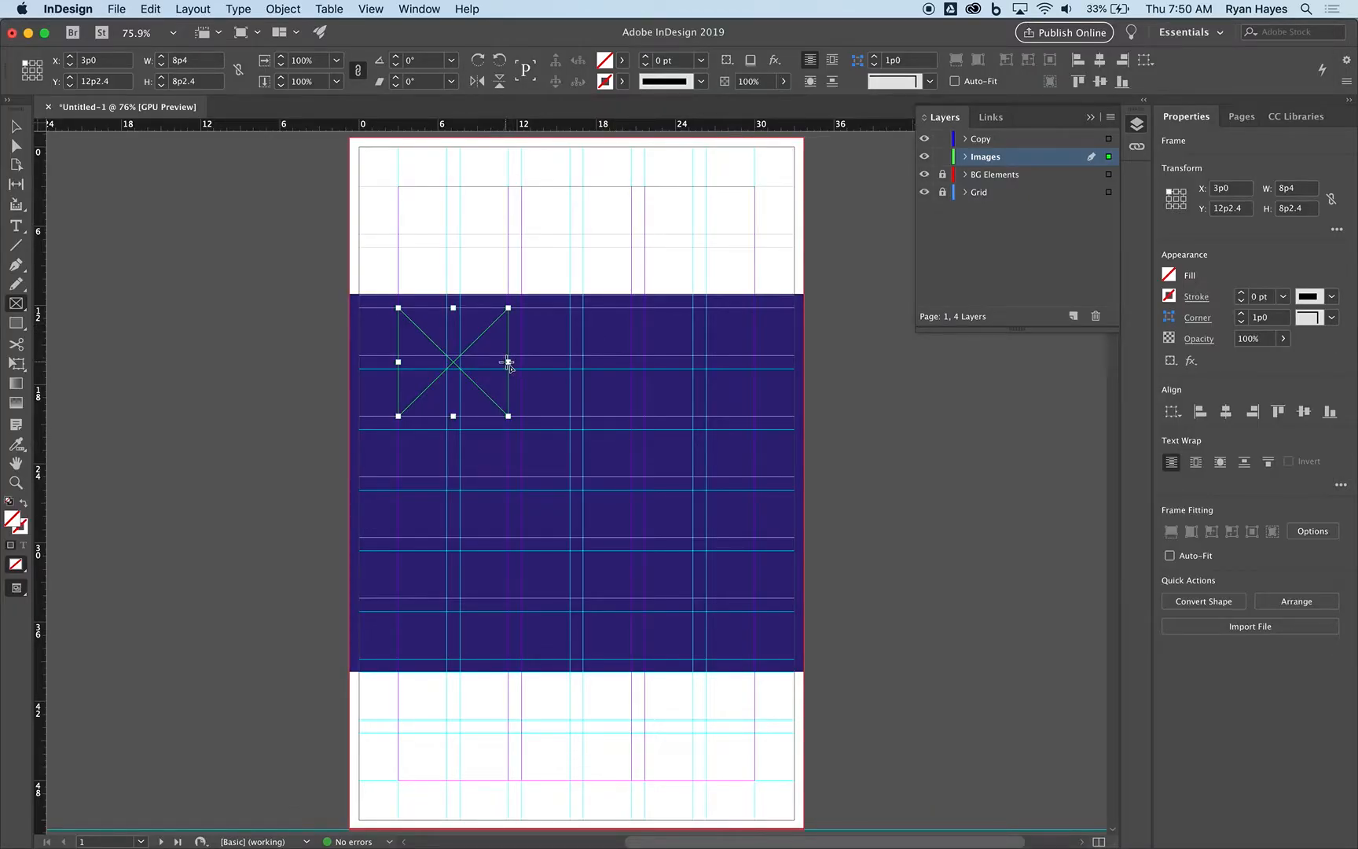
key(v)
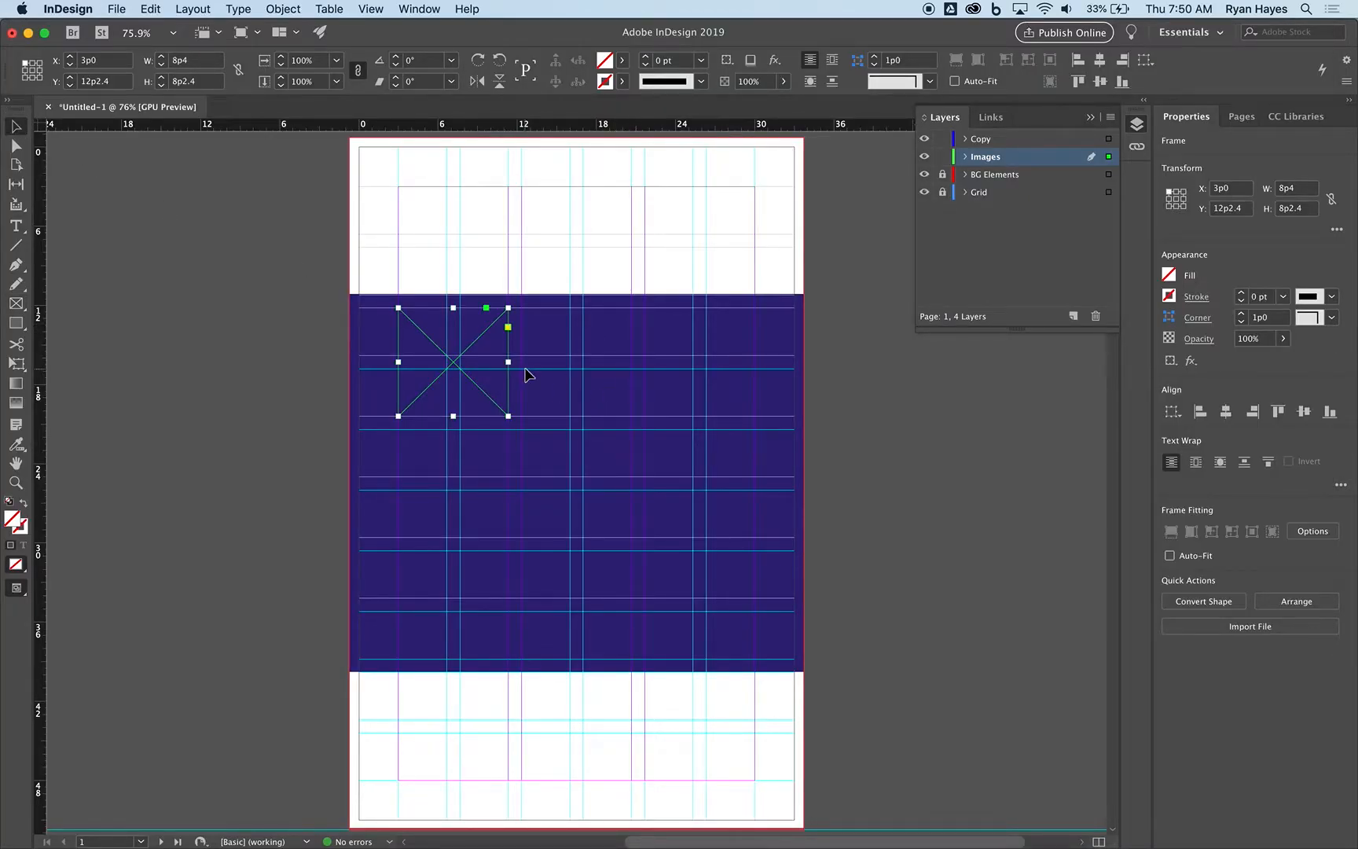
drag(509, 361, 756, 379)
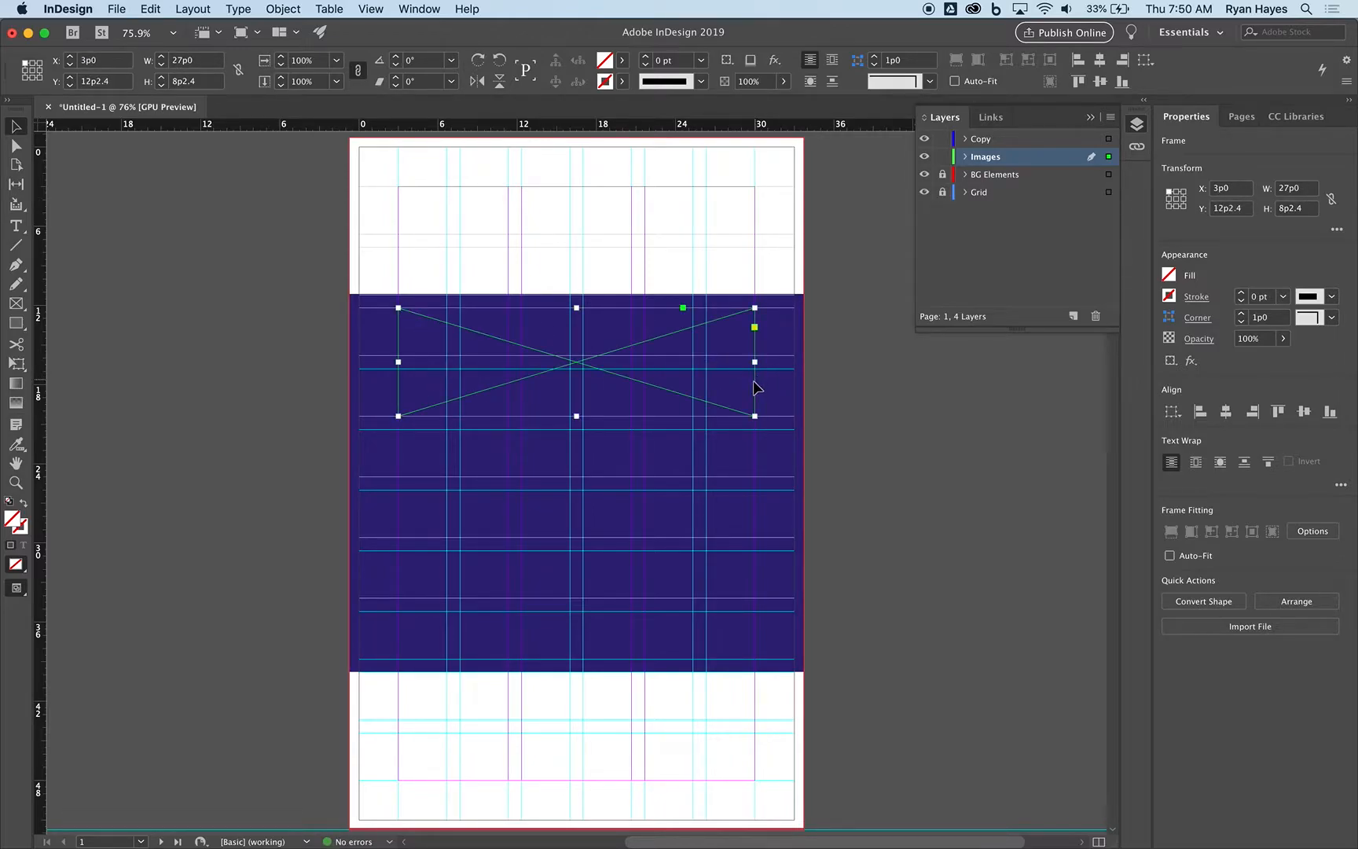
Draw an 8p4 by 8p2.4 frame below the wide one and duplicate it into two rows of three along the grid.
click(16, 304)
drag(400, 430, 509, 538)
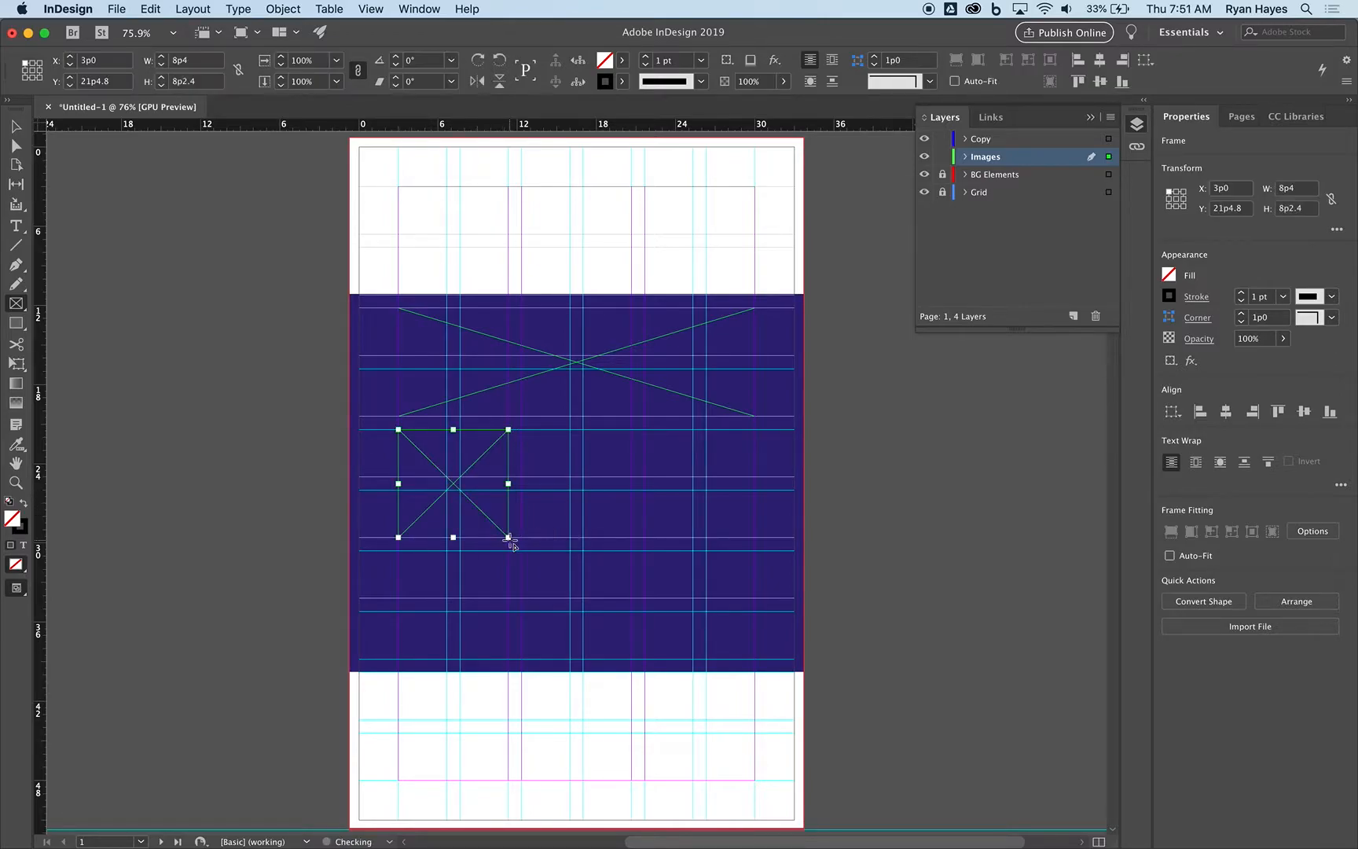
click(15, 125)
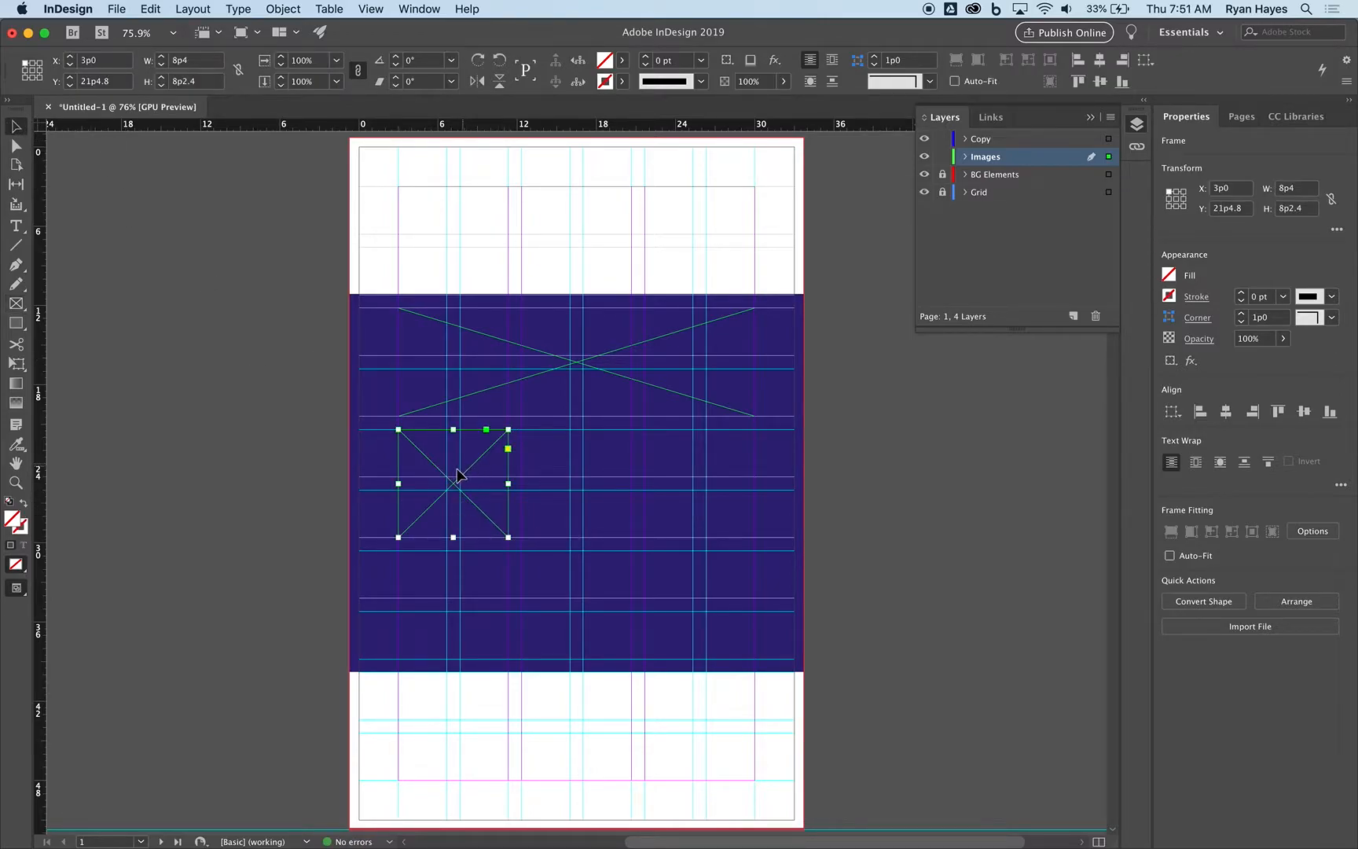
drag(451, 480, 702, 504)
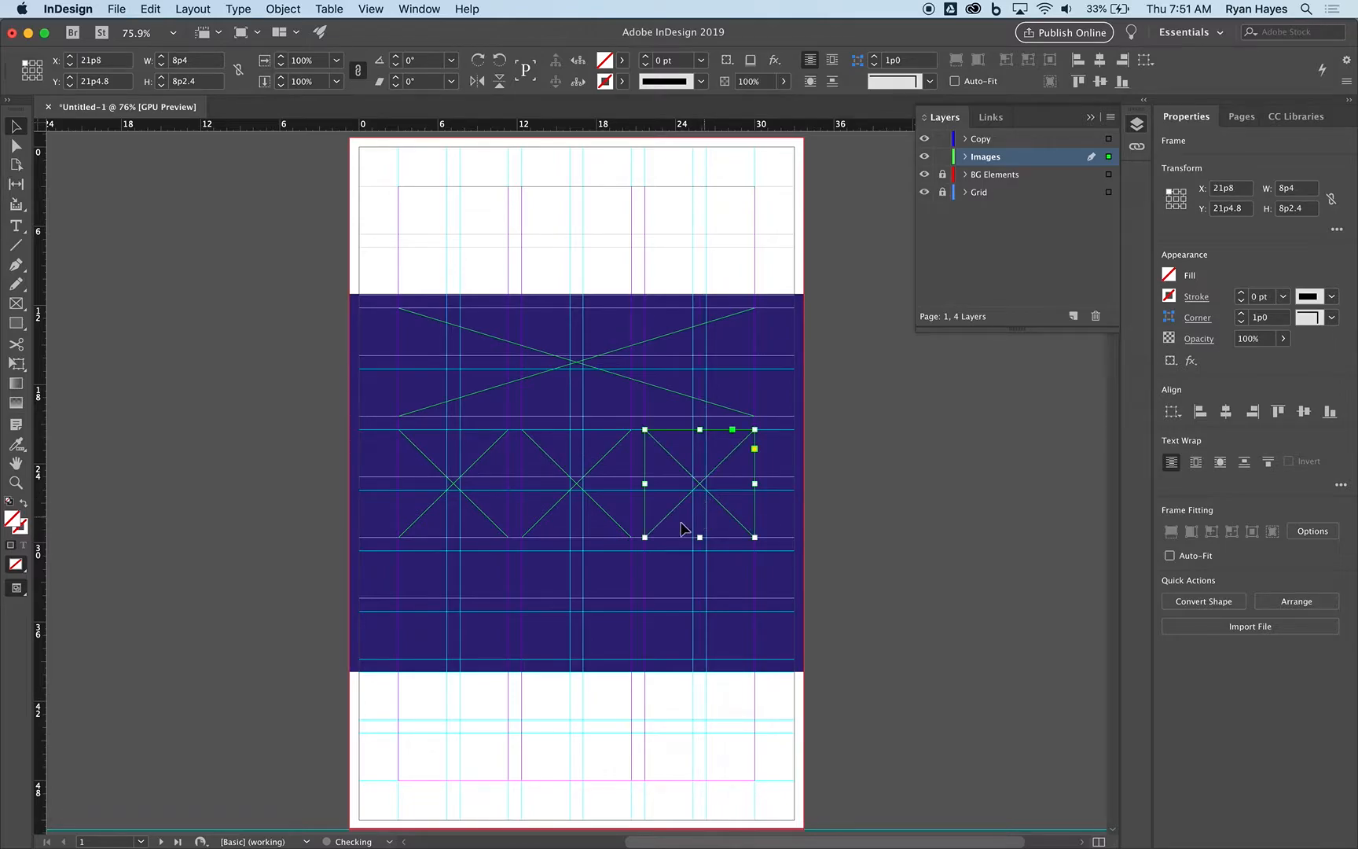
drag(257, 504, 767, 521)
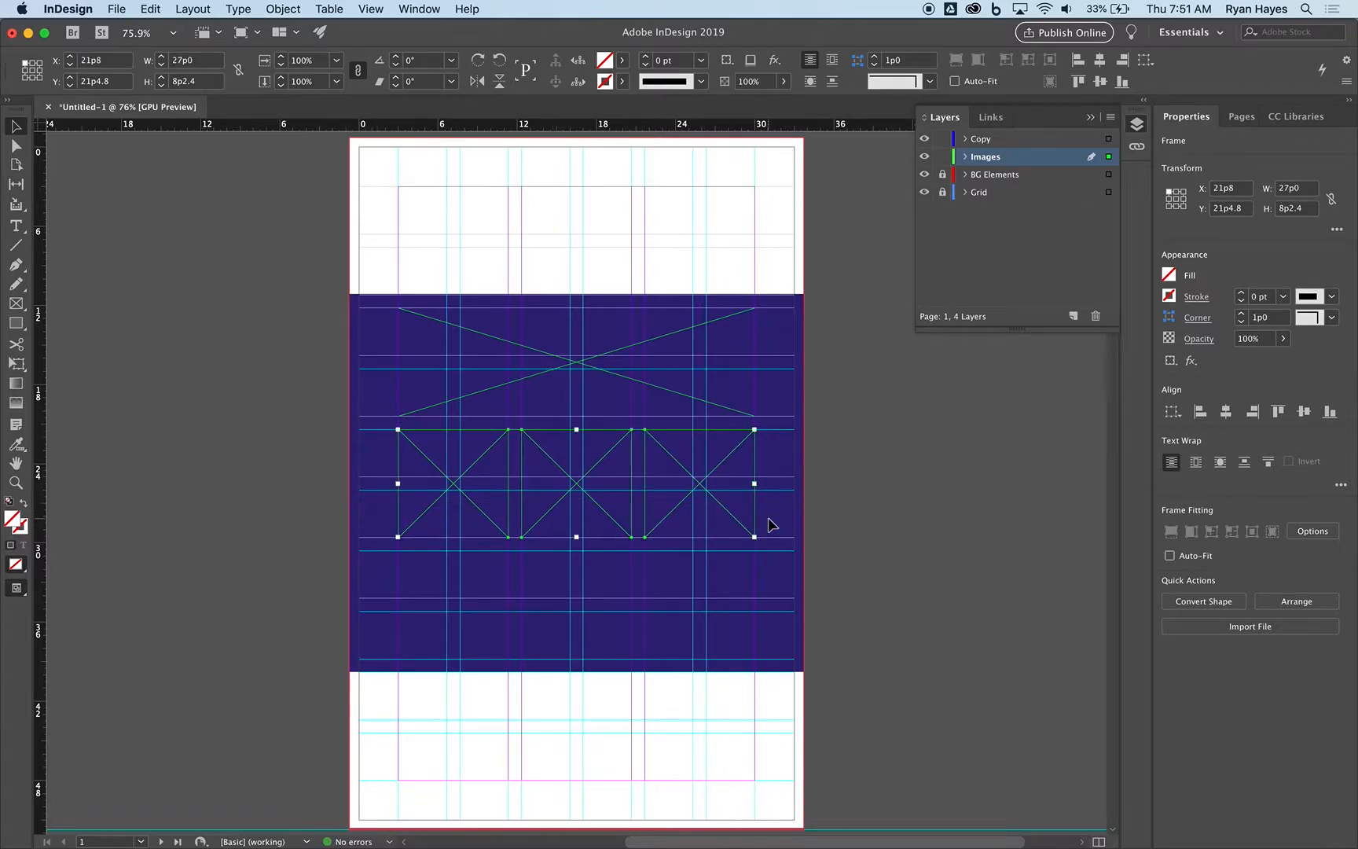
drag(663, 522, 680, 644)
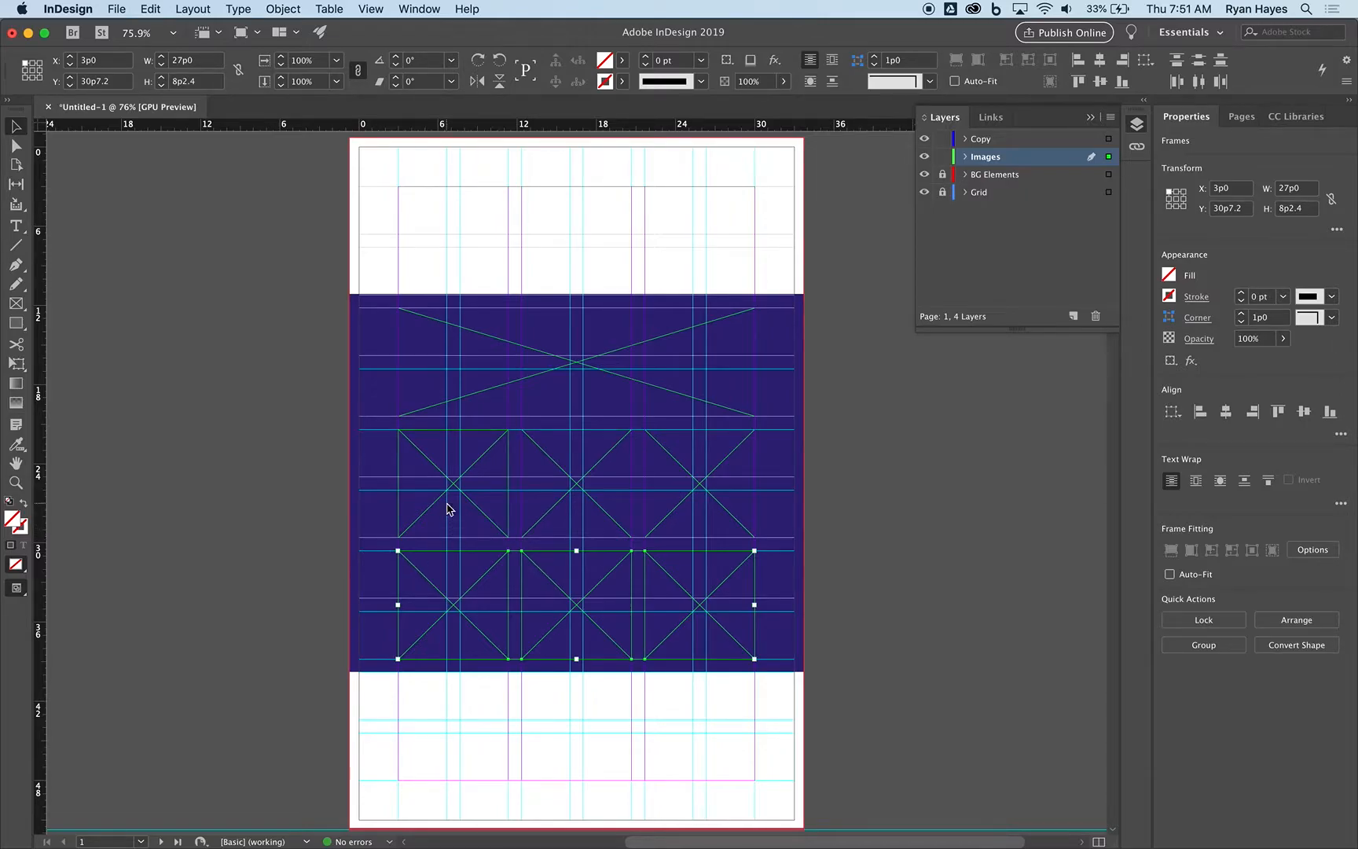
Compare the frames with the mailer PDF in Preview, and in InDesign lock the Images layer and make Copy active.
key(super+Tab)
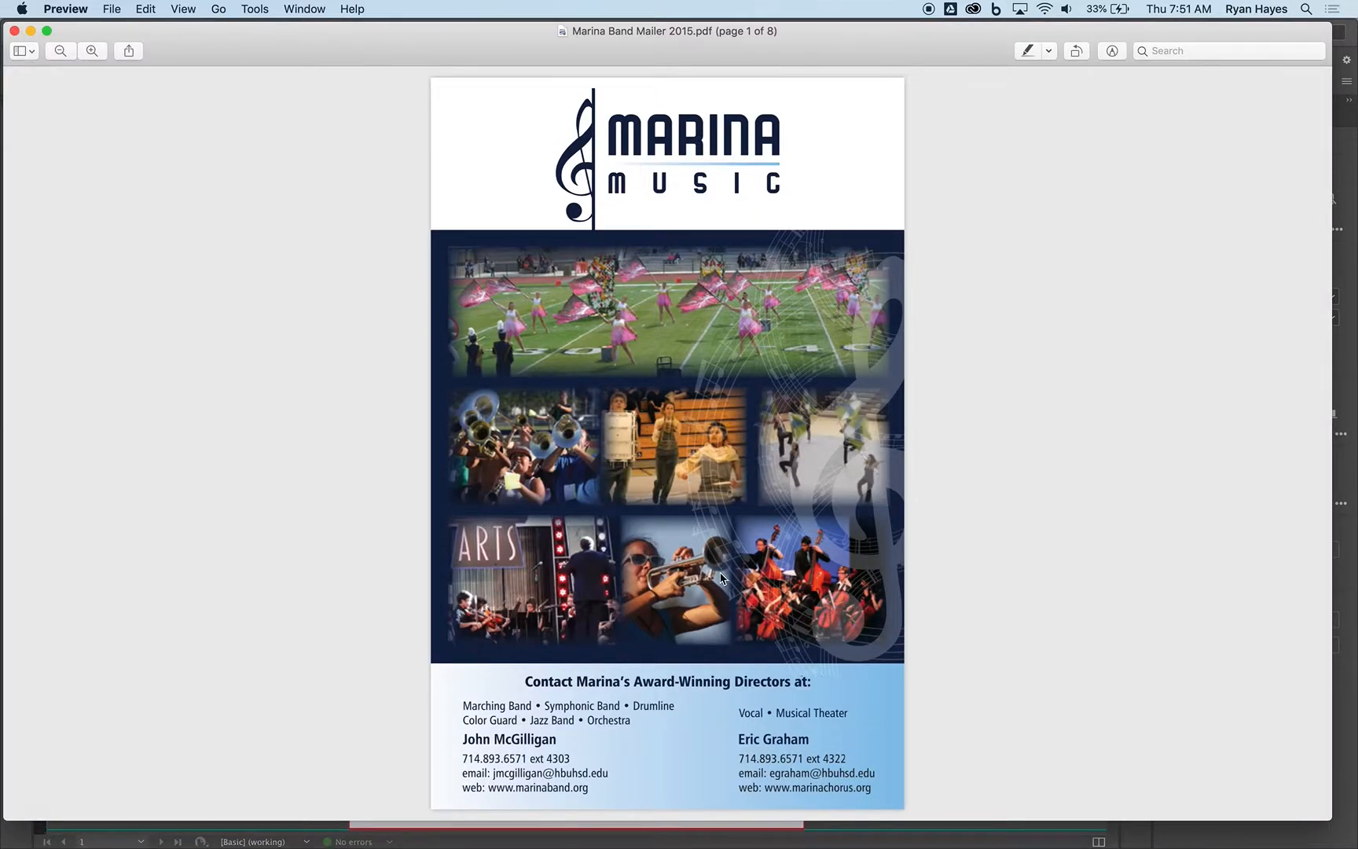
key(super+Tab)
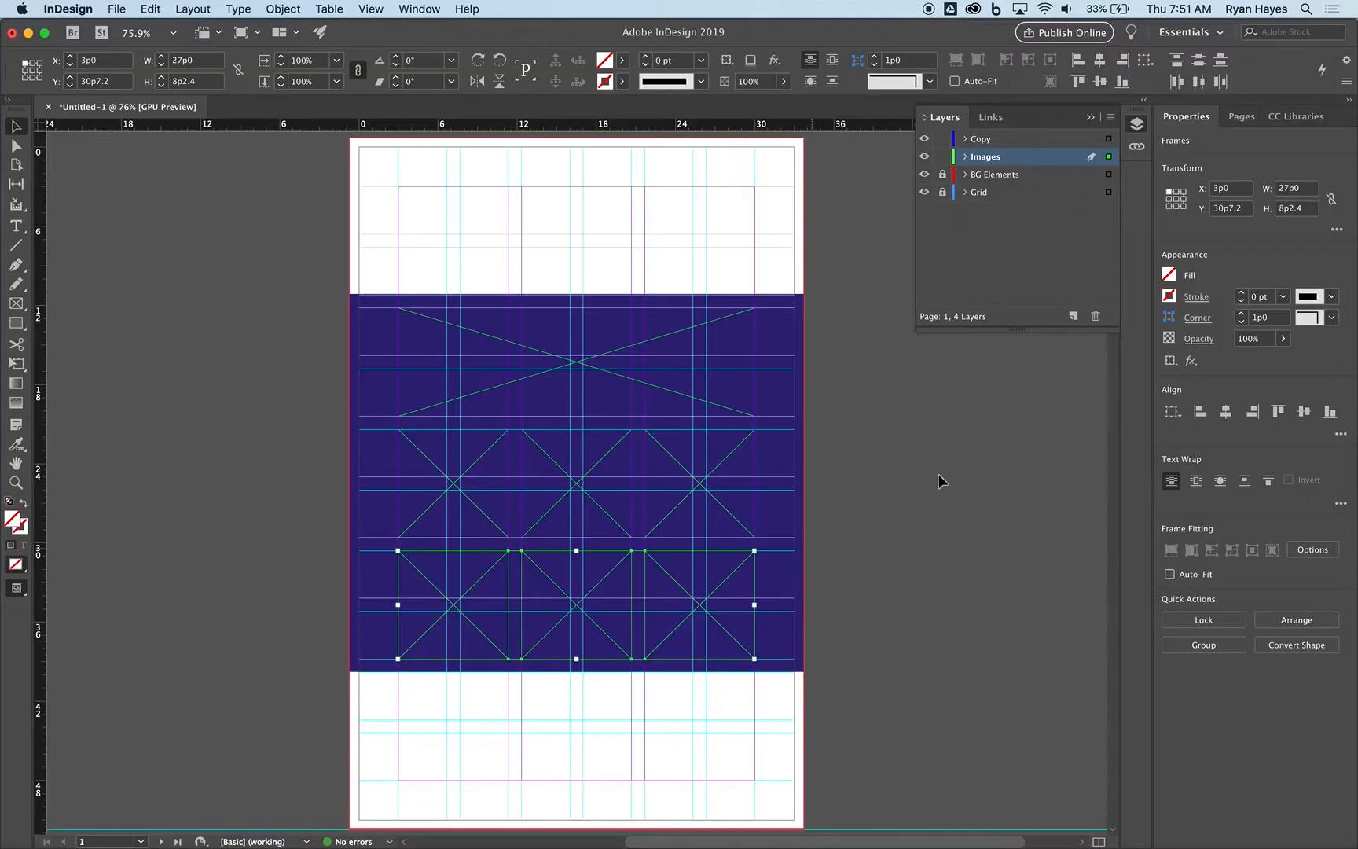
click(942, 156)
click(982, 138)
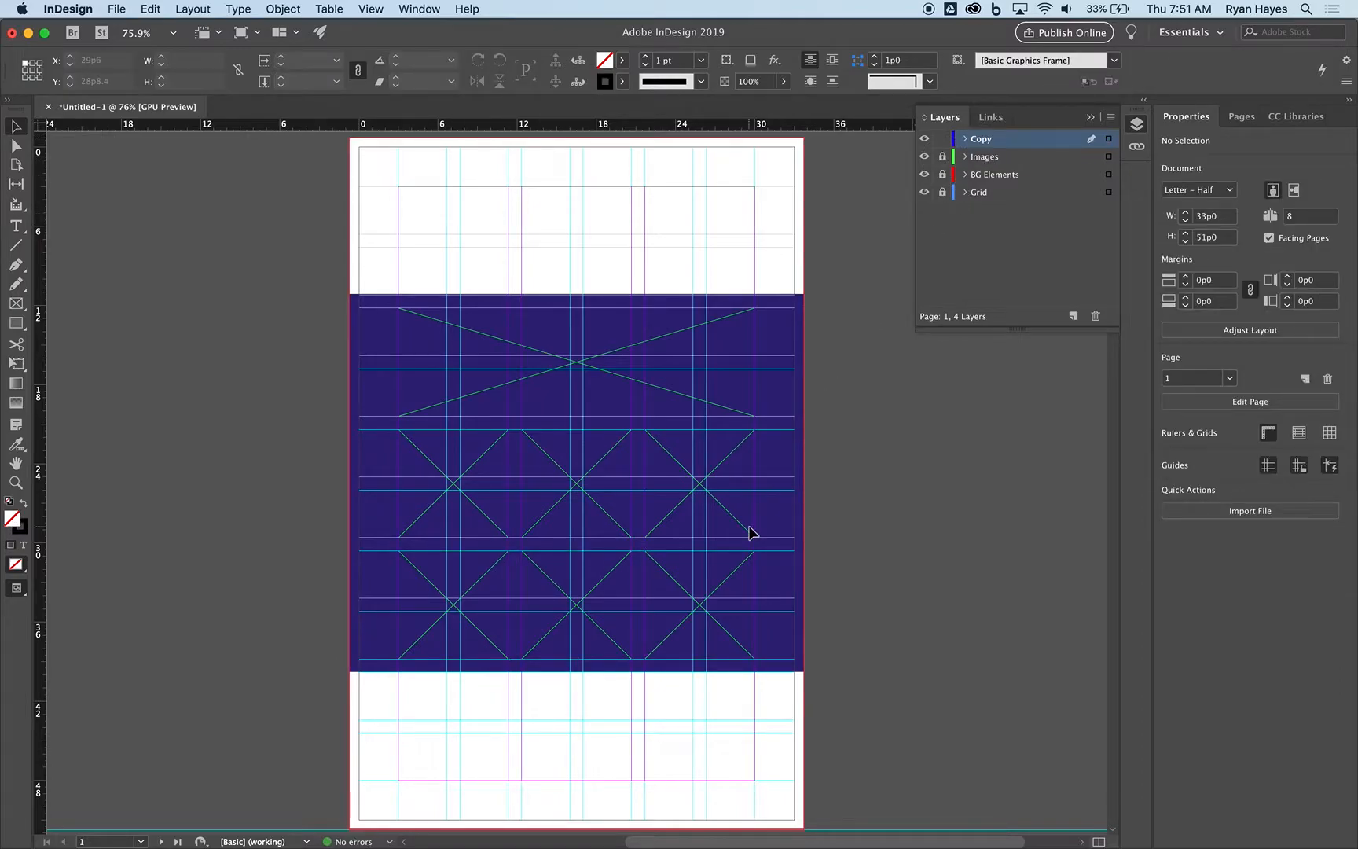
Draw a thin text frame just below the blue block from left margin to right page edge, consulting the mailer PDF in Preview.
key(super+Tab)
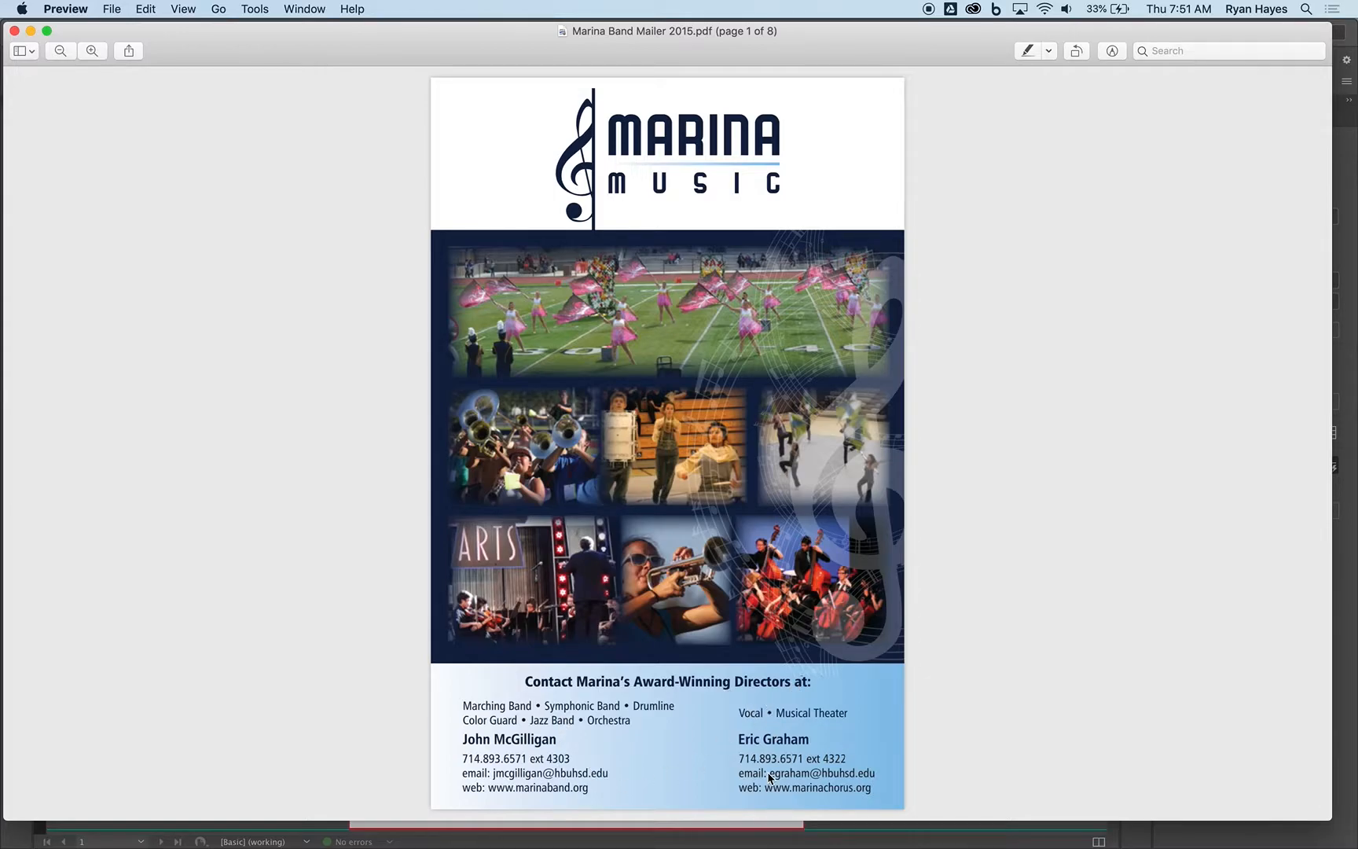
key(super+Tab)
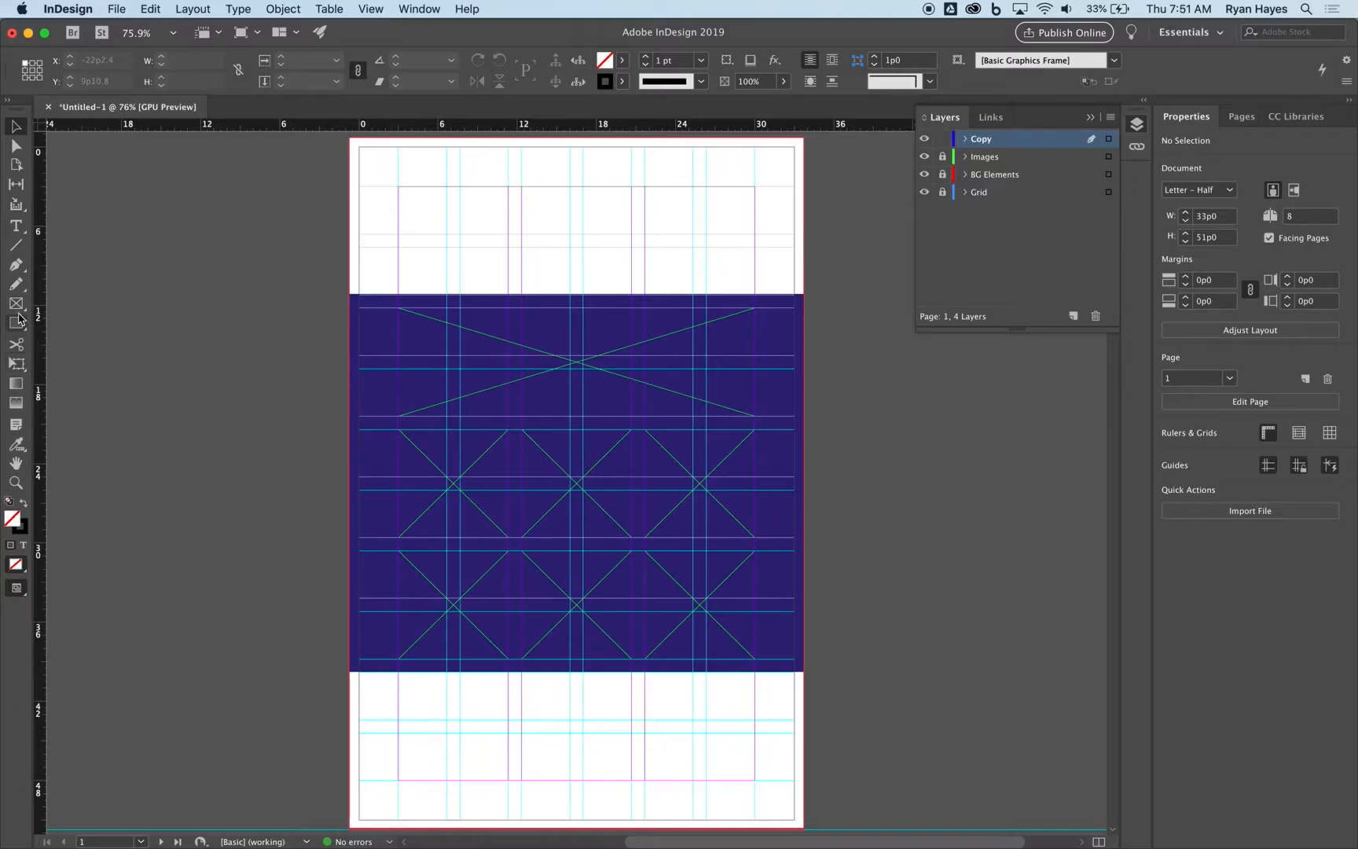
click(16, 225)
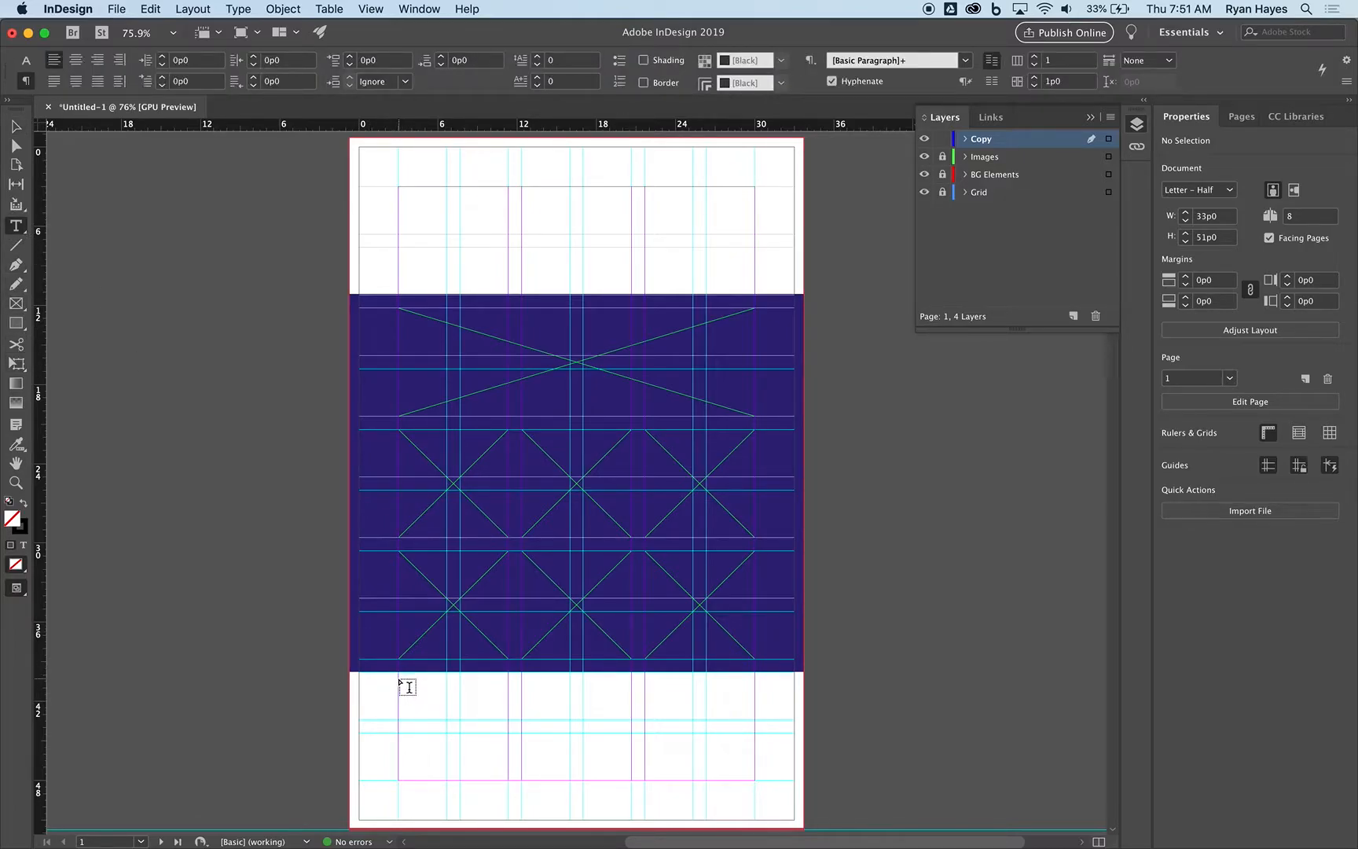
drag(400, 680, 795, 691)
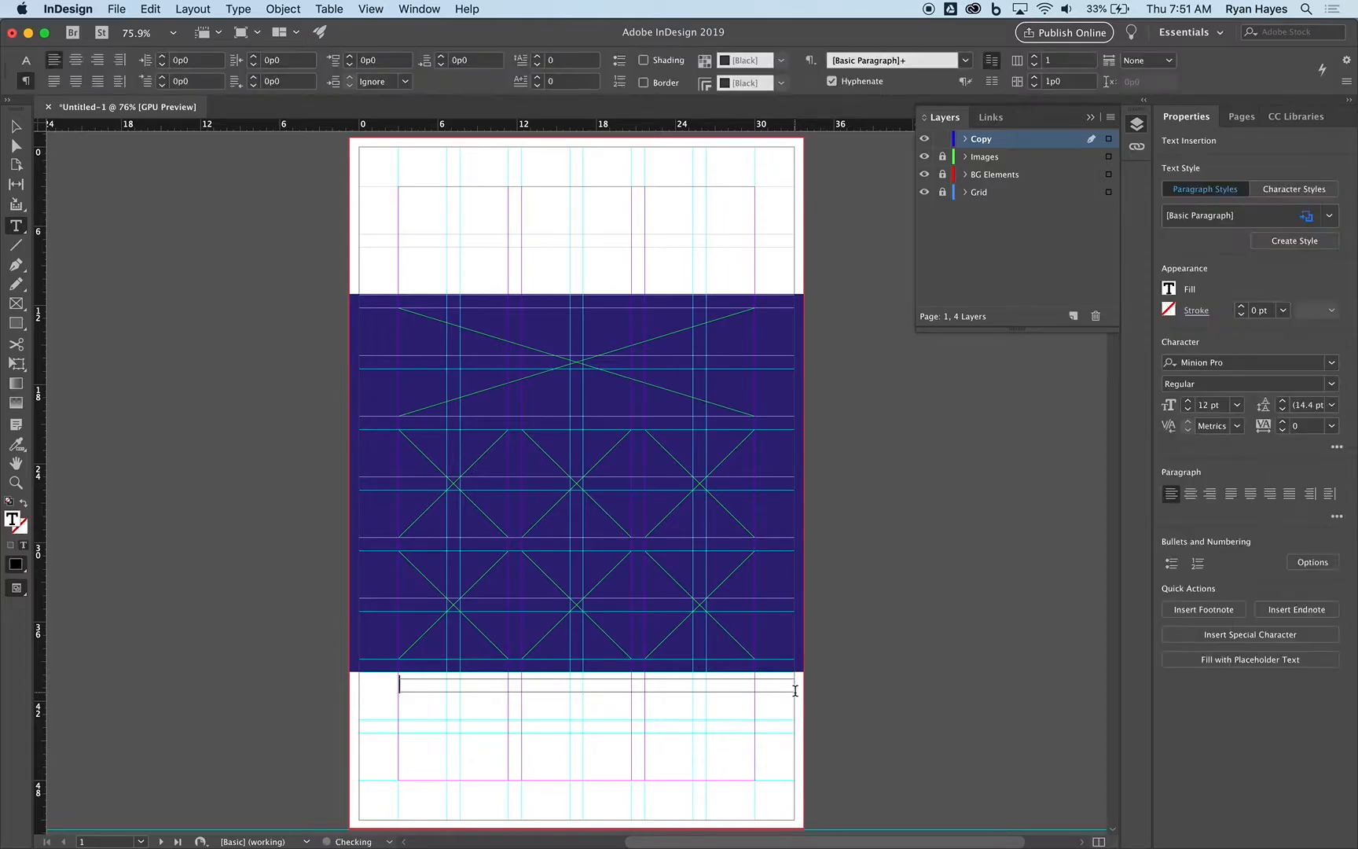
key(super+Tab)
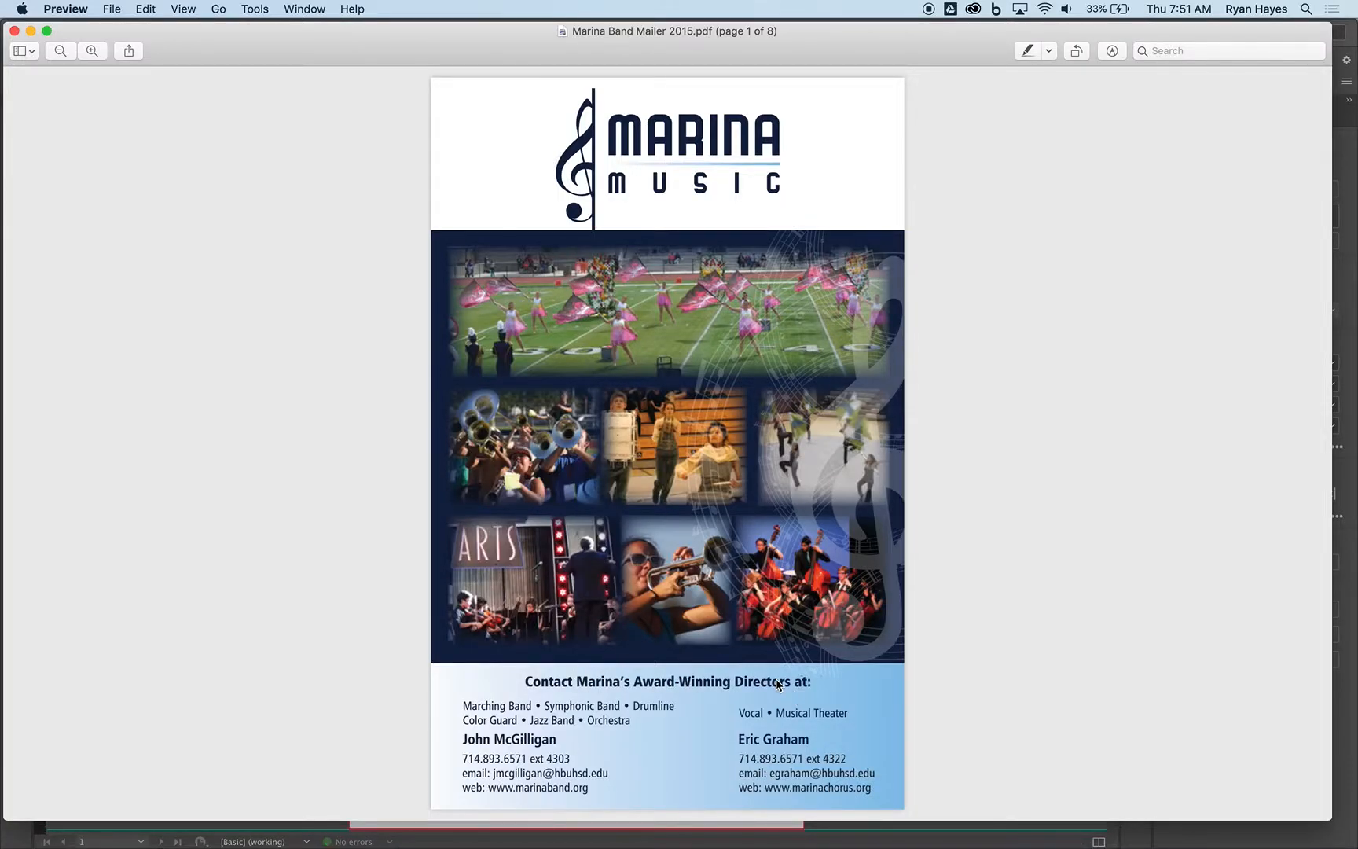
Switch to InDesign, enter the heading "Contact Marina's Award Winning Directors" in the thin text frame and centre it.
key(super+Tab)
text(Contact Marina)
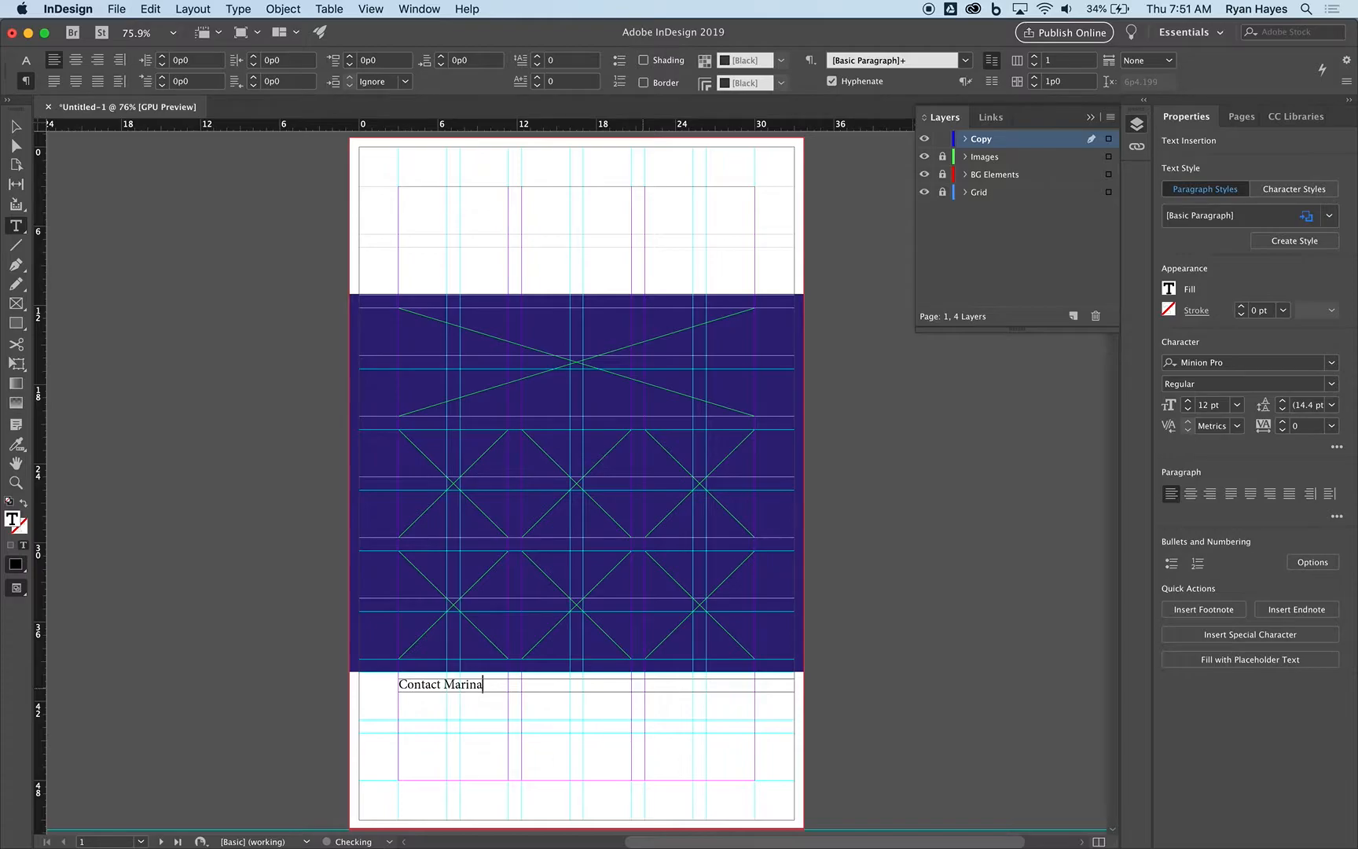
text('s Award Winning Directors)
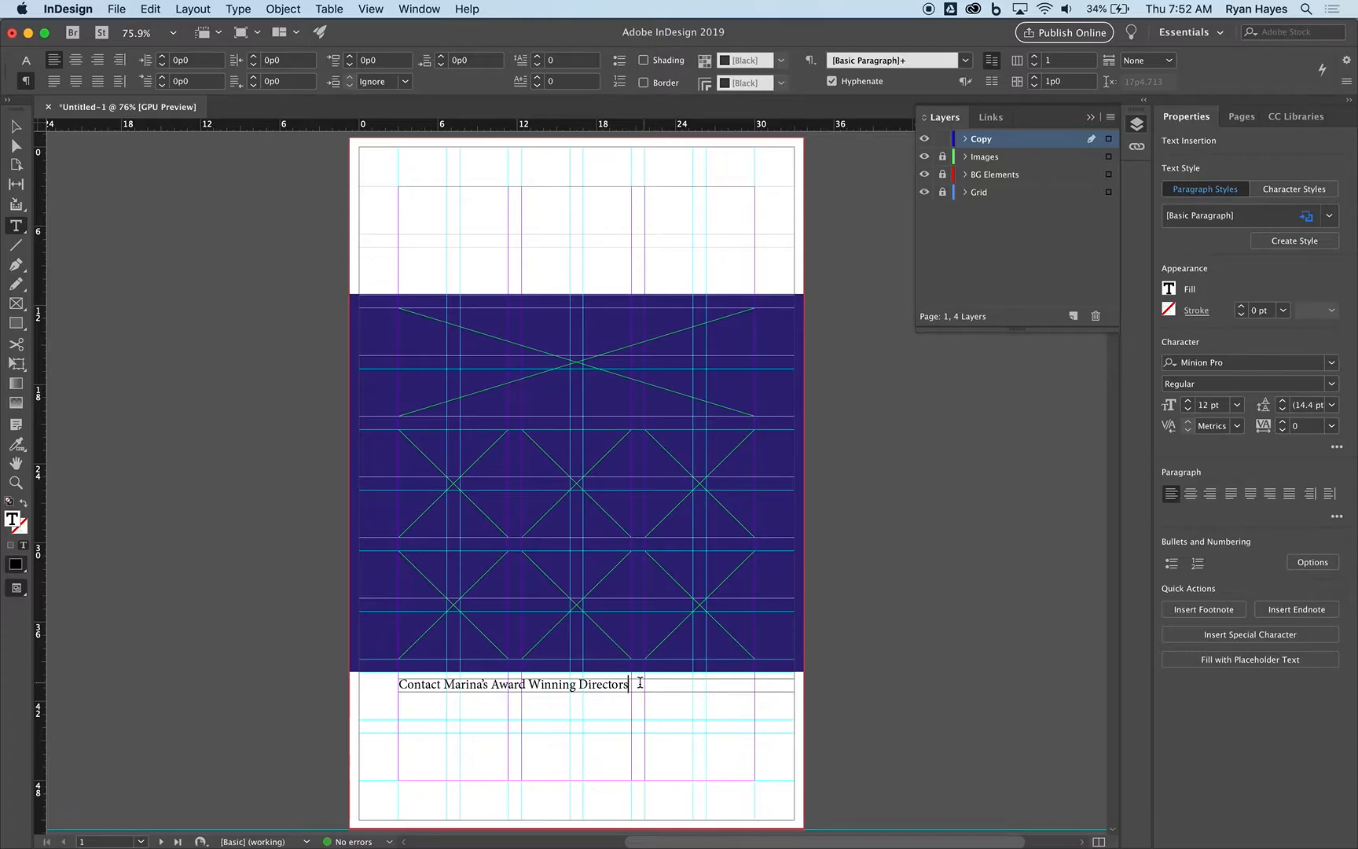
drag(639, 682, 431, 651)
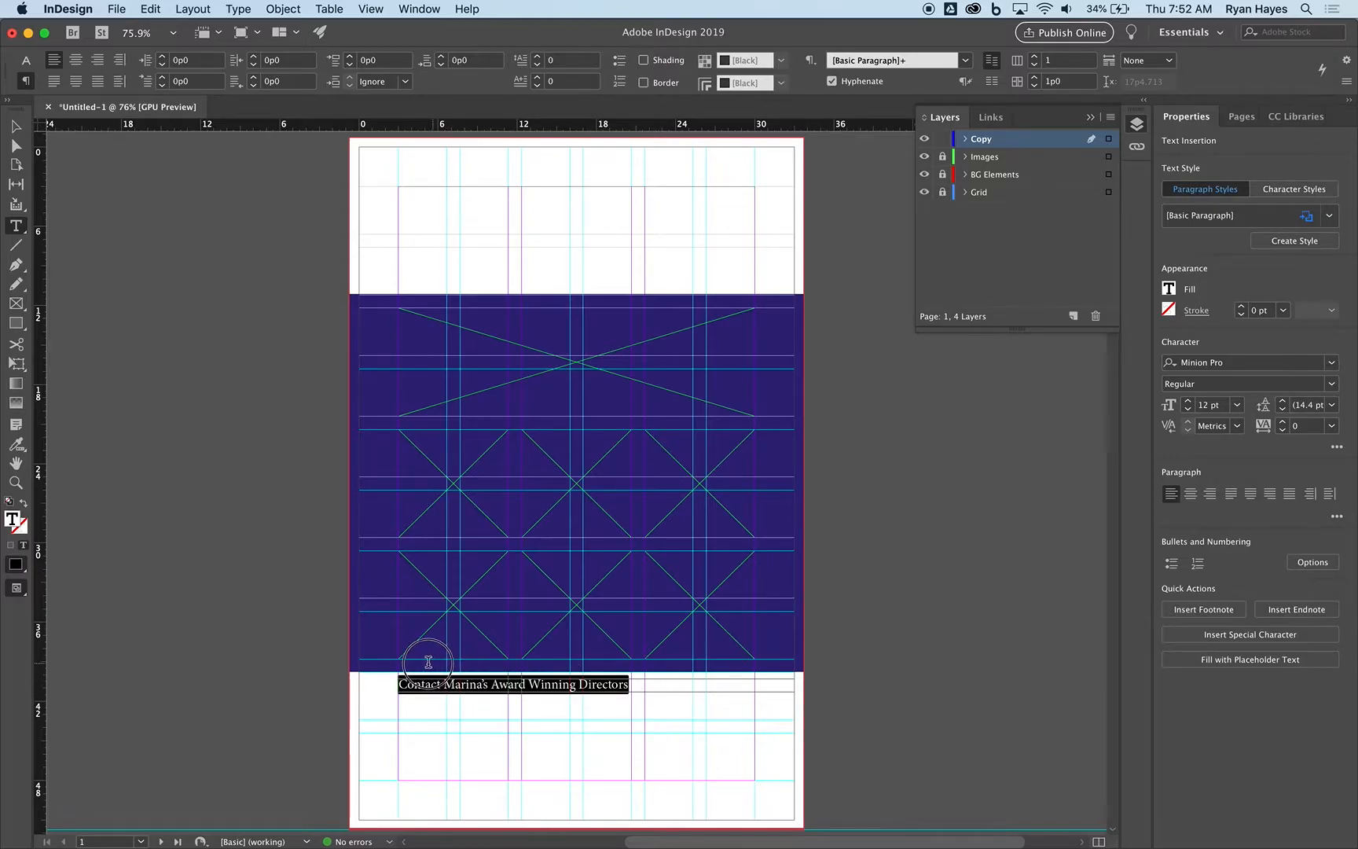
click(1190, 494)
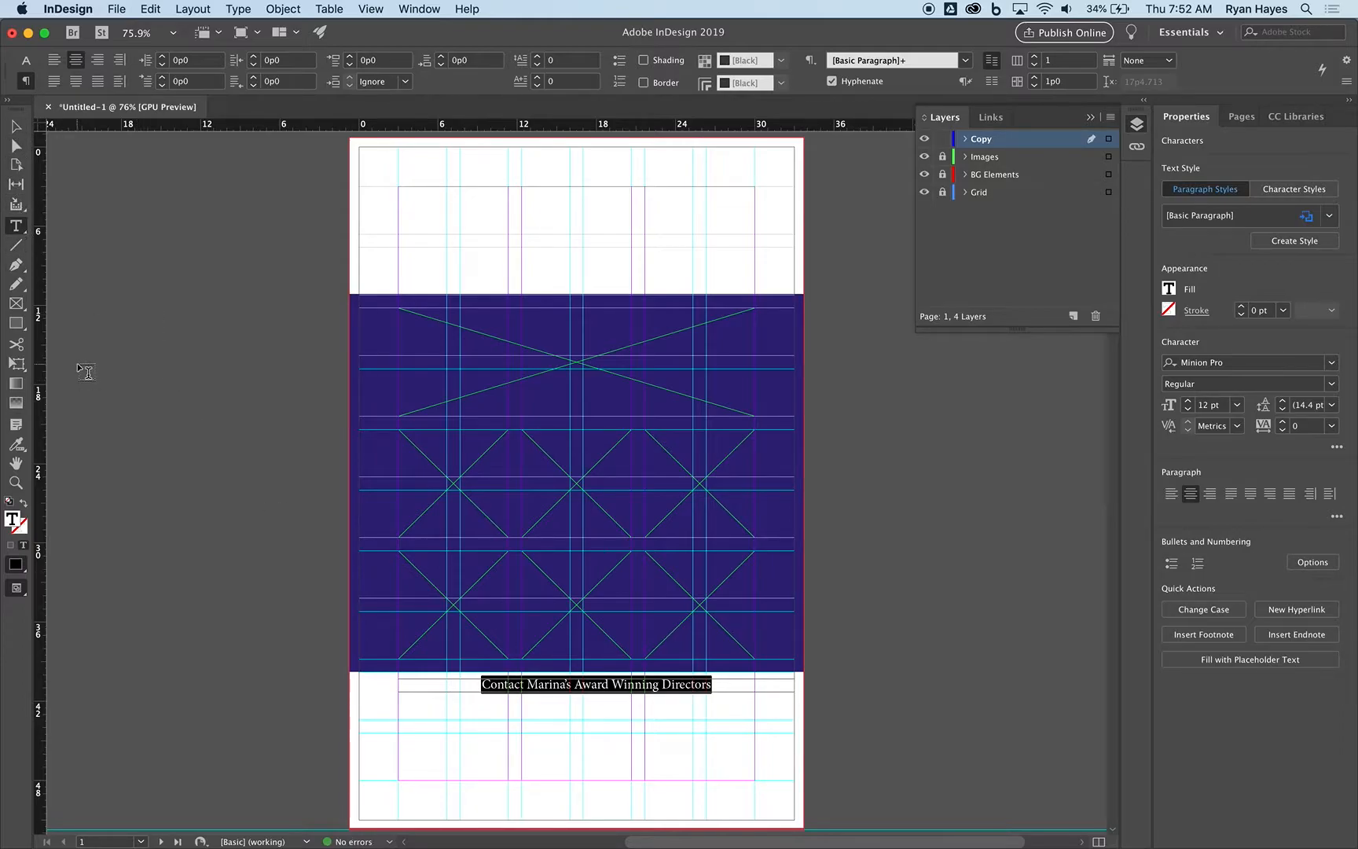
click(19, 124)
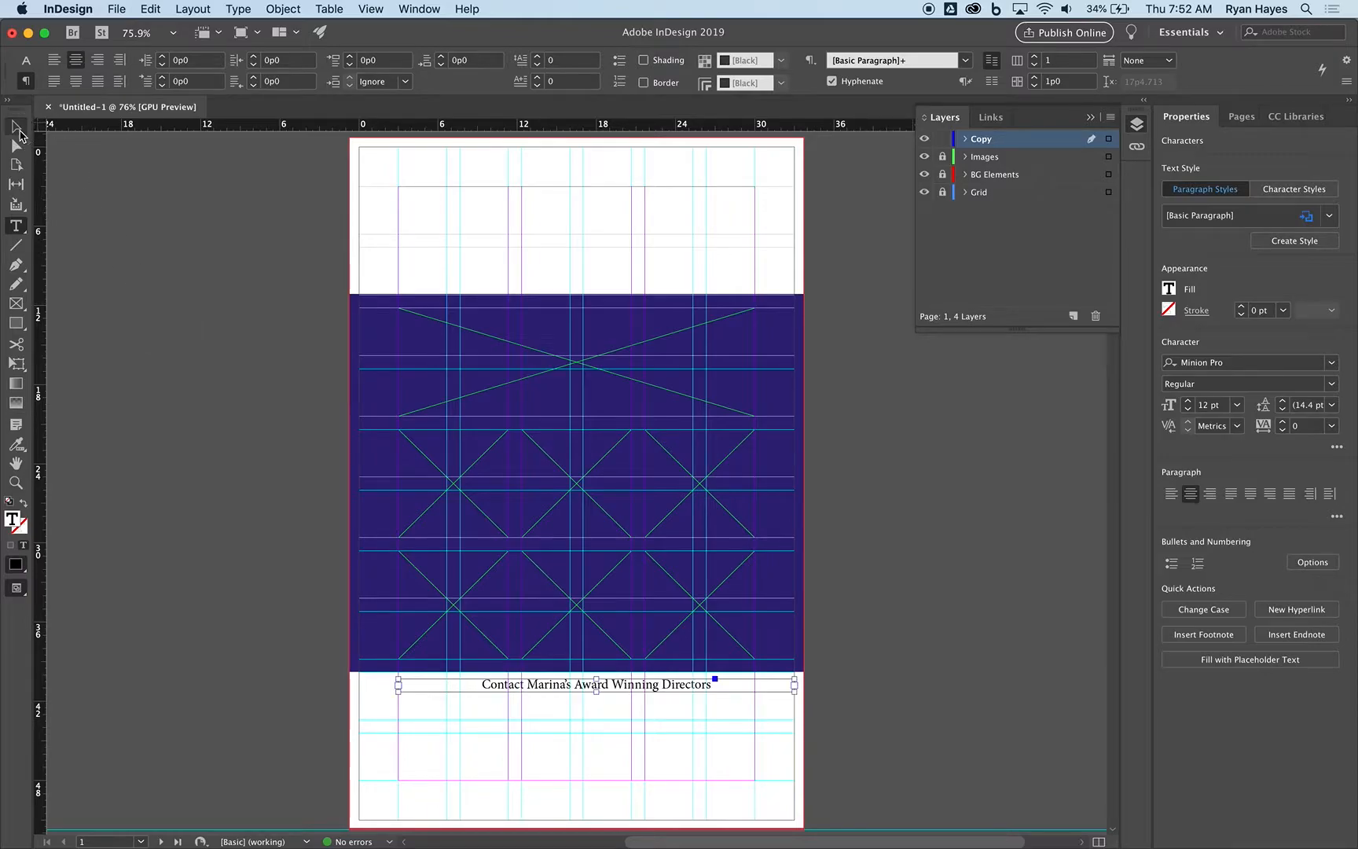
click(206, 297)
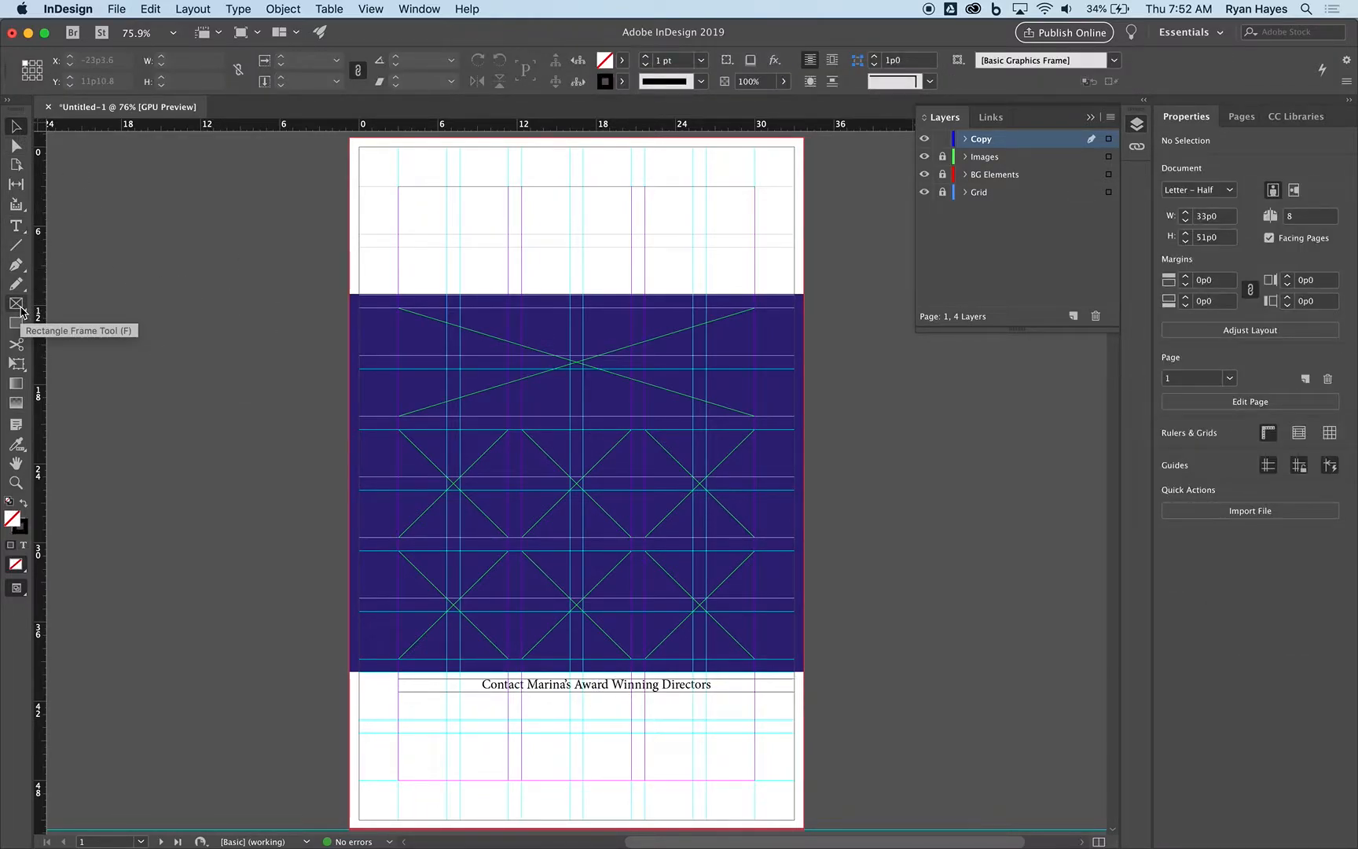
Draw two side-by-side text frames, each 13p0 by 6p3.6, below the heading between the left and right margins.
click(16, 226)
drag(400, 698, 571, 780)
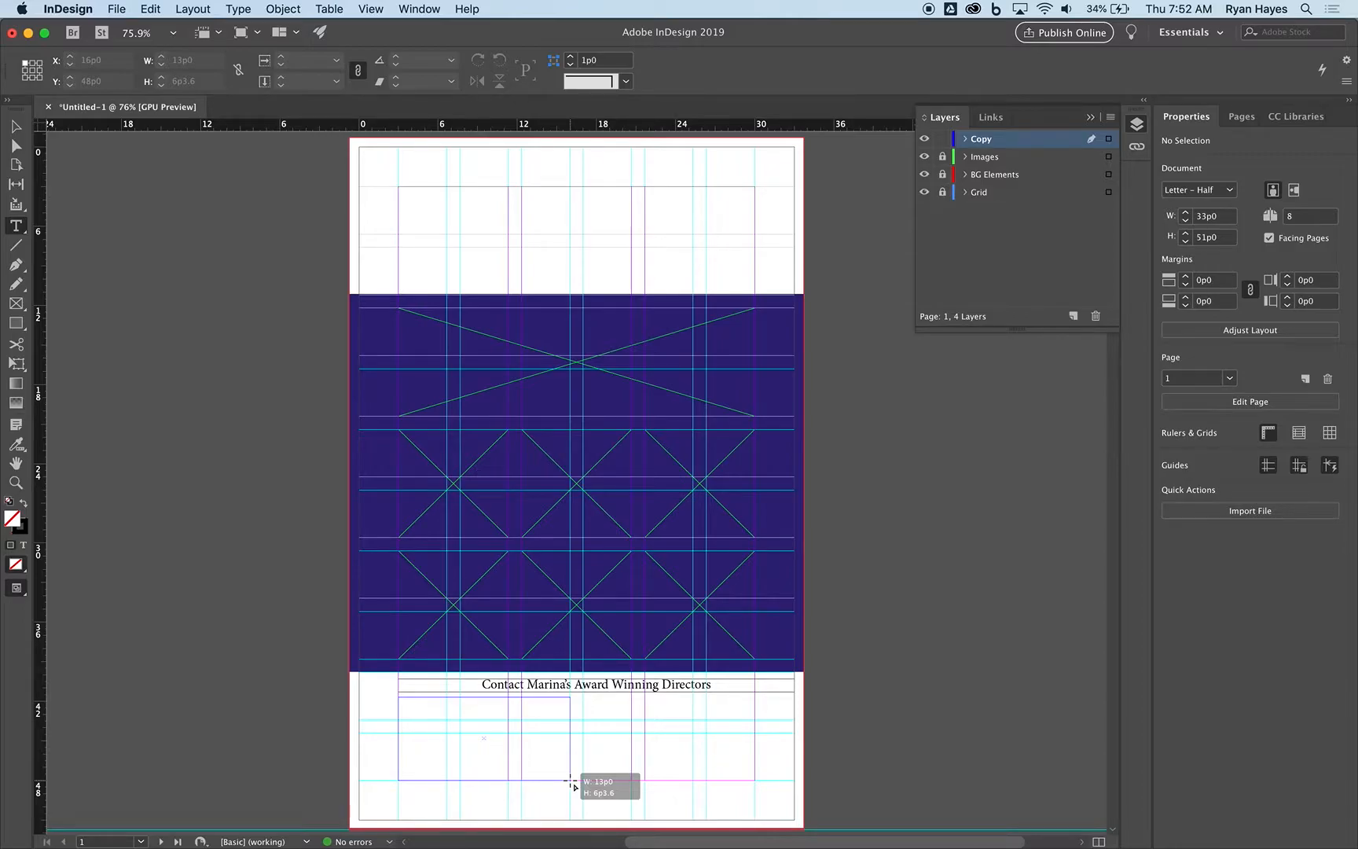
drag(571, 781, 571, 780)
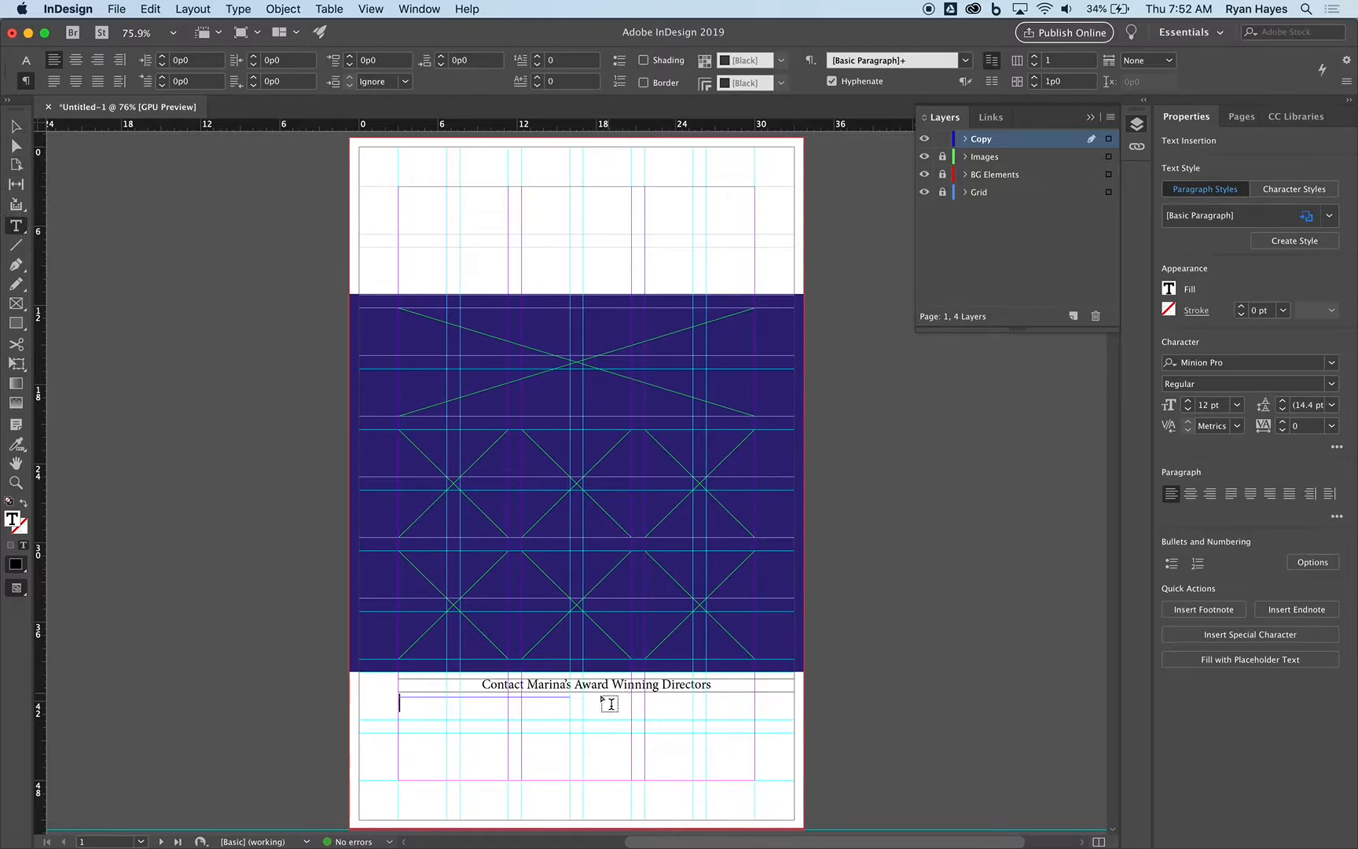
drag(582, 697, 752, 780)
Narrow the heading's text frame to end at the right margin, and check its alignment with the two frames below.
click(16, 126)
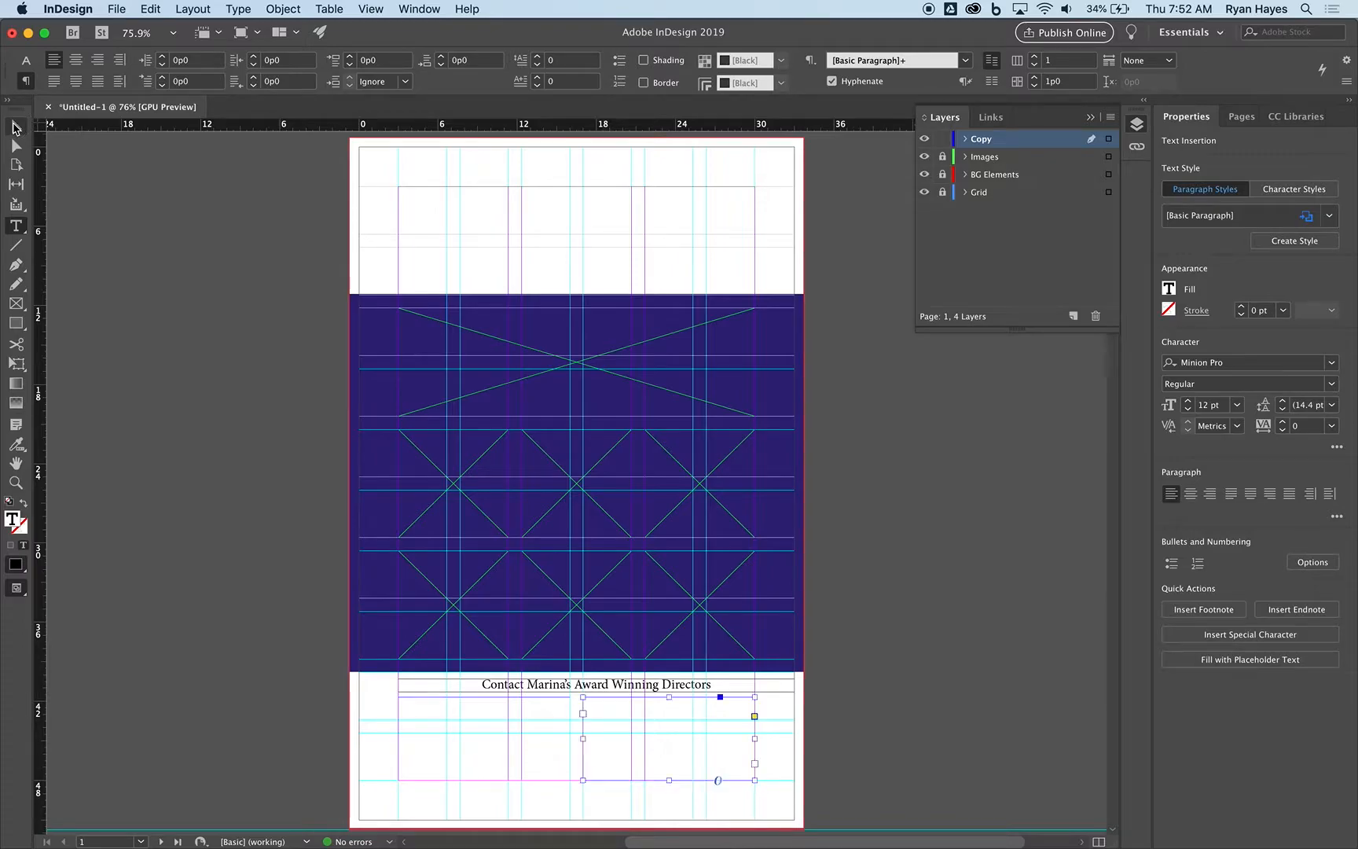
click(737, 684)
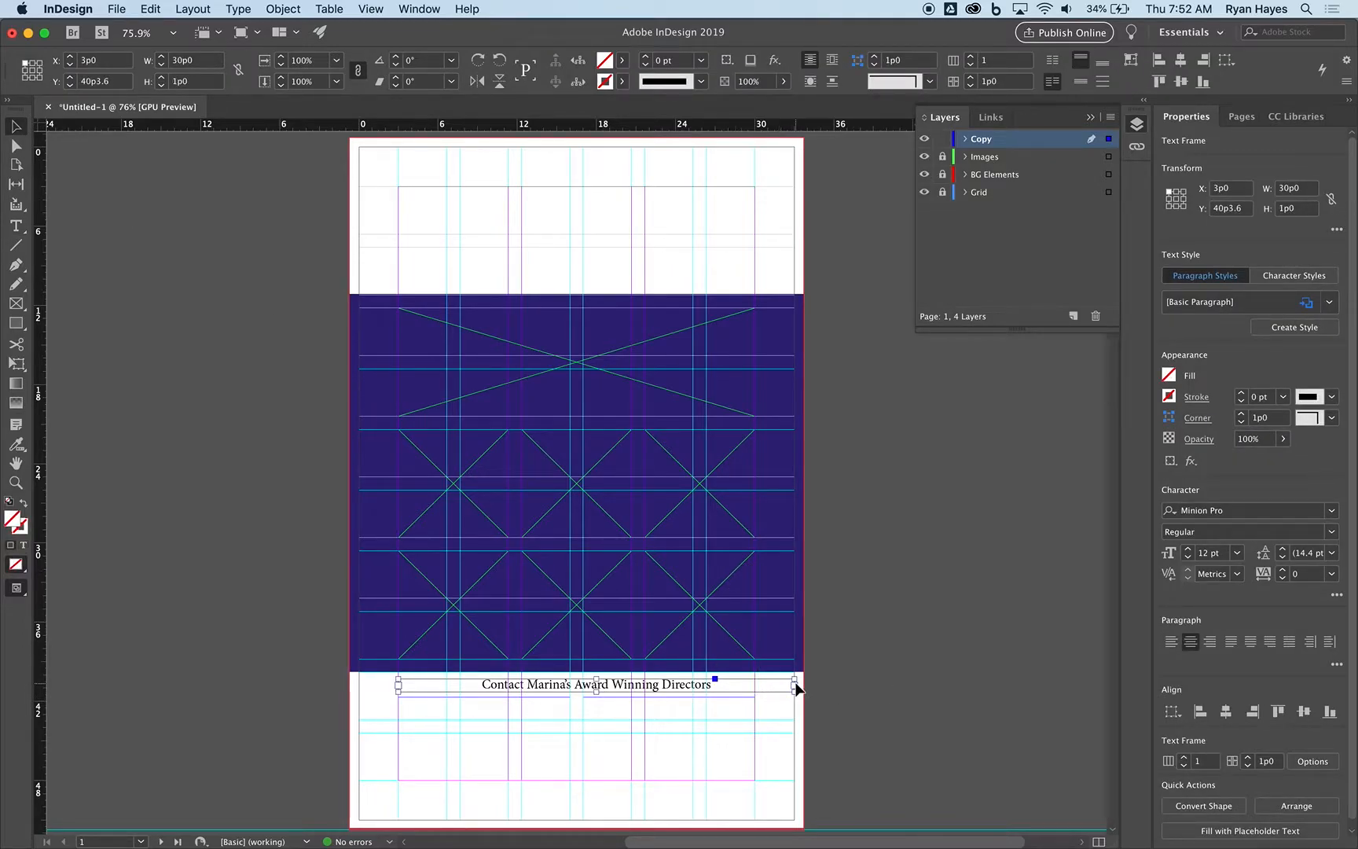
drag(796, 688, 755, 689)
click(455, 718)
click(625, 725)
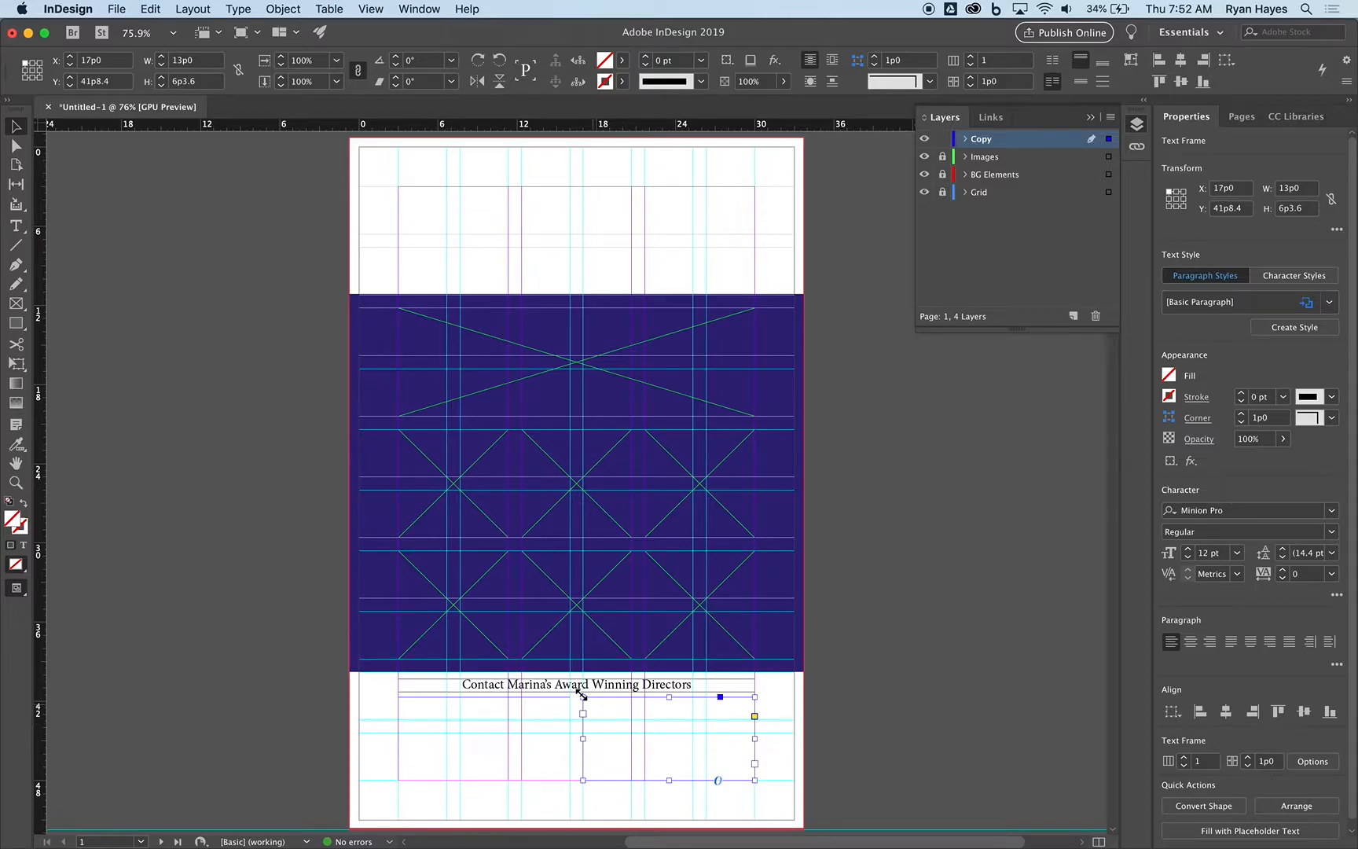
click(564, 684)
click(522, 727)
click(628, 736)
click(923, 617)
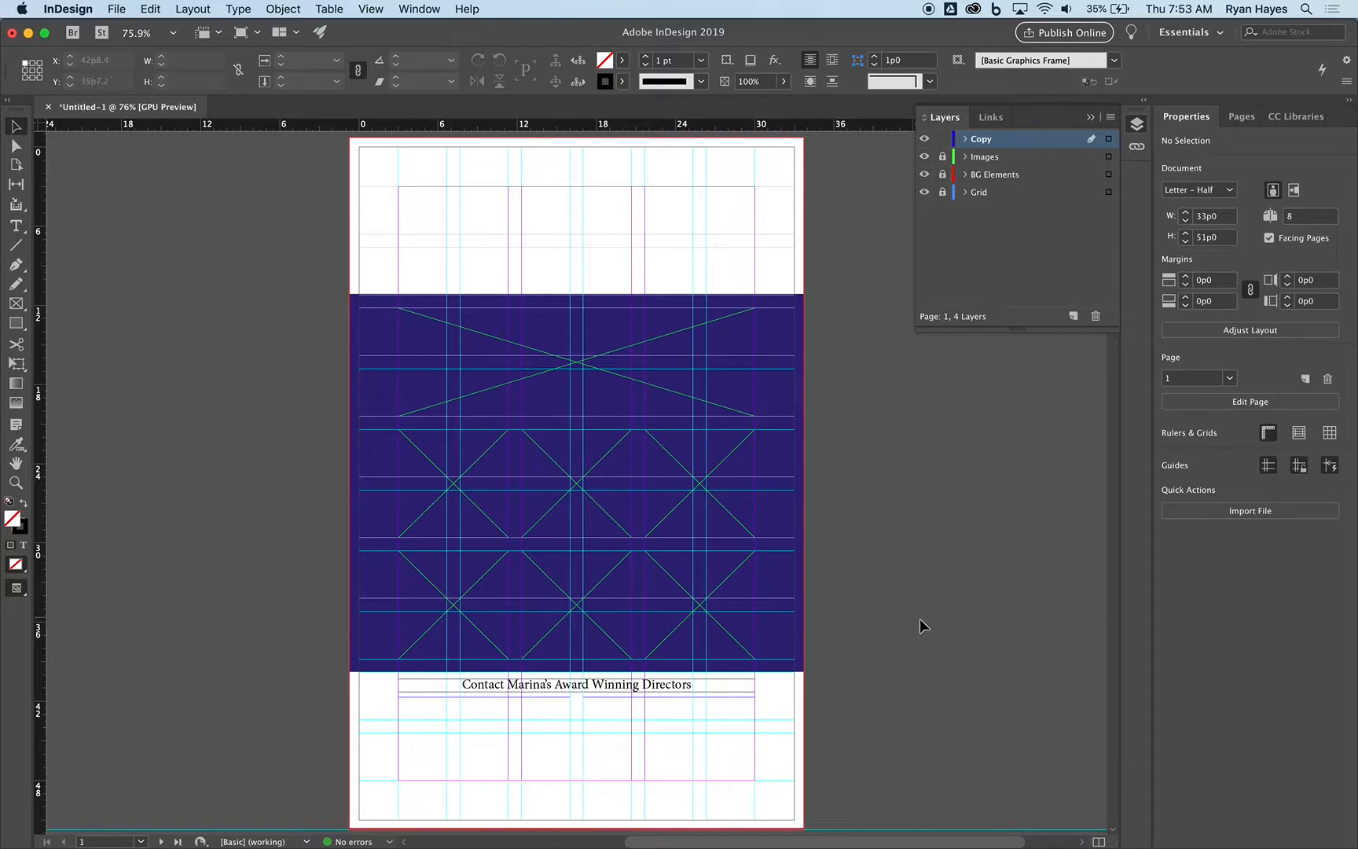
Compare the layout with the mailer PDF in Preview, and hide the guides in InDesign.
key(super+Tab)
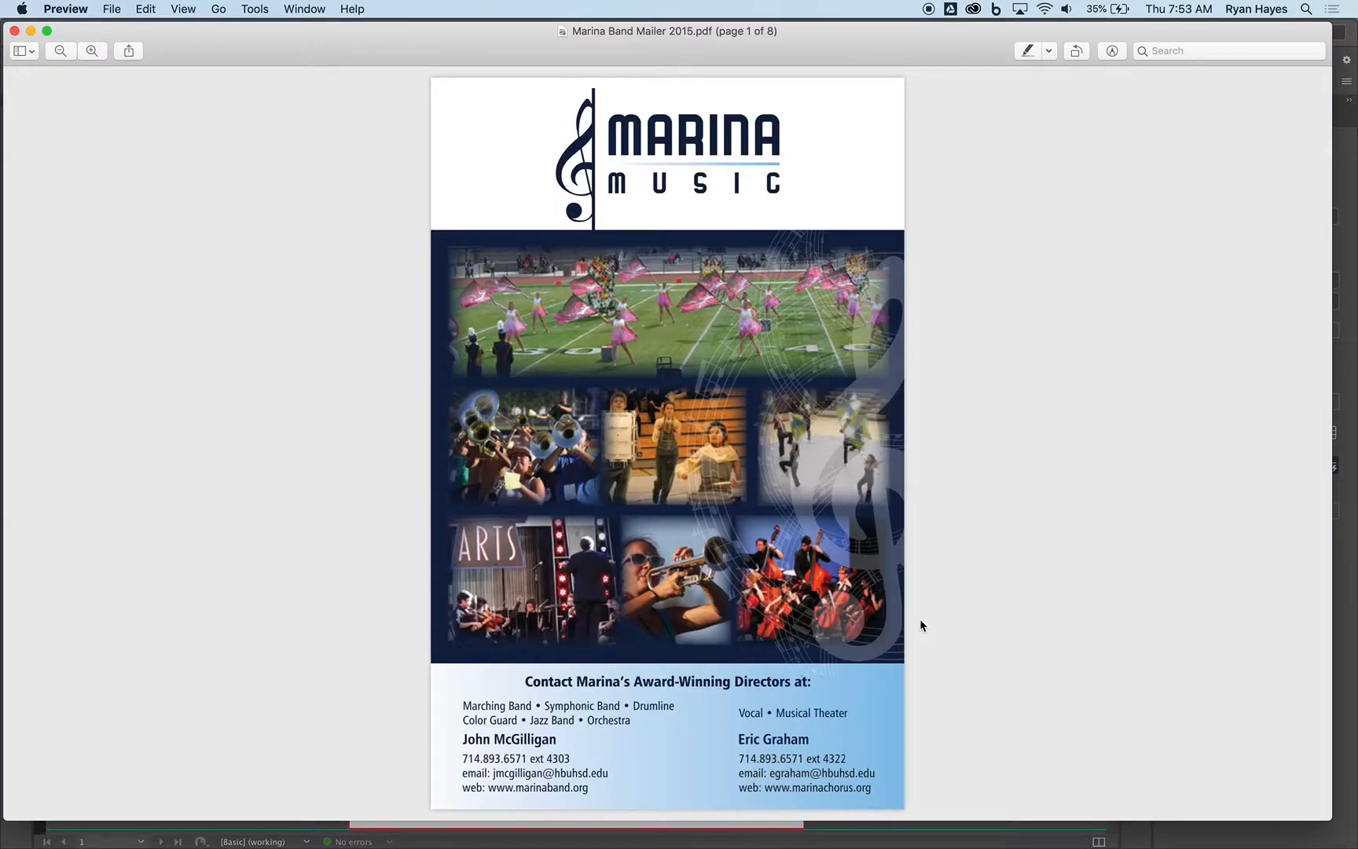
key(super+Tab)
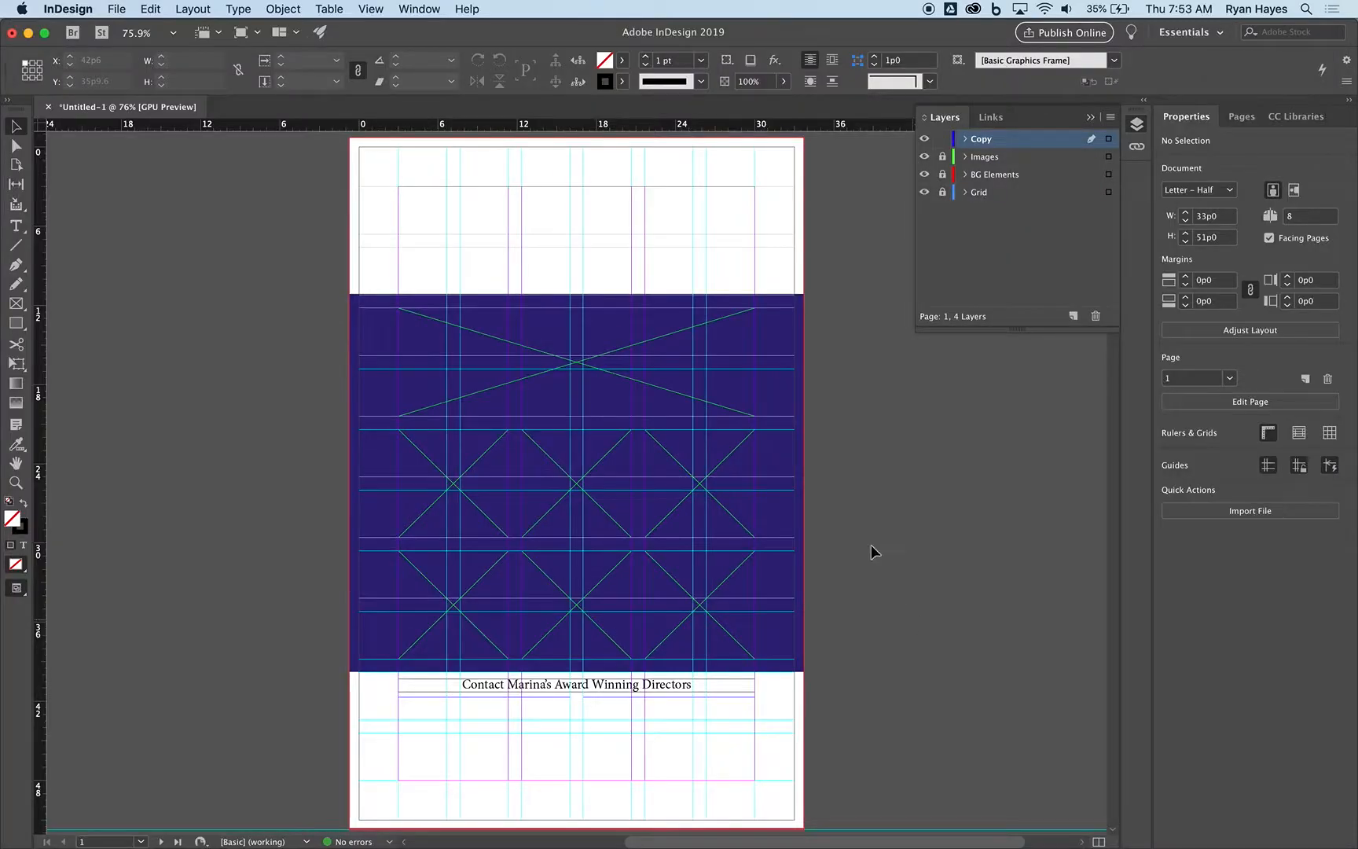
click(414, 10)
mouse_move(370, 8)
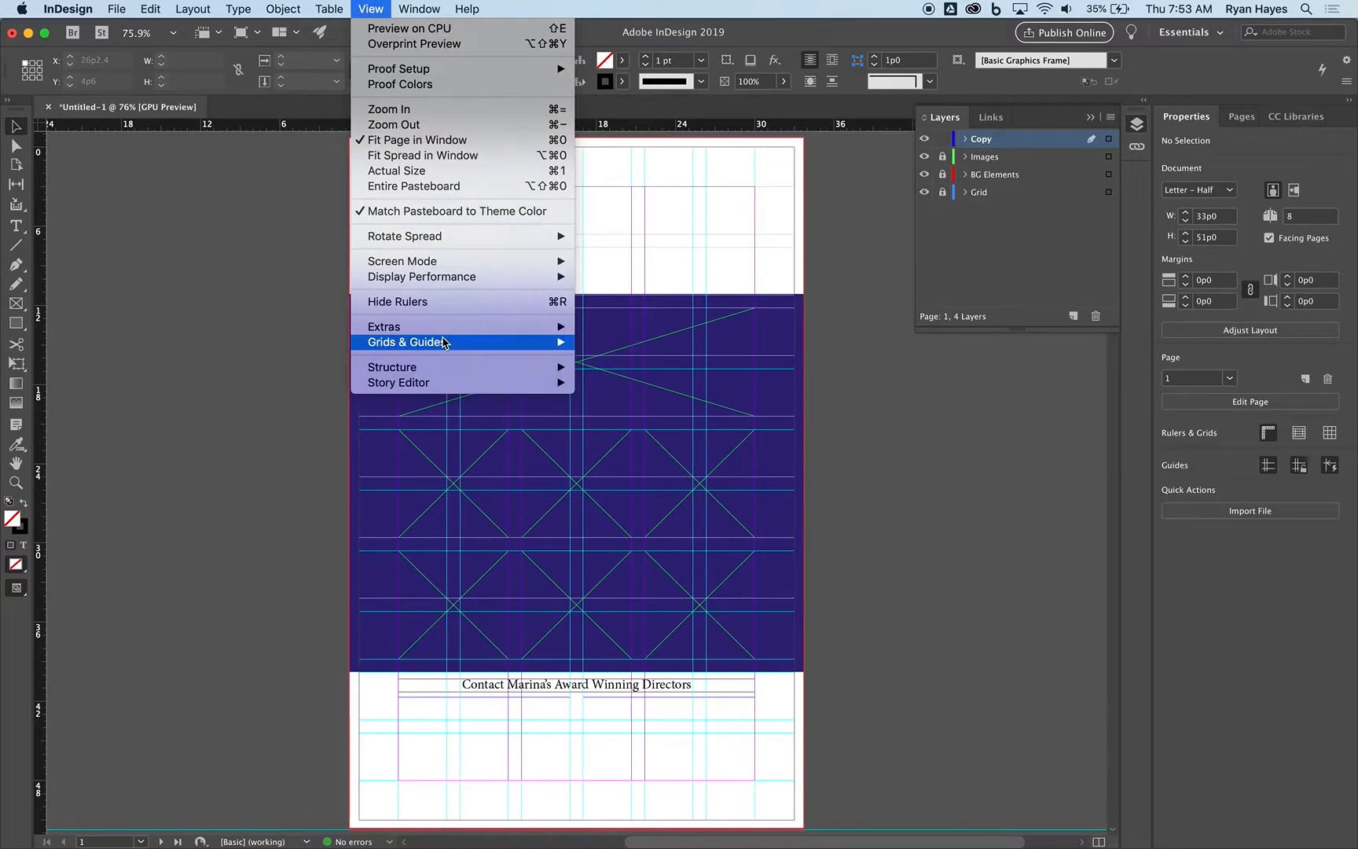
mouse_move(464, 330)
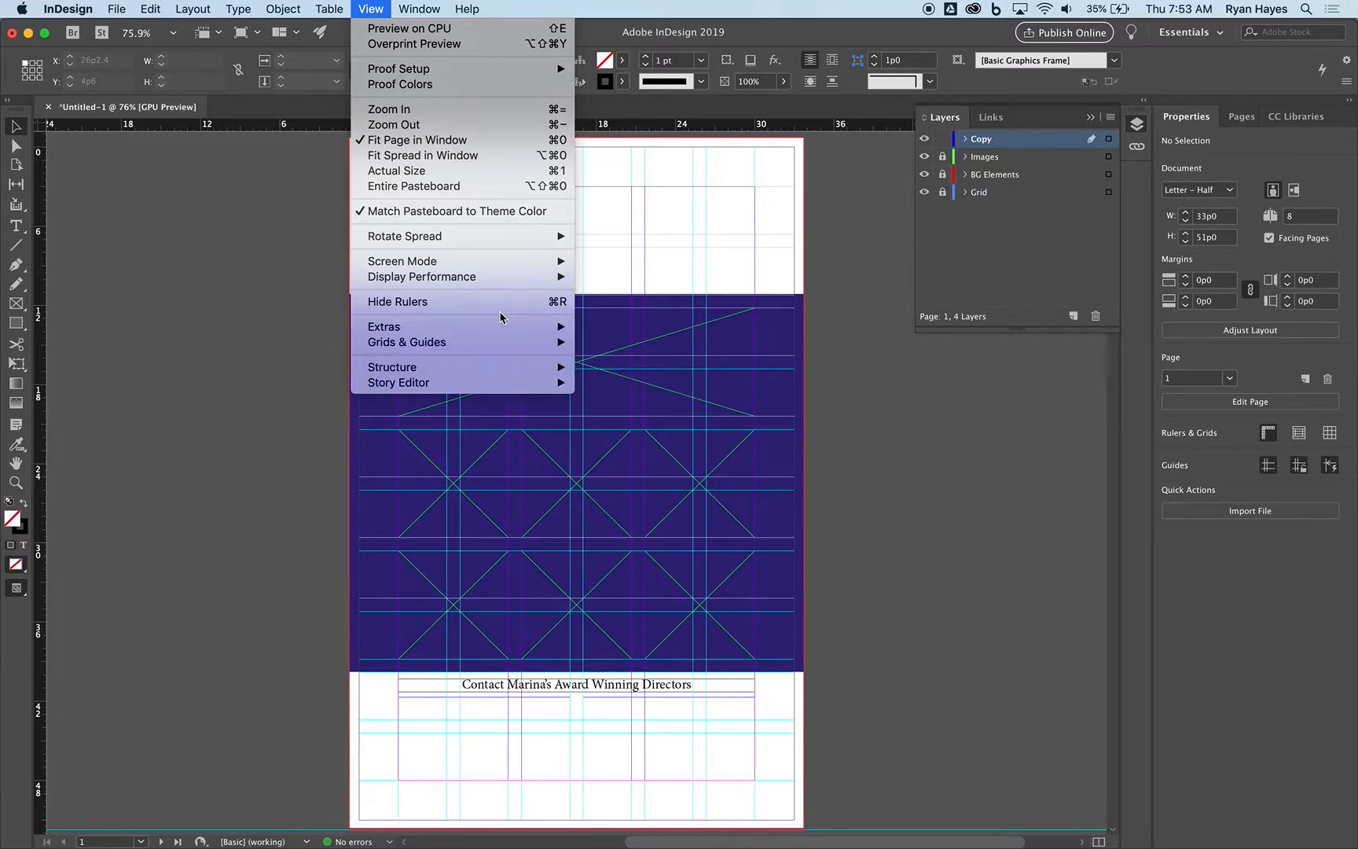
mouse_move(498, 351)
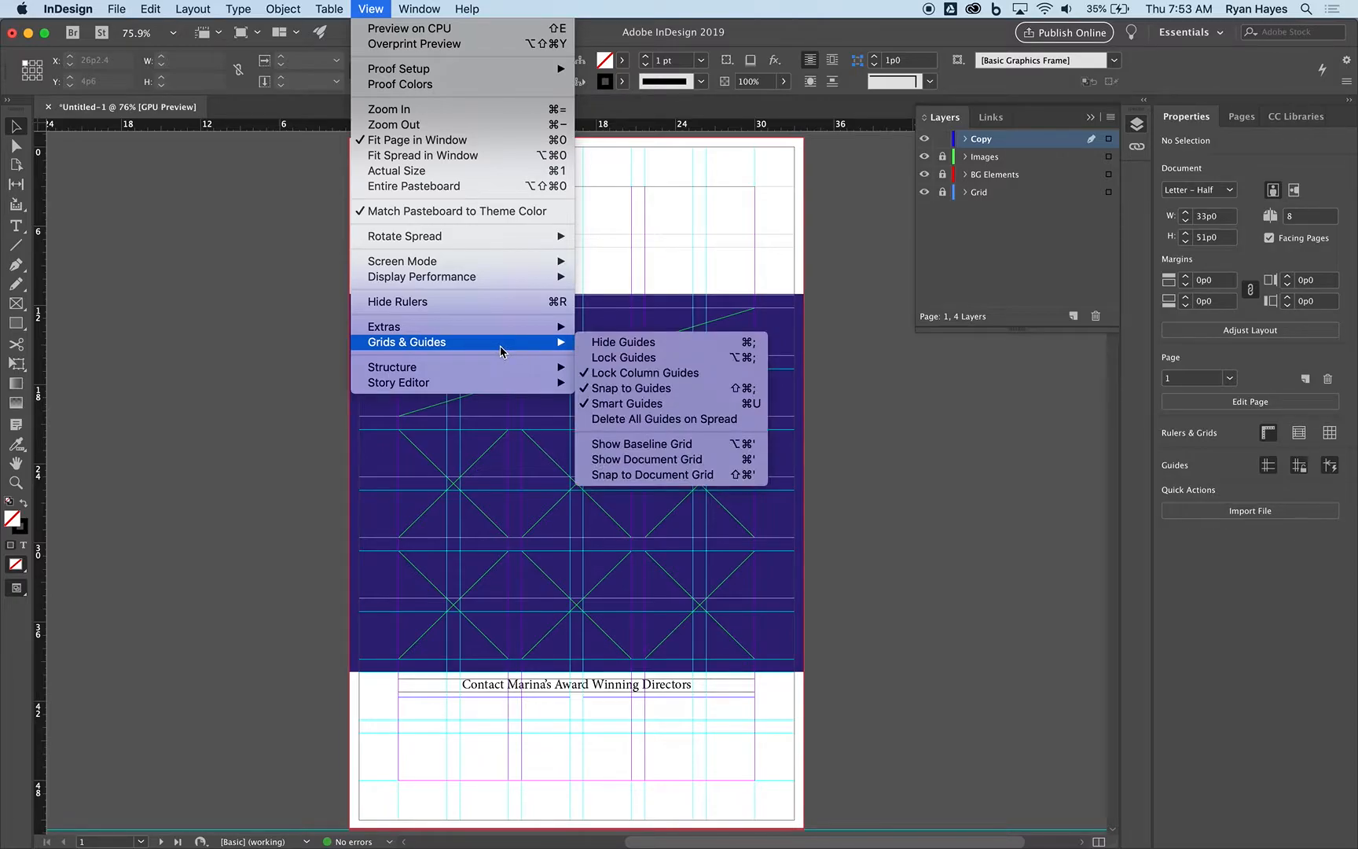
click(666, 346)
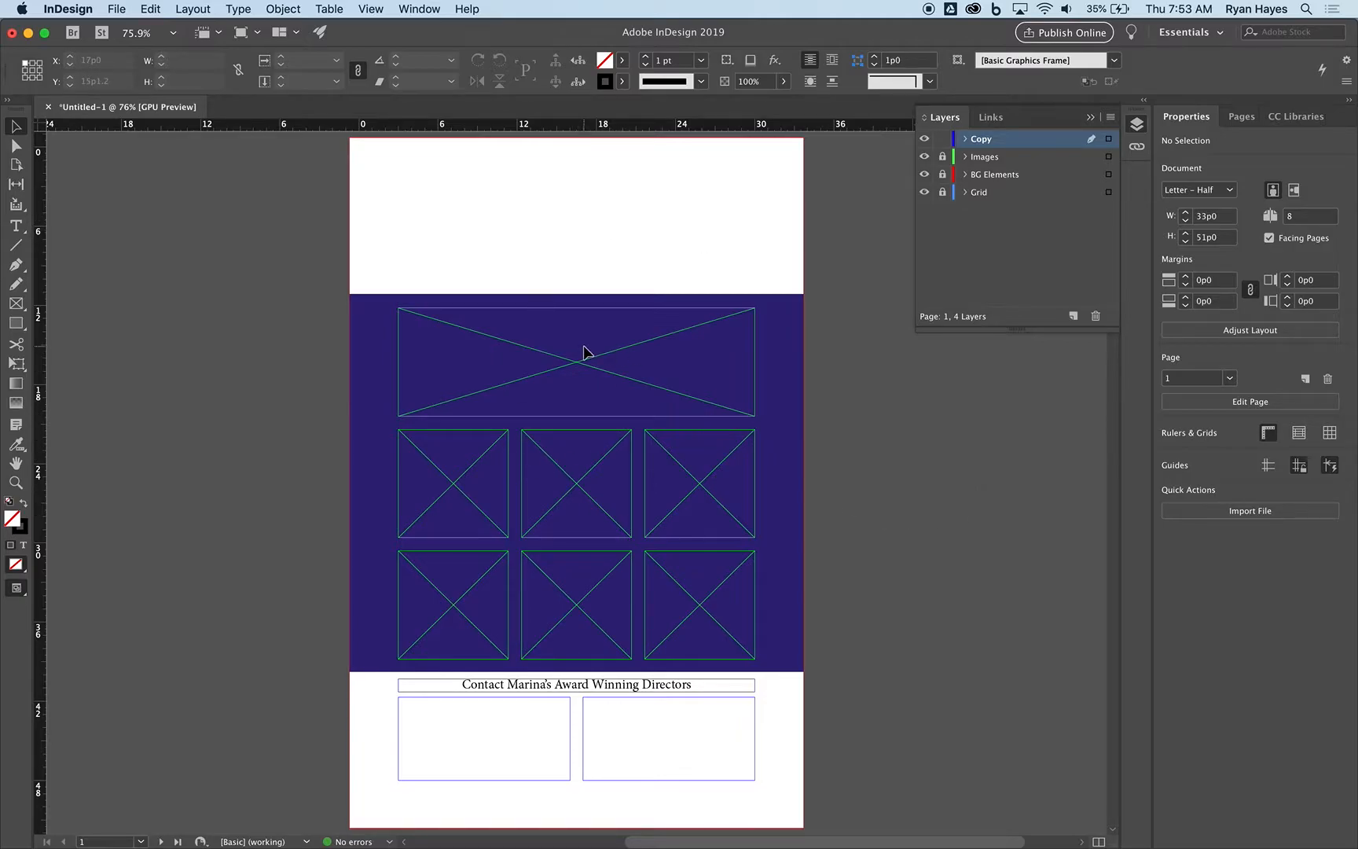
key(super+Tab)
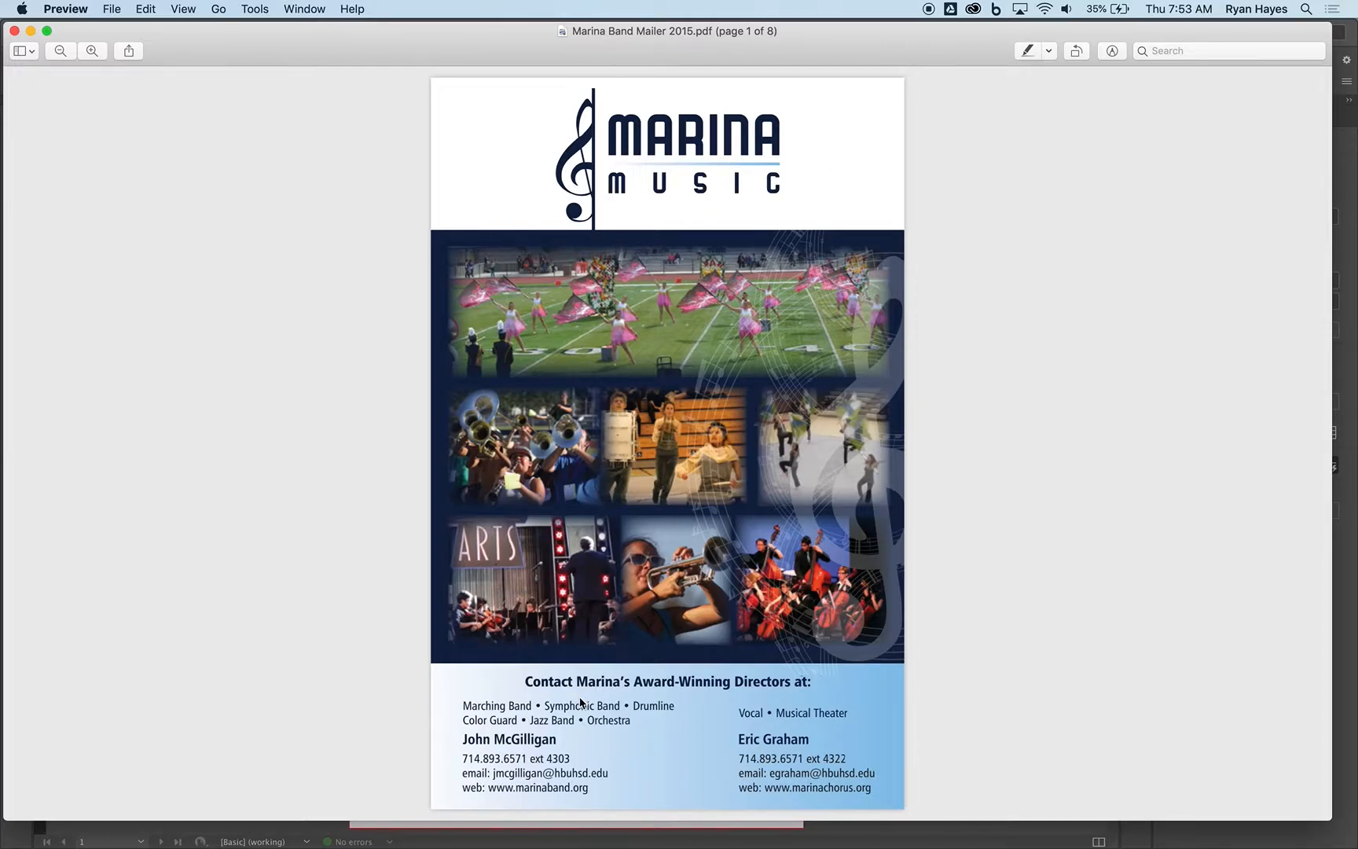
click(766, 838)
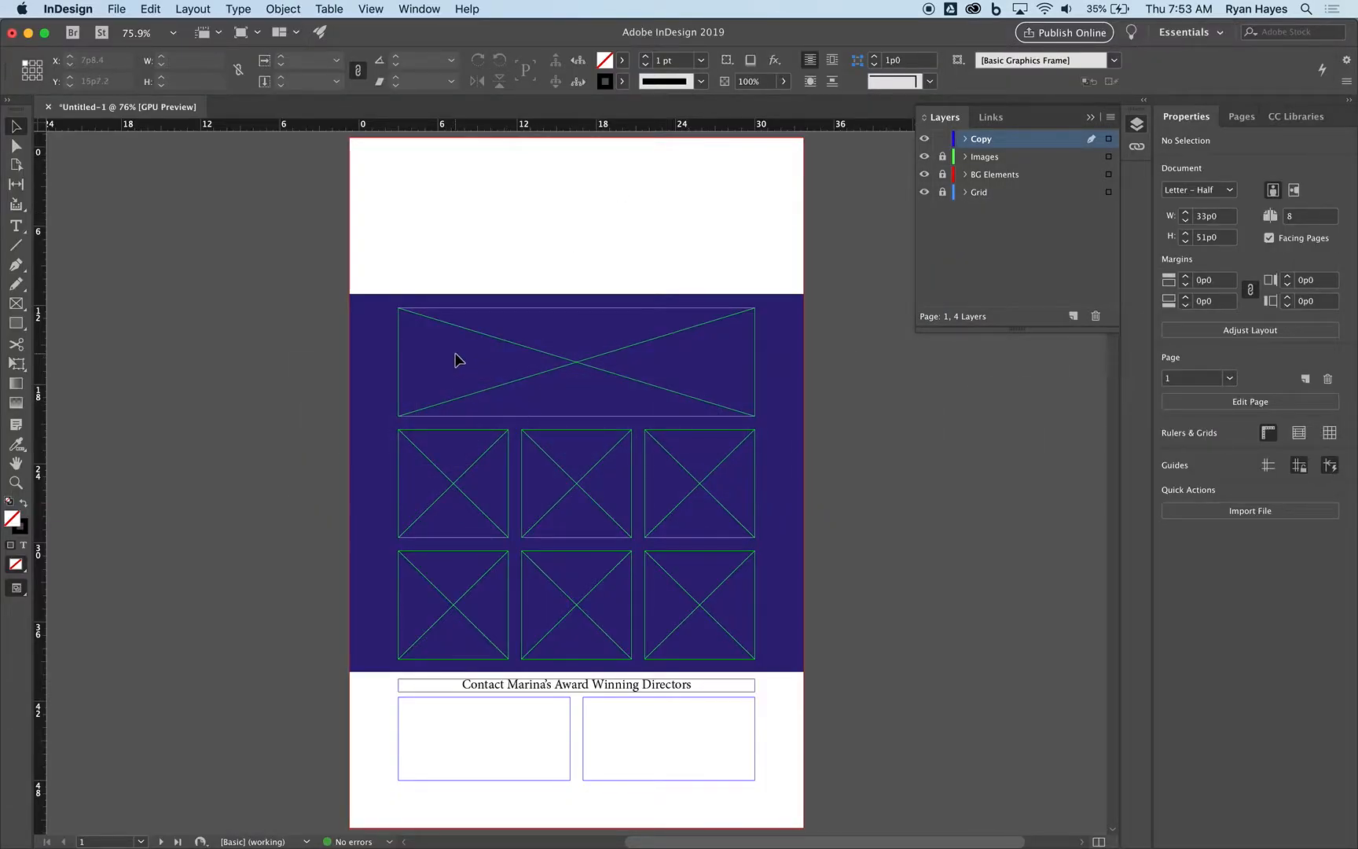